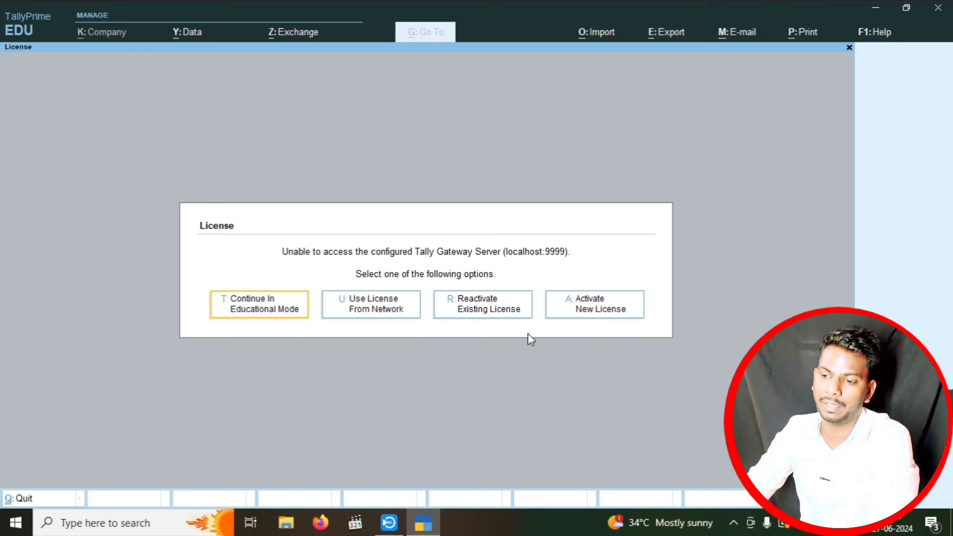
# - Continue in educational mode, skip the login, and select Create Company in the company list
pyautogui.click(254, 312)
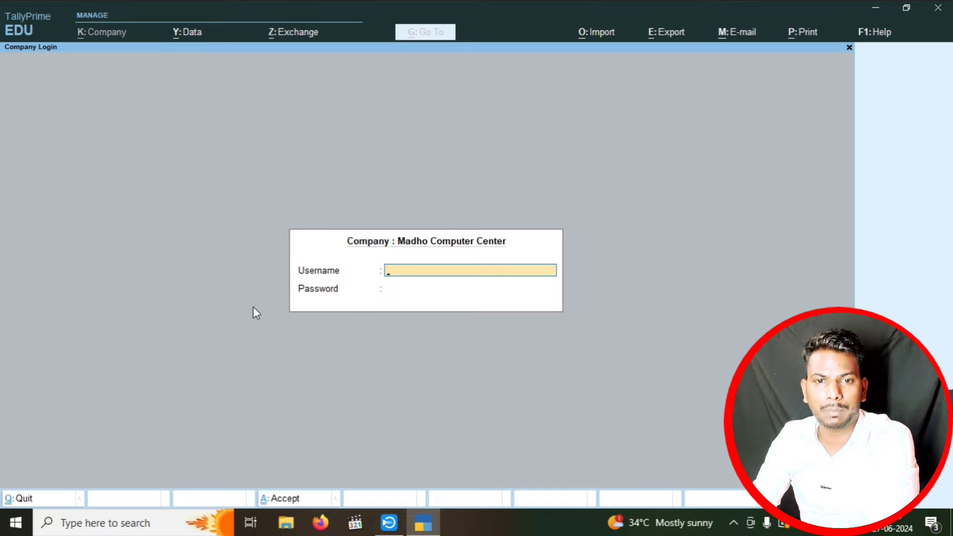
pyautogui.press('Escape')
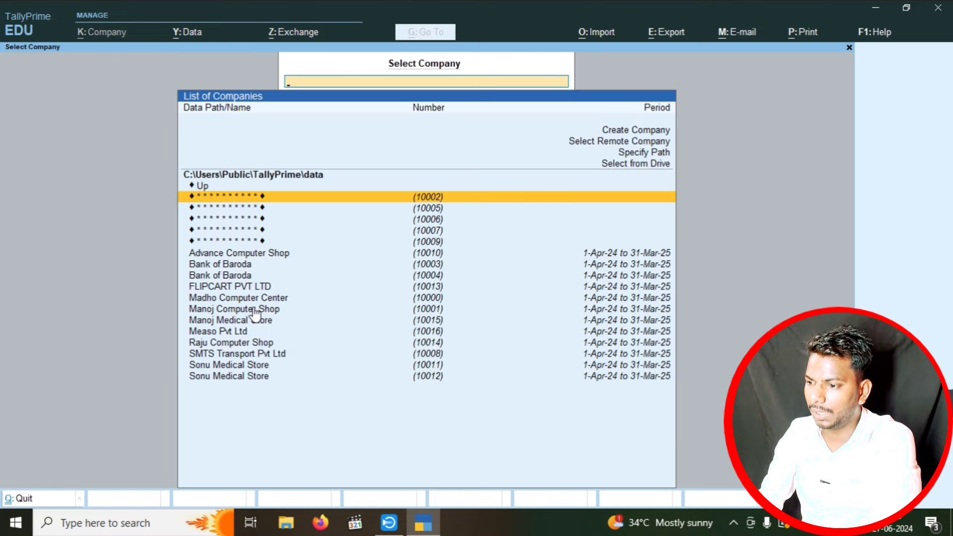
pyautogui.press('Up')
pyautogui.press('Up')
pyautogui.press('Up')
pyautogui.press('Up')
pyautogui.press('Up')
pyautogui.press('Up')
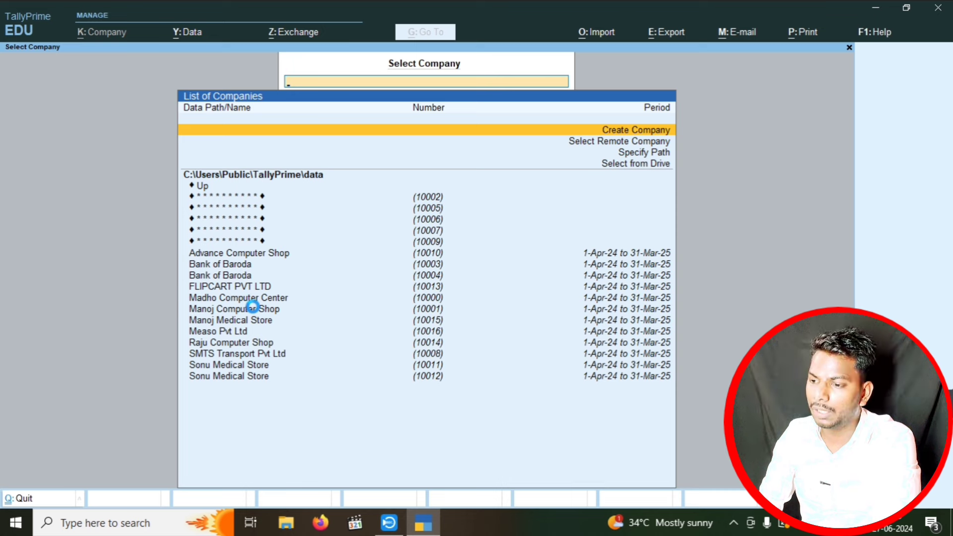
# - Start a new company named 'Sonu Computer Sales & Service' and accept the same mailing name
pyautogui.press('Return')
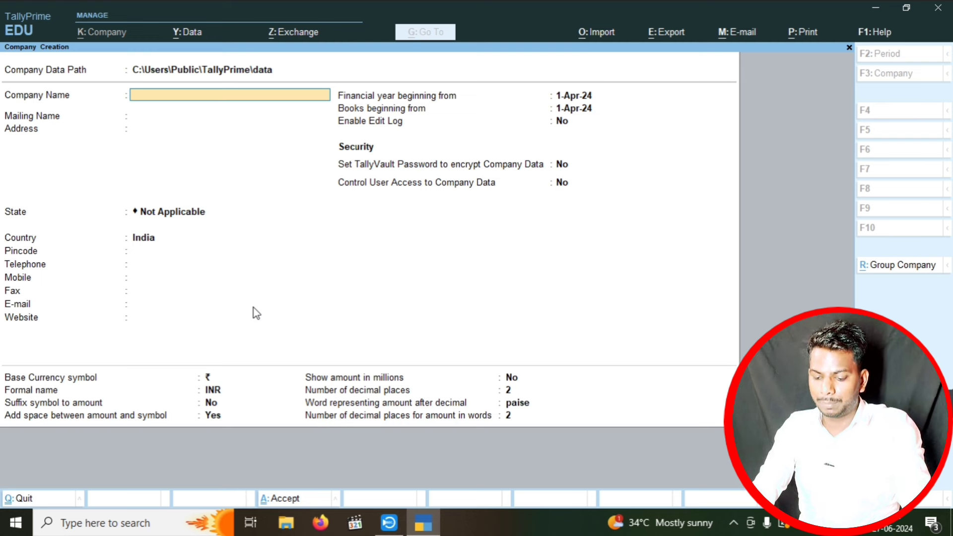
pyautogui.write('Son')
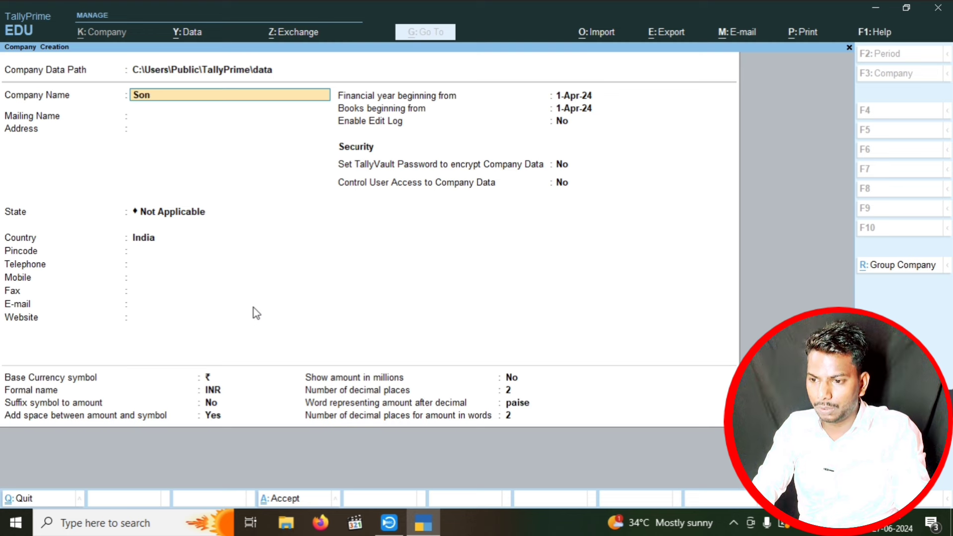
pyautogui.write('u Compute')
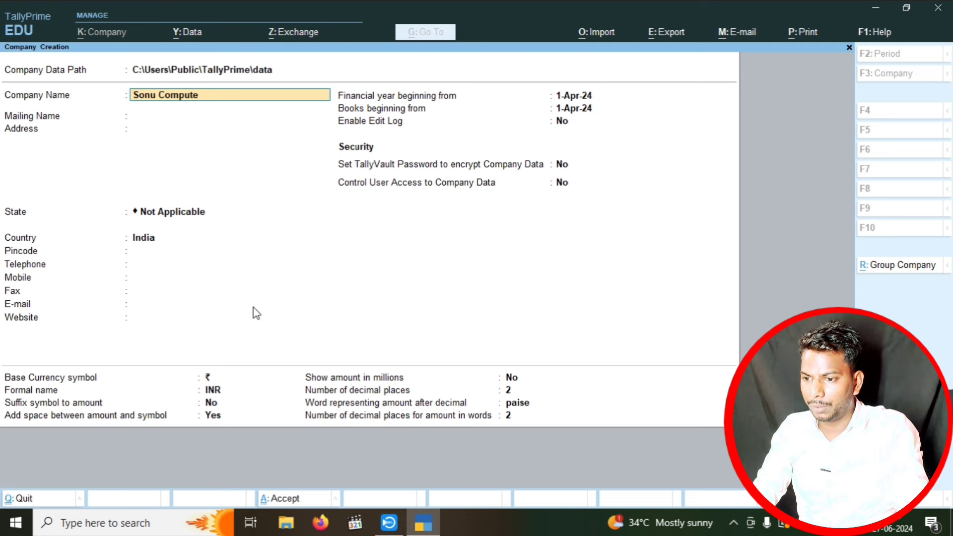
pyautogui.write('r  Shop')
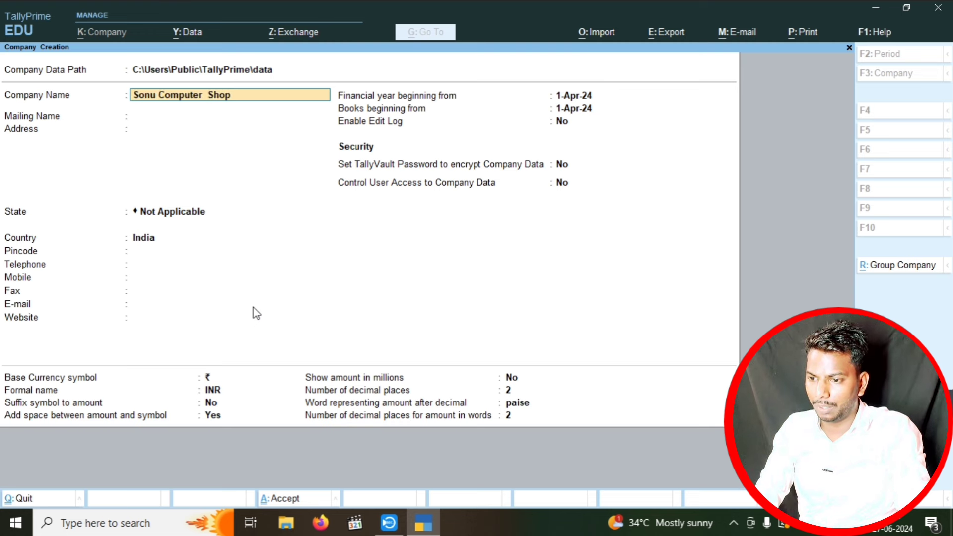
pyautogui.press('BackSpace')
pyautogui.press('BackSpace')
pyautogui.press('BackSpace')
pyautogui.press('BackSpace')
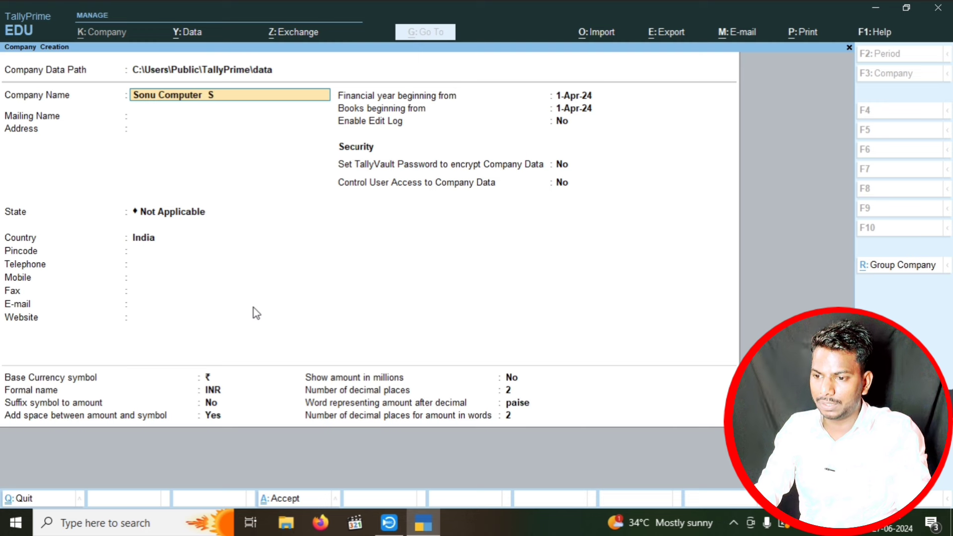
pyautogui.write('Sale')
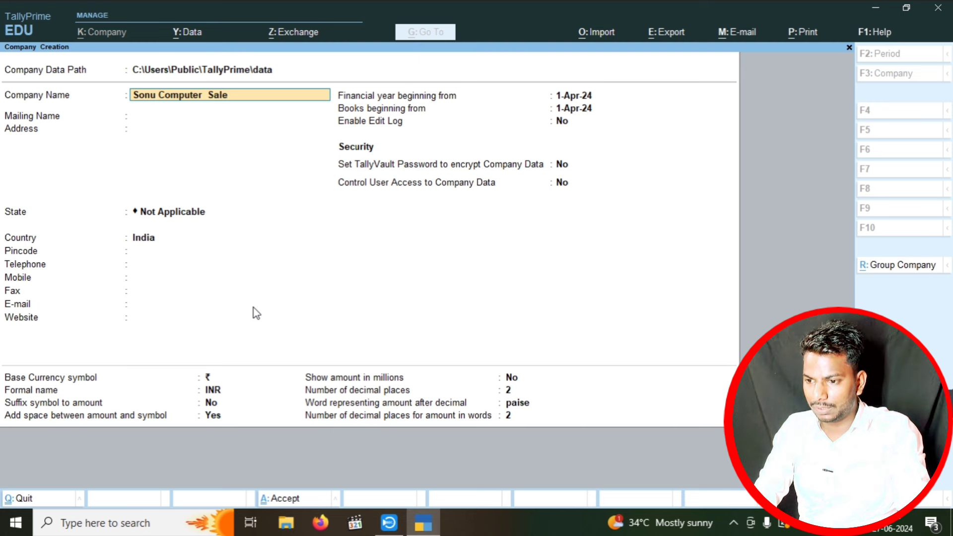
pyautogui.write('s & Service')
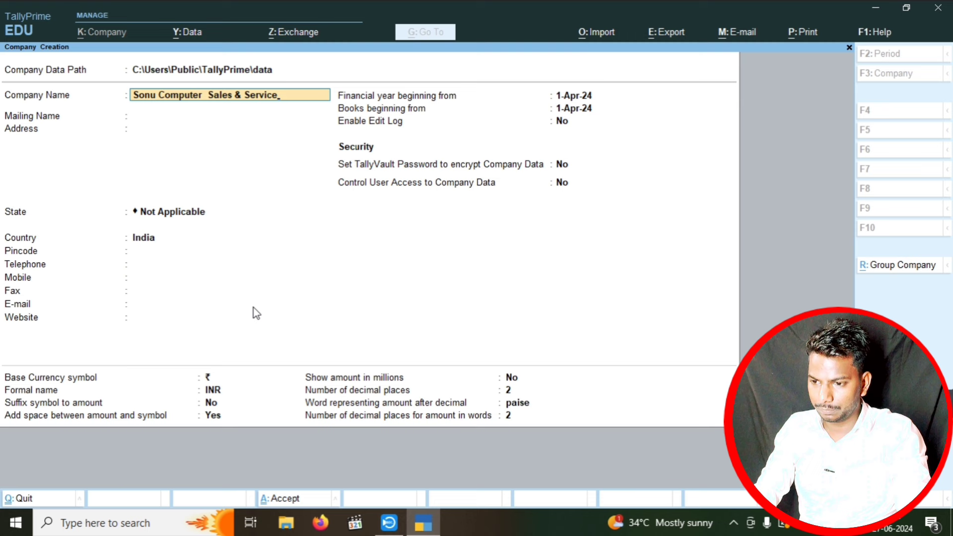
pyautogui.press('Return')
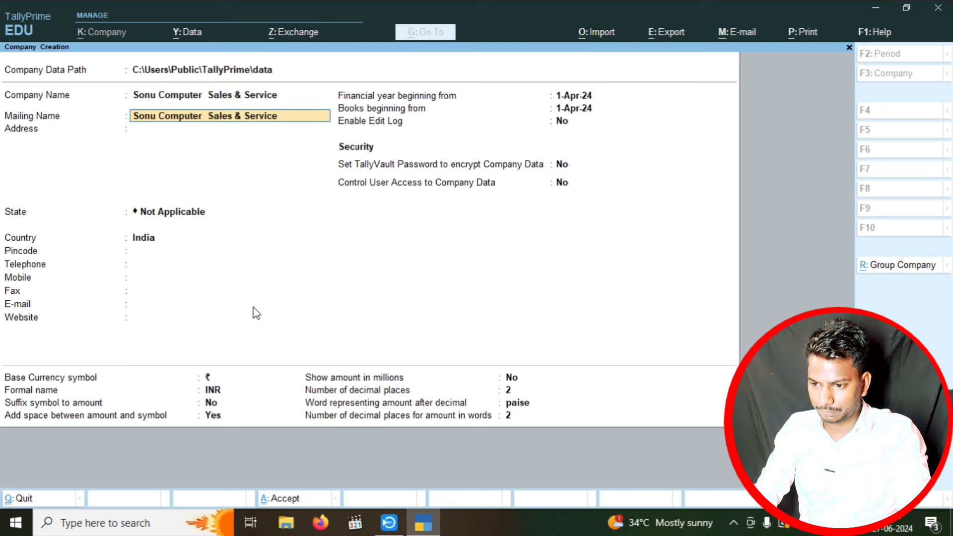
pyautogui.press('Return')
# - Enter the company address as 'Bahariya Prayagraj' and 'Uttar Pradesh' on two lines
pyautogui.write('Bahariya Prayagraj')
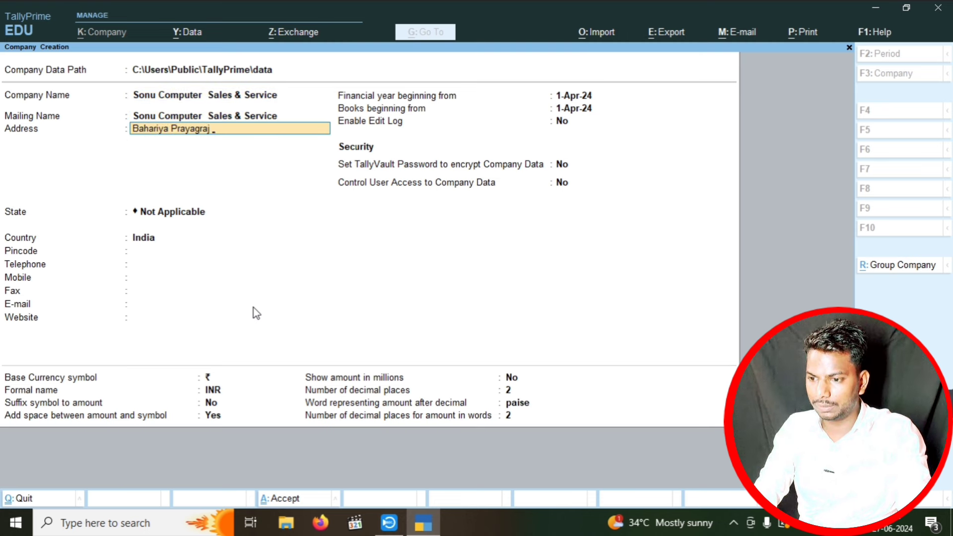
pyautogui.press('Return')
pyautogui.write('Uttar')
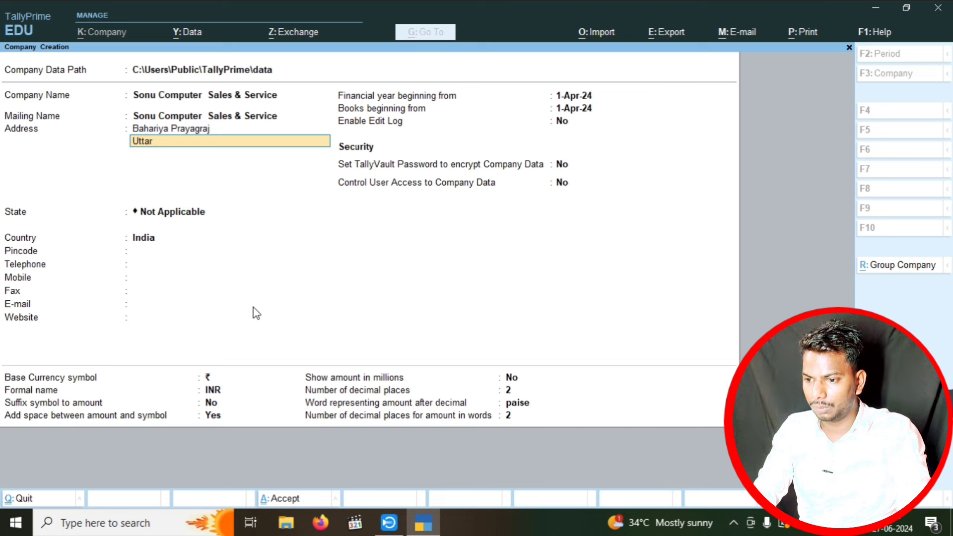
pyautogui.write(' Pradesh')
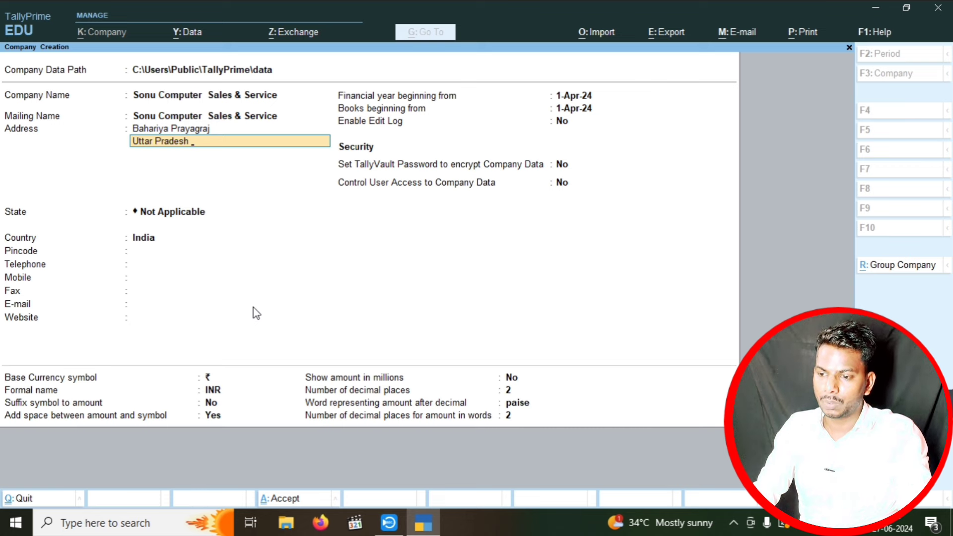
pyautogui.press('Return')
pyautogui.press('Return')
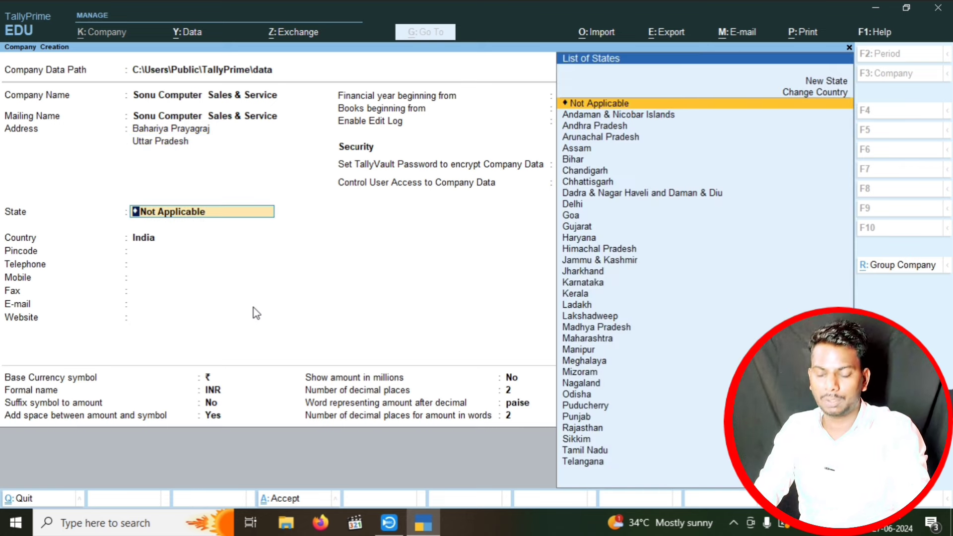
# - Set state Uttar Pradesh, pincode 212109, and fill in the company's mobile number
pyautogui.write('Ut')
pyautogui.press('Down')
pyautogui.press('Down')
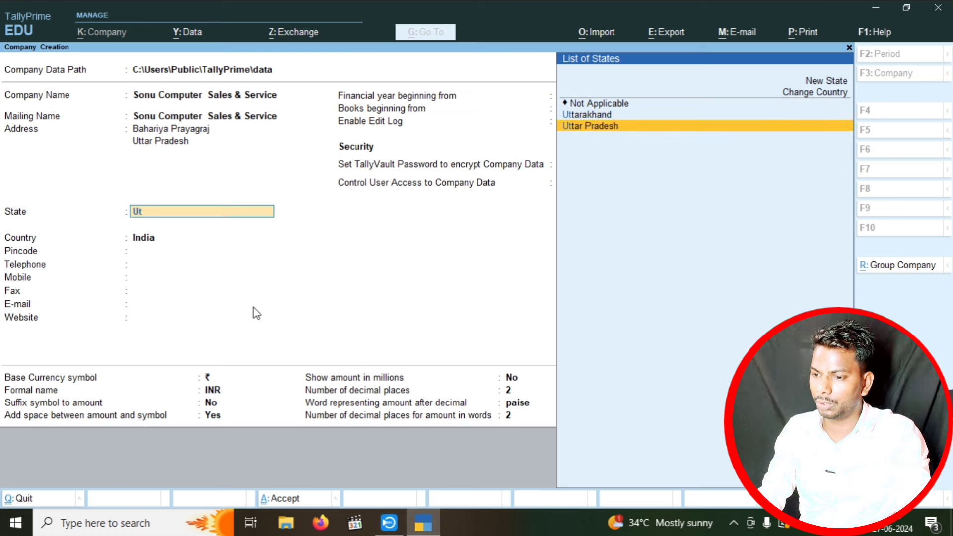
pyautogui.press('Return')
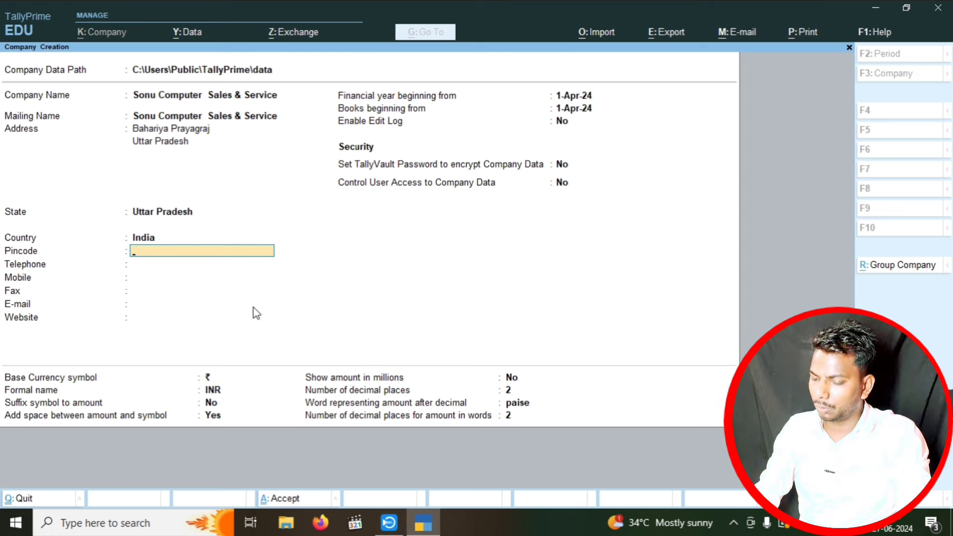
pyautogui.write('212109')
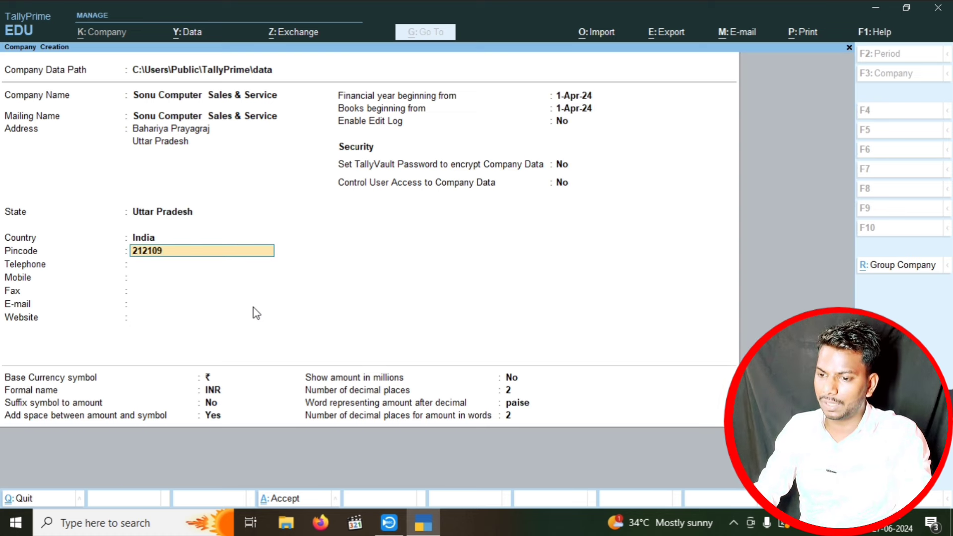
pyautogui.press('Return')
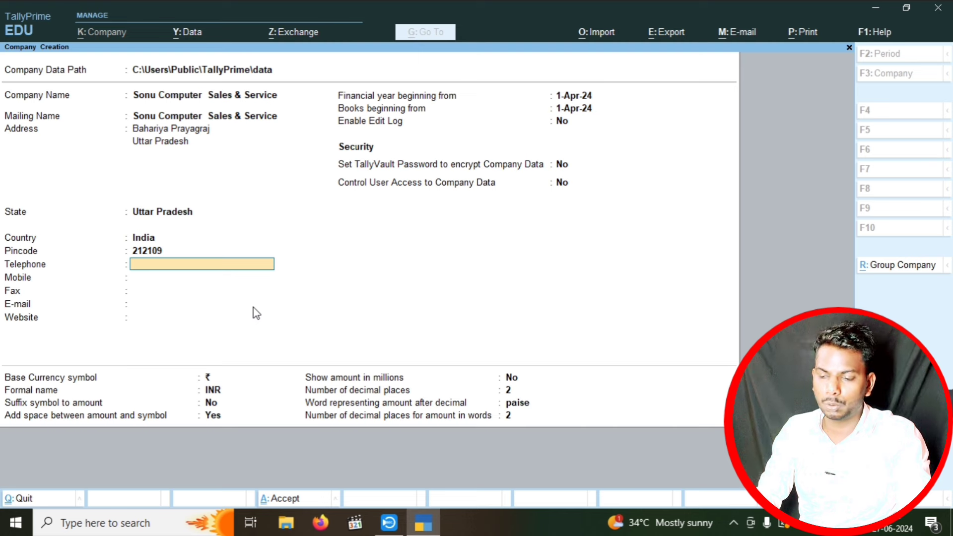
pyautogui.press('Return')
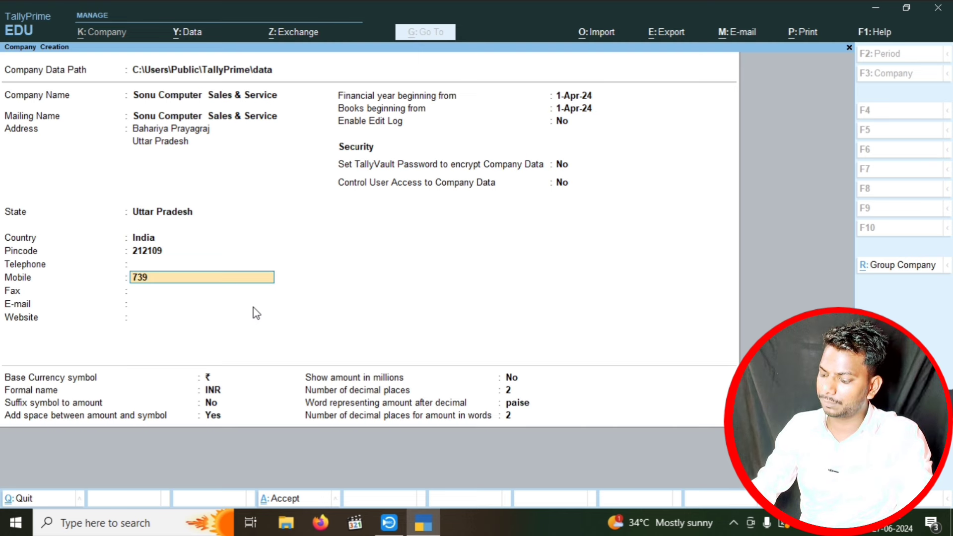
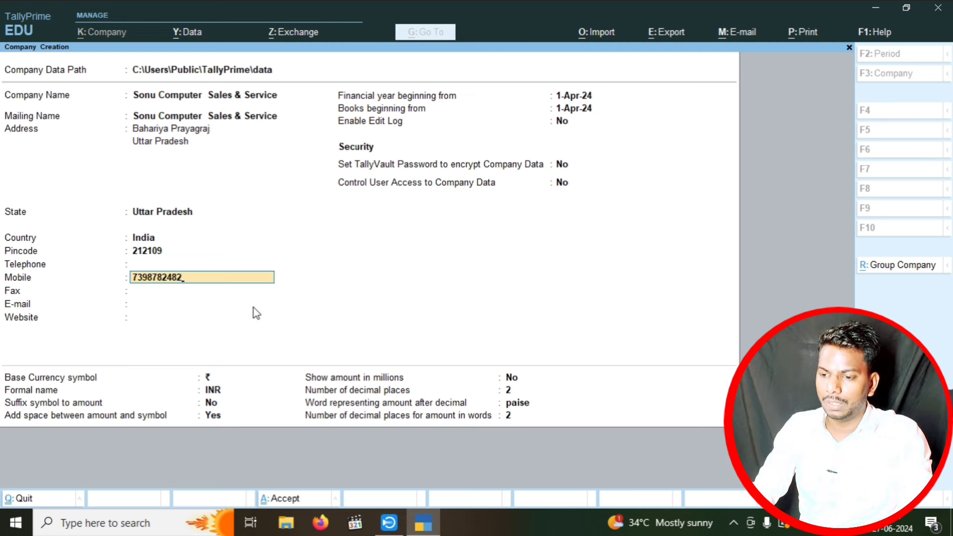
pyautogui.press('Return')
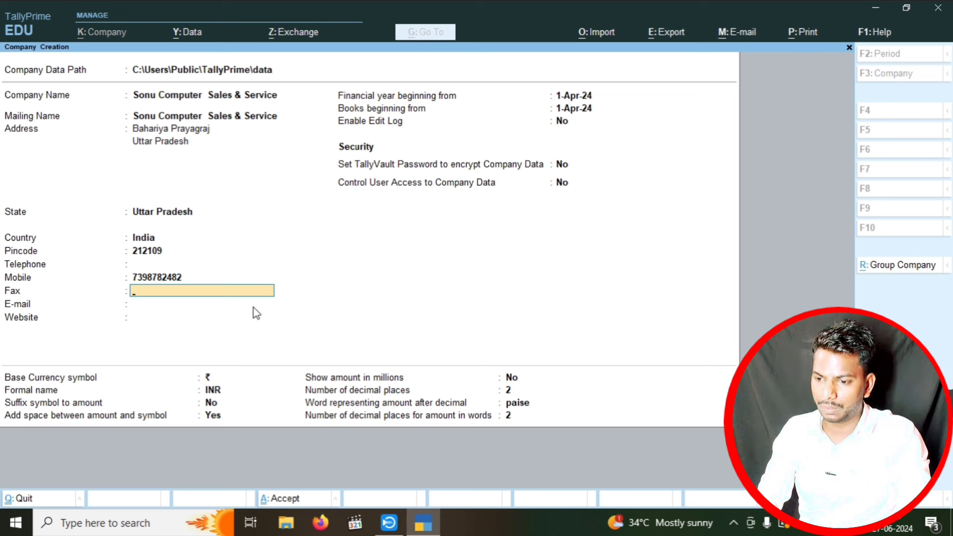
pyautogui.press('Return')
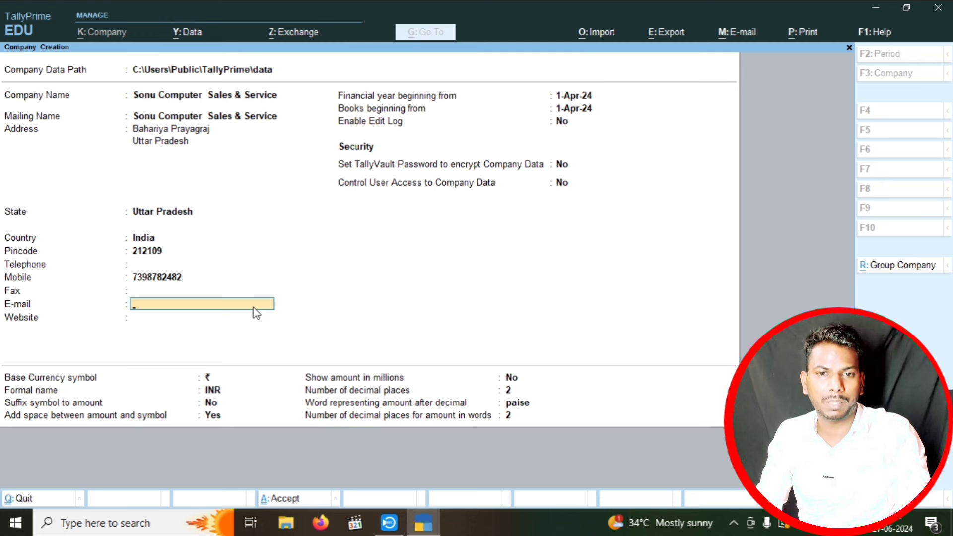
pyautogui.write('ad')
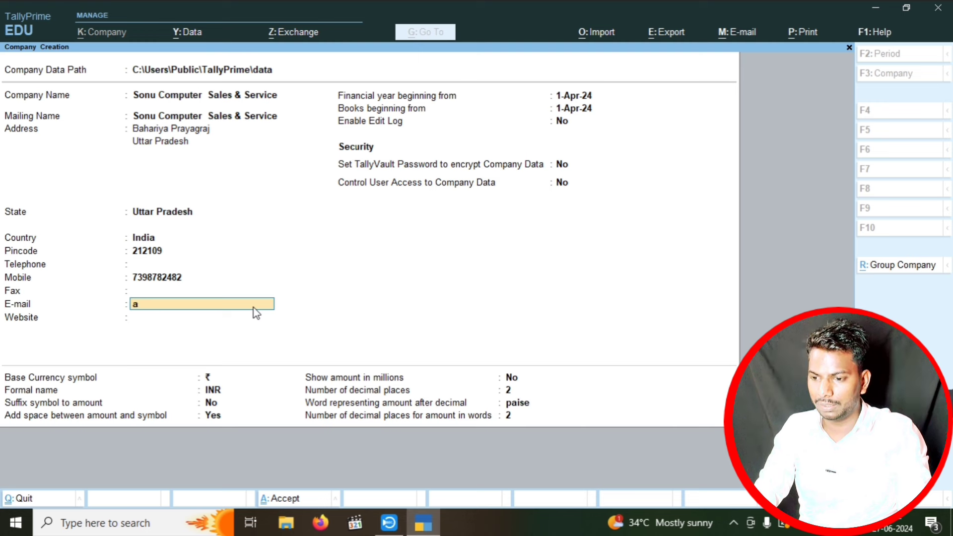
pyautogui.press('BackSpace')
pyautogui.press('BackSpace')
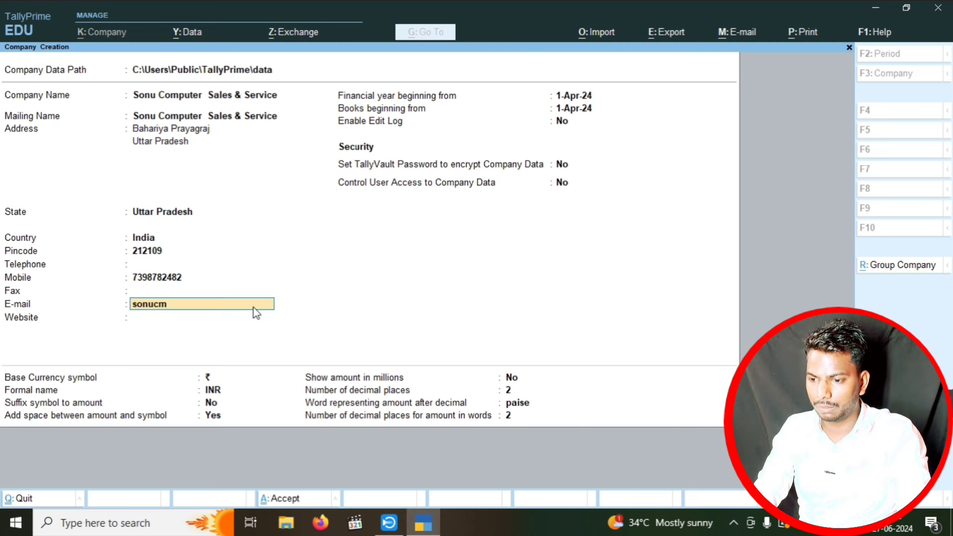
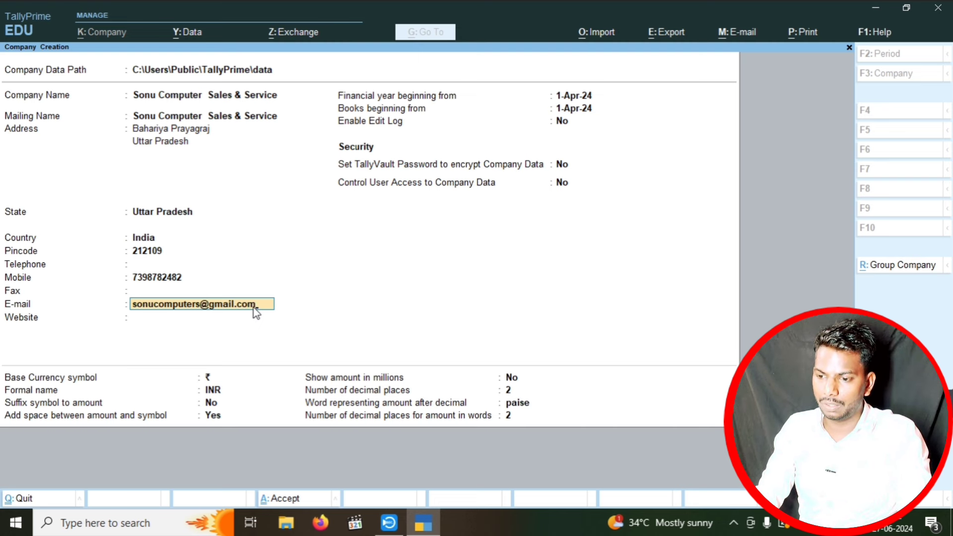
pyautogui.press('Return')
pyautogui.write('ww')
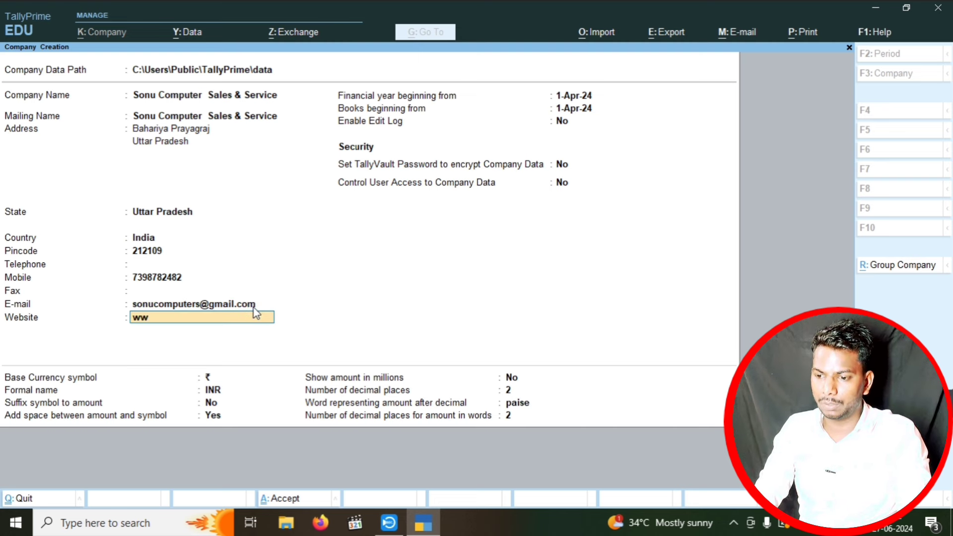
pyautogui.write('w.s')
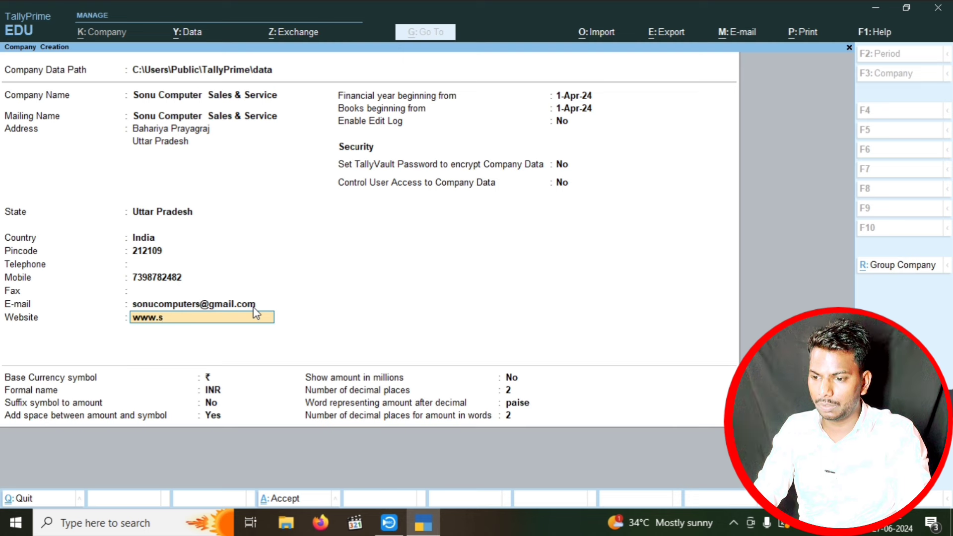
pyautogui.write('onuco')
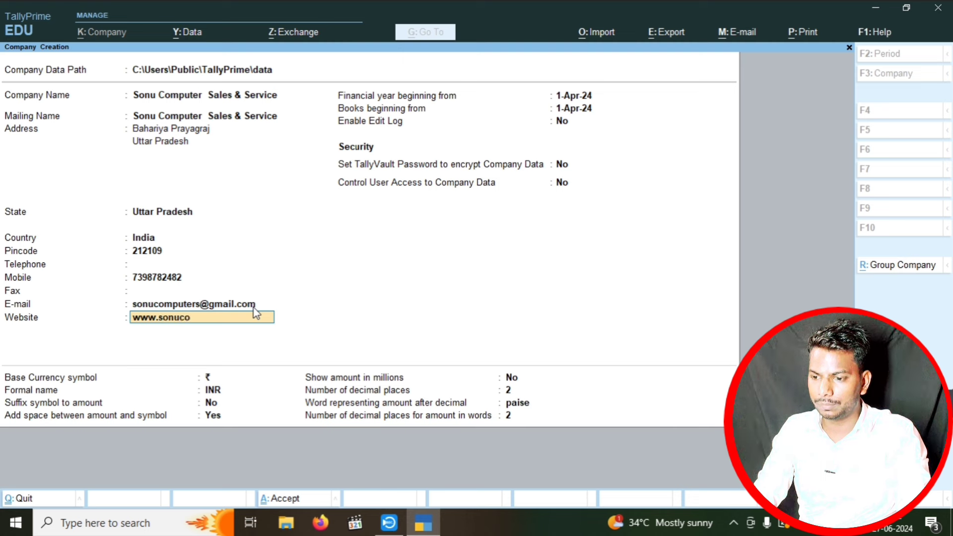
pyautogui.write('mputer.com')
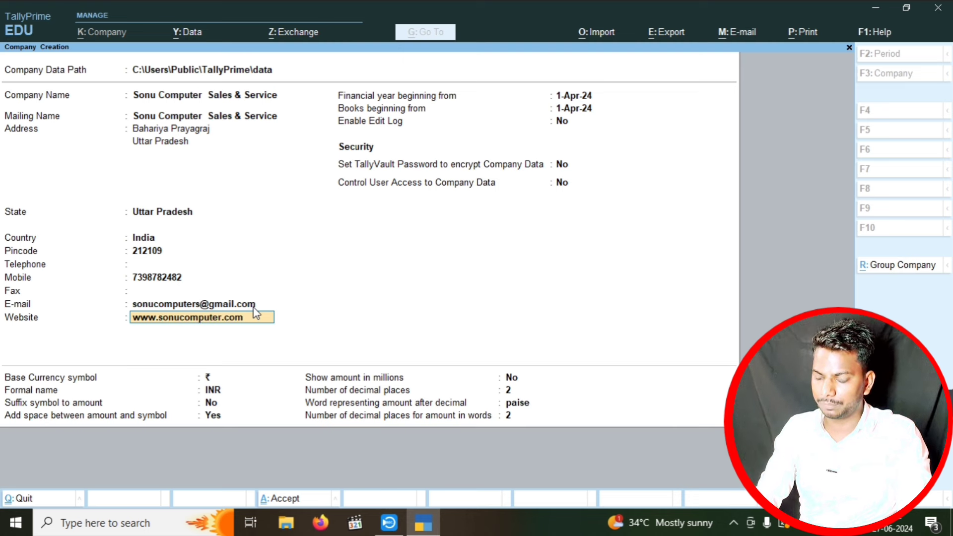
pyautogui.press('Return')
pyautogui.press('Return')
pyautogui.press('Return')
pyautogui.press('Return')
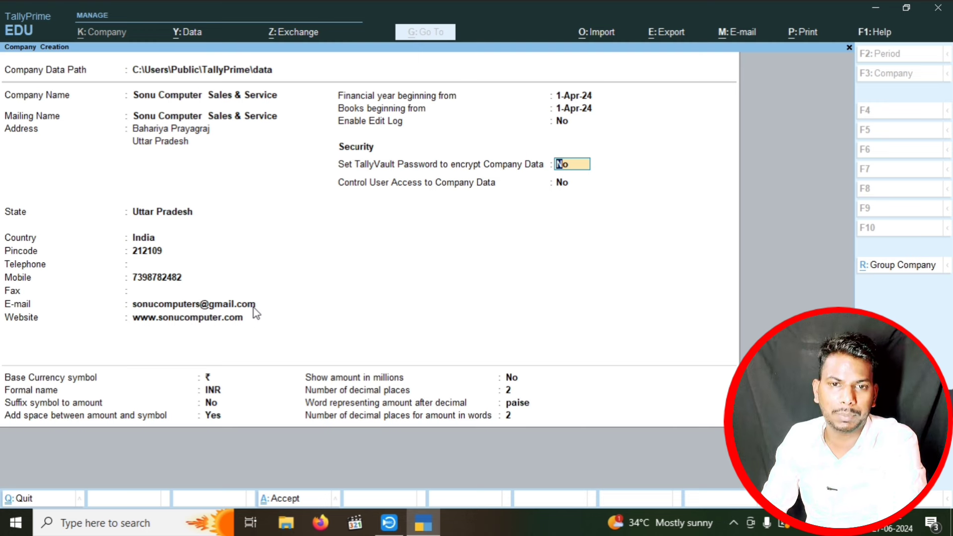
# - Leave TallyVault off, enable user access with administrator 'shop' and a password, and save the company
pyautogui.press('Return')
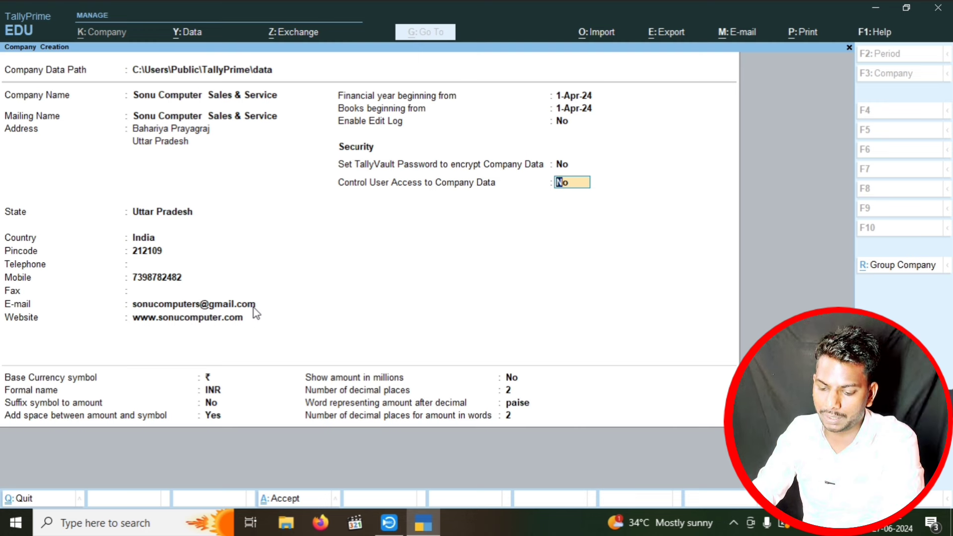
pyautogui.write('y')
pyautogui.press('Return')
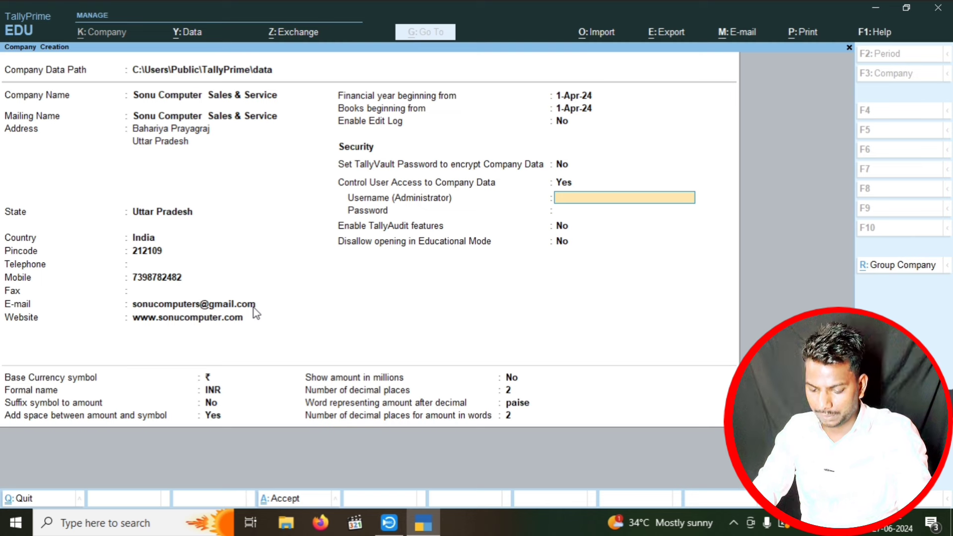
pyautogui.write('shop')
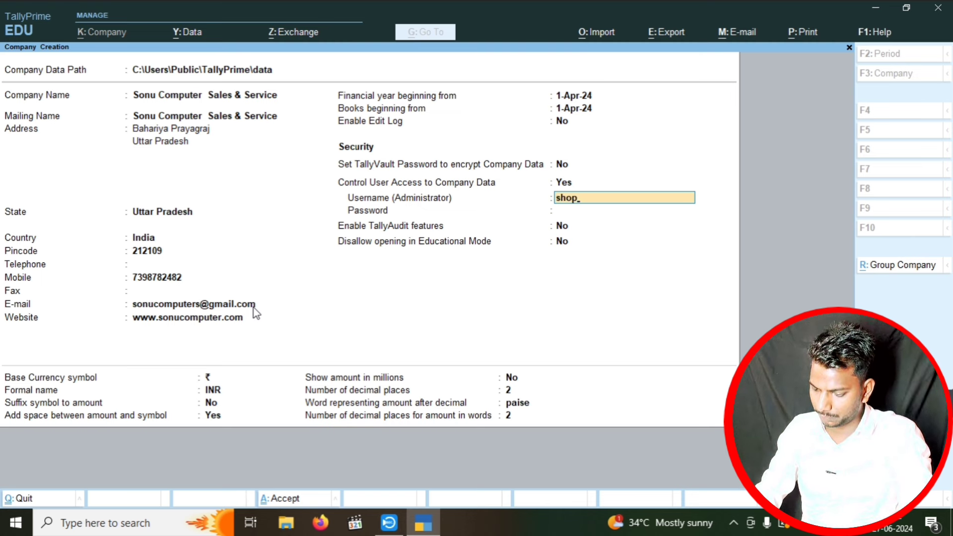
pyautogui.press('Return')
pyautogui.write('123')
pyautogui.press('Return')
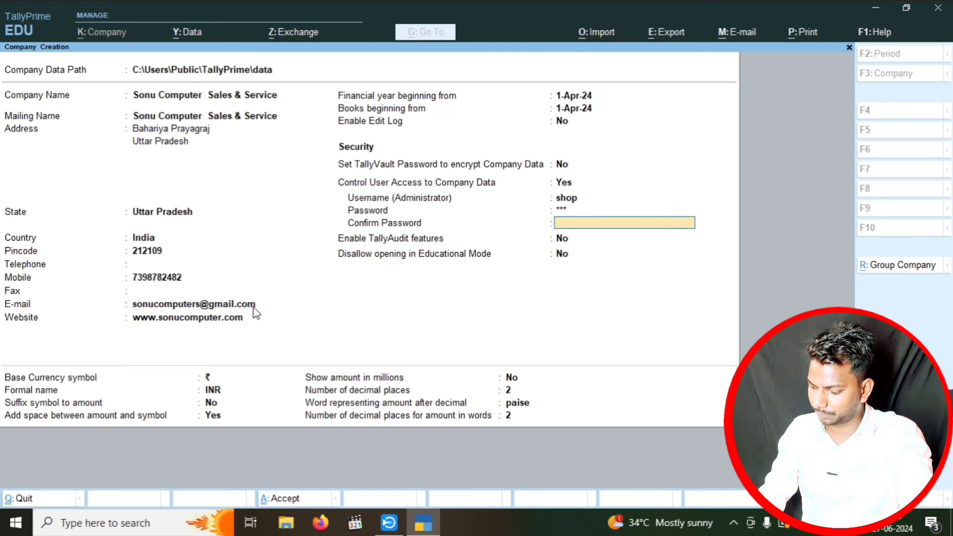
pyautogui.press('Return')
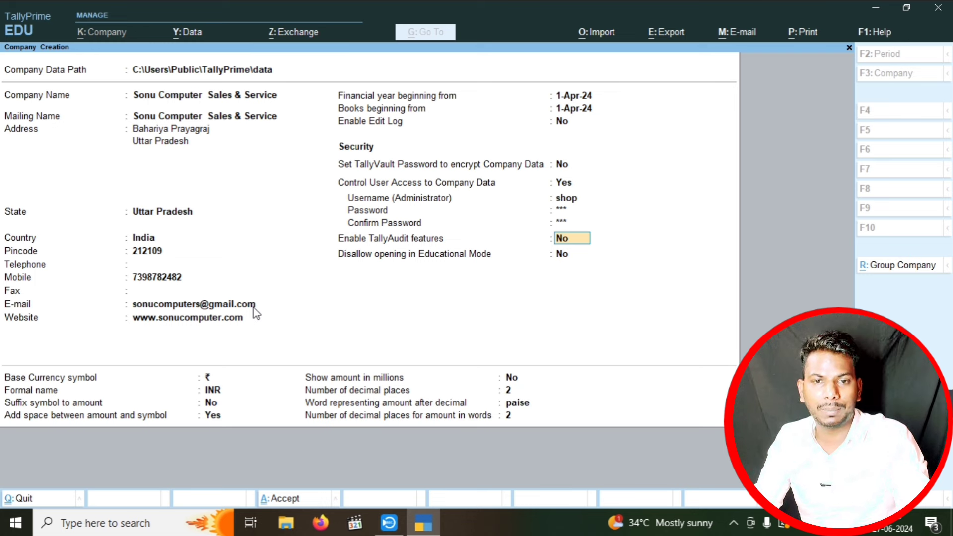
pyautogui.press('ctrl')
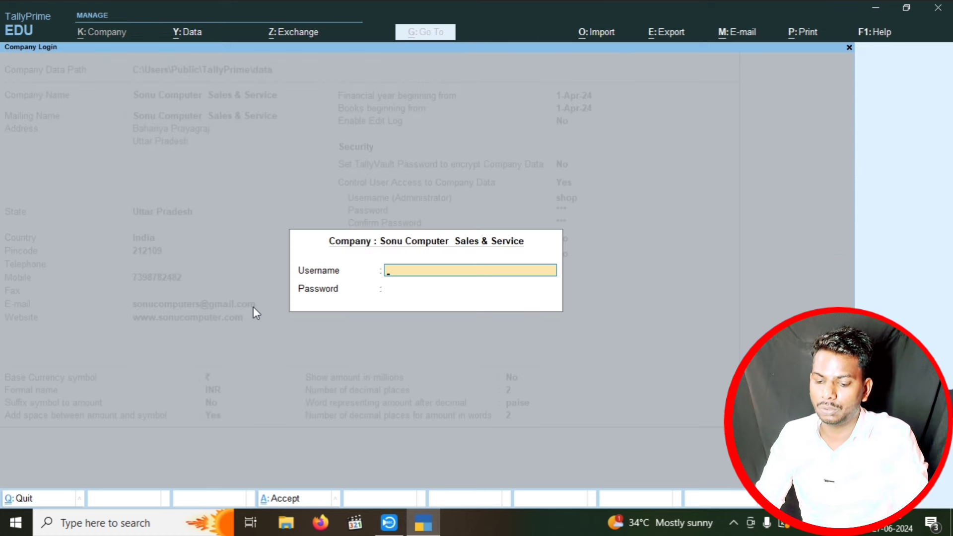
# - Log in to the new company as administrator 'shop' with its password
pyautogui.write('shop')
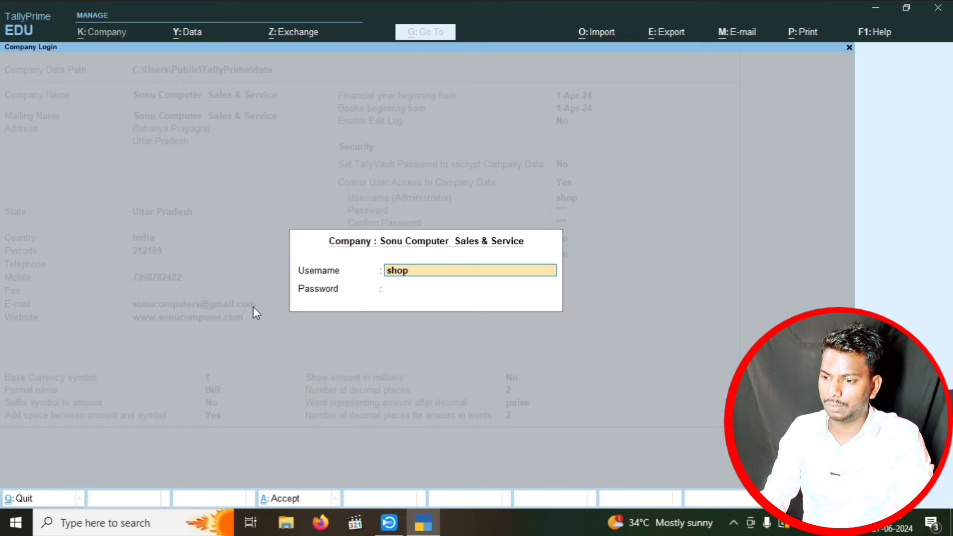
pyautogui.press('Return')
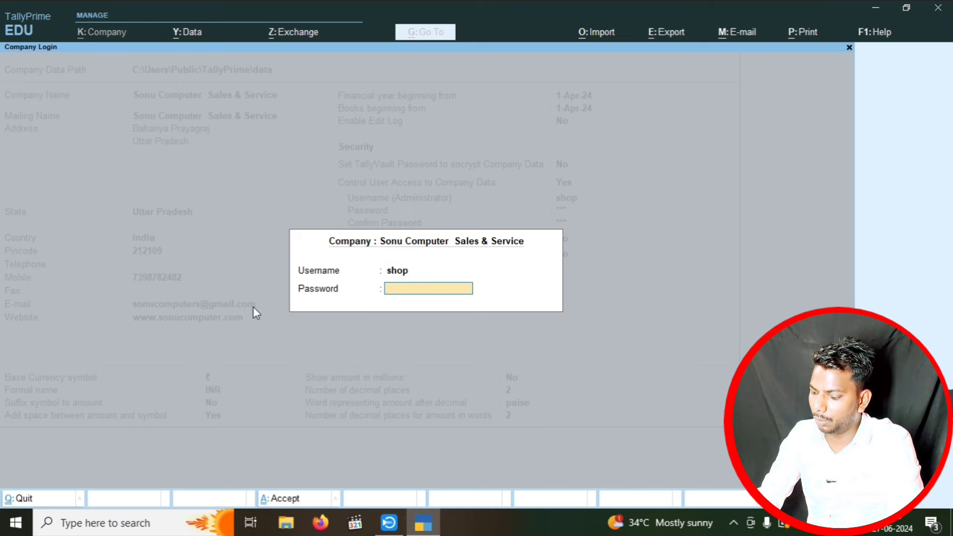
pyautogui.write('***')
pyautogui.press('Return')
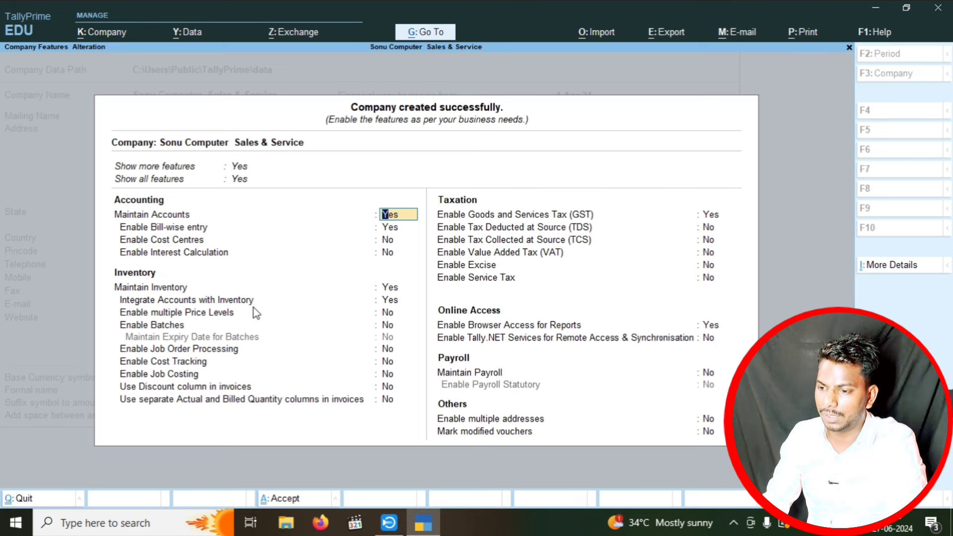
# - Set Use Discount column in invoices to Yes and continue to the company's GST details
pyautogui.press('Down')
pyautogui.press('Down')
pyautogui.press('Down')
pyautogui.press('Down')
pyautogui.press('Down')
pyautogui.press('Down')
pyautogui.press('Down')
pyautogui.press('Down')
pyautogui.press('Down')
pyautogui.press('Down')
pyautogui.press('Down')
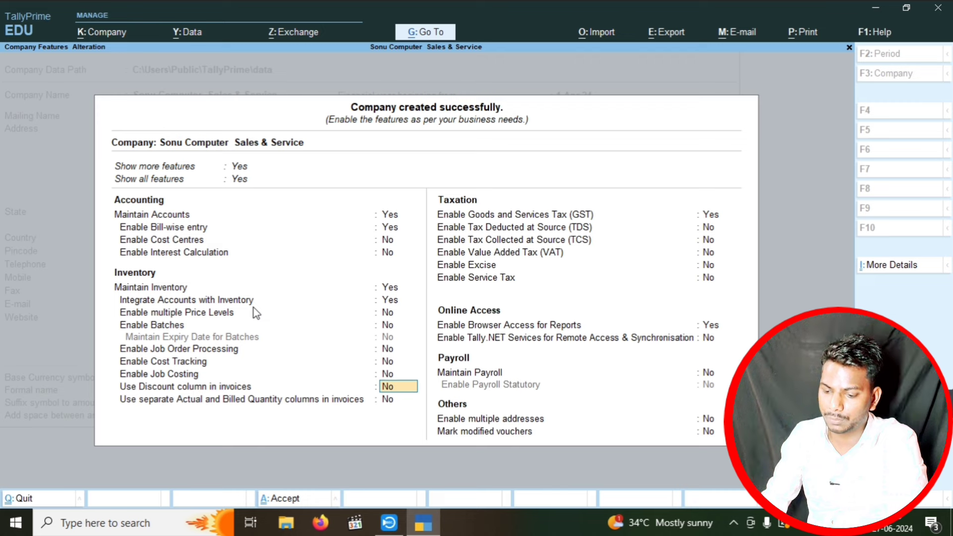
pyautogui.write('y')
pyautogui.press('Return')
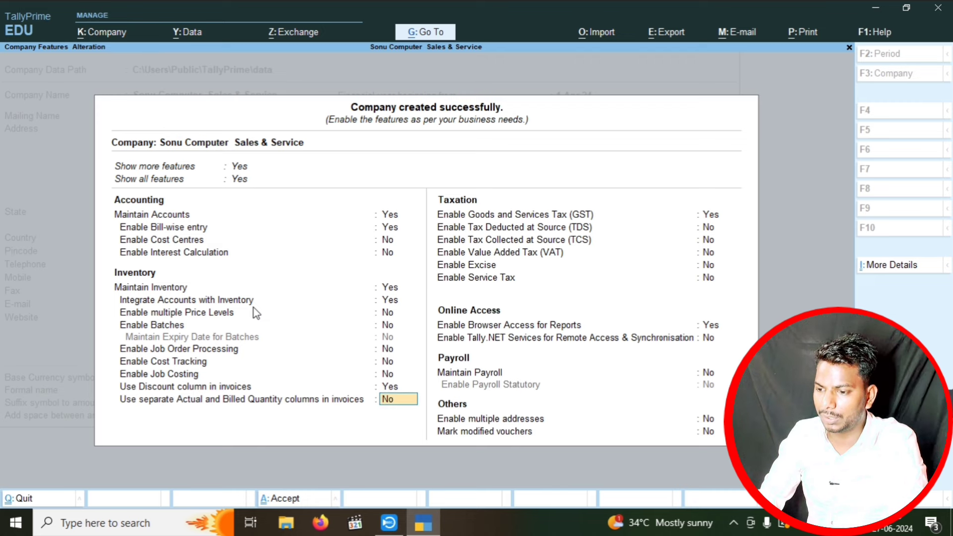
pyautogui.press('Return')
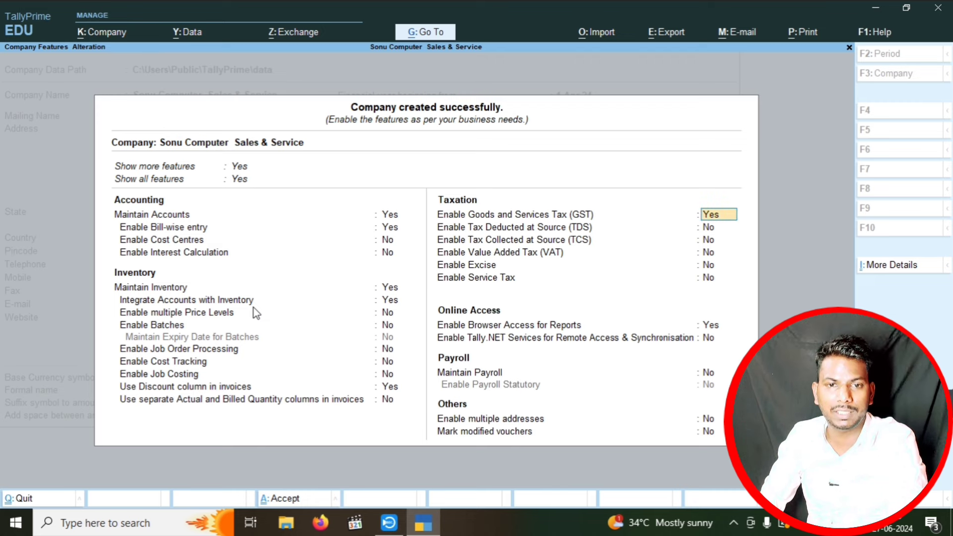
pyautogui.press('Return')
pyautogui.press('Return')
pyautogui.press('Return')
pyautogui.press('Return')
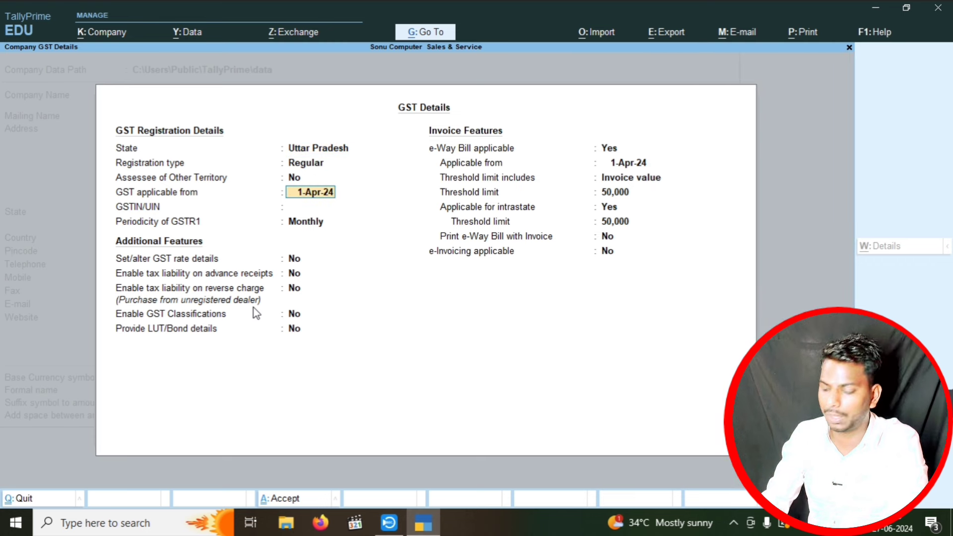
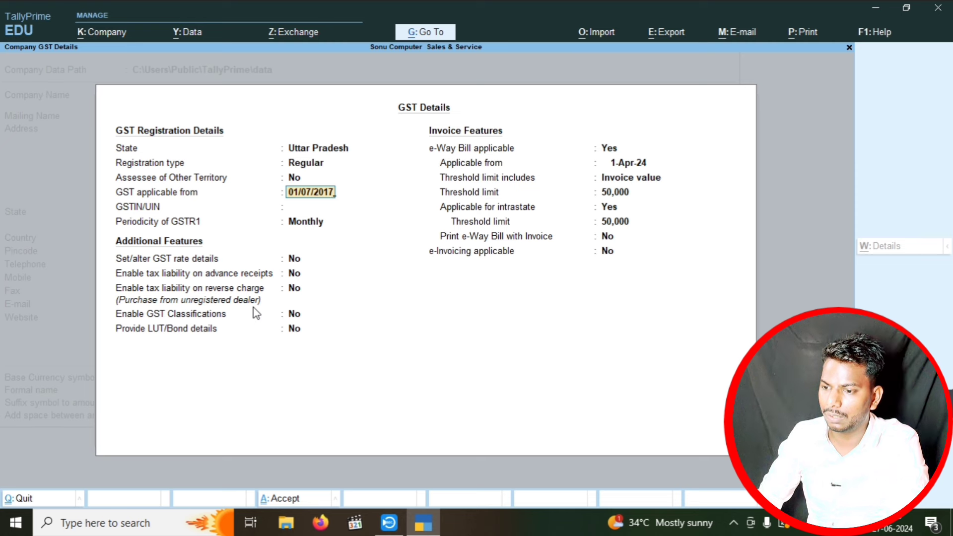
# - Make GST applicable from 01/07/2017, enter the company's GSTIN, dismiss the warning, and accept
pyautogui.press('Return')
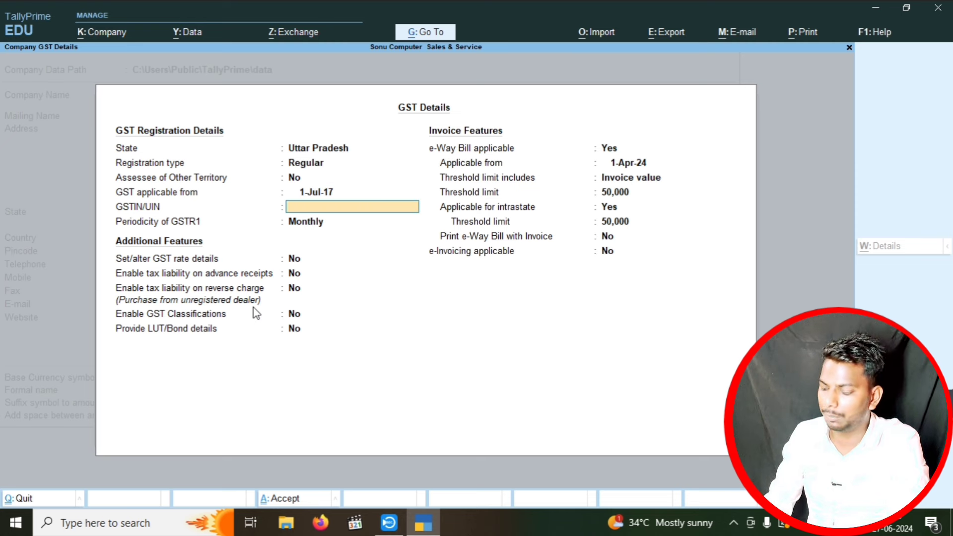
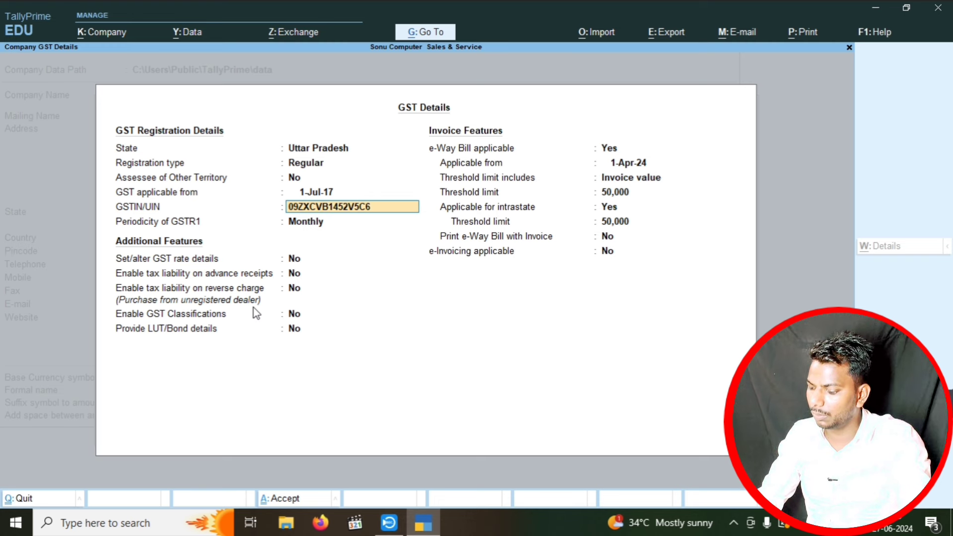
pyautogui.press('Return')
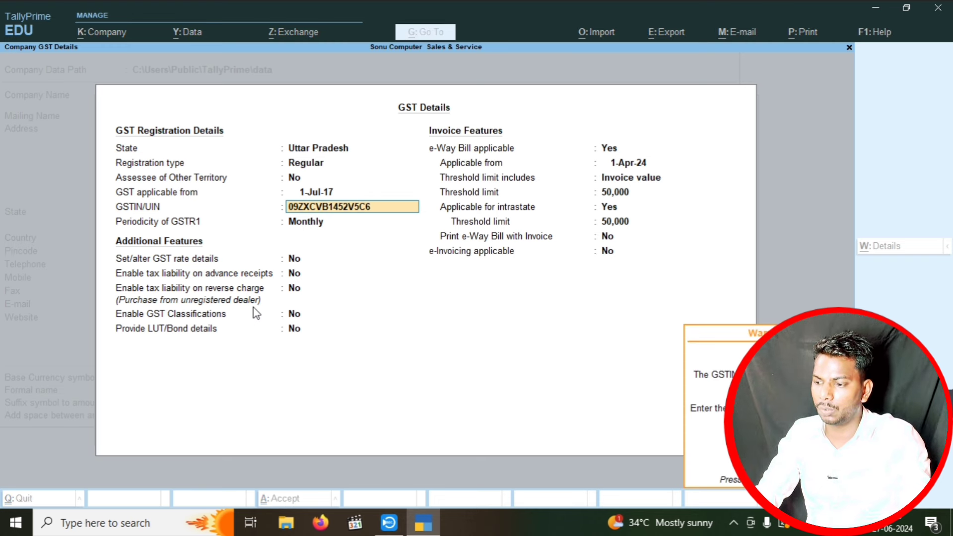
pyautogui.press('Return')
pyautogui.press('Return')
pyautogui.hotkey('ctrl', 'a')
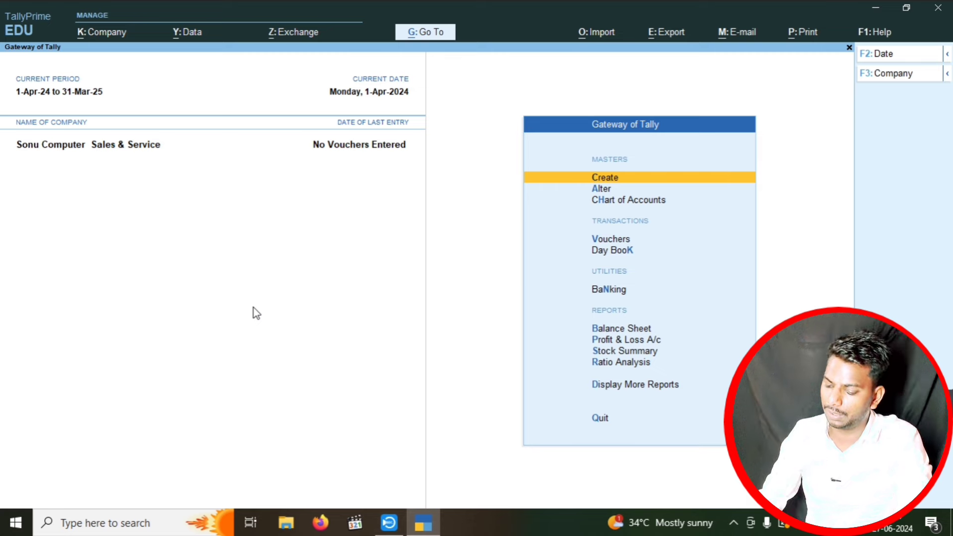
# - Create a ledger named Sales under Sales Accounts, type Not Applicable, with GST applicable
pyautogui.press('Return')
pyautogui.press('Down')
pyautogui.press('Down')
pyautogui.press('Down')
pyautogui.press('Down')
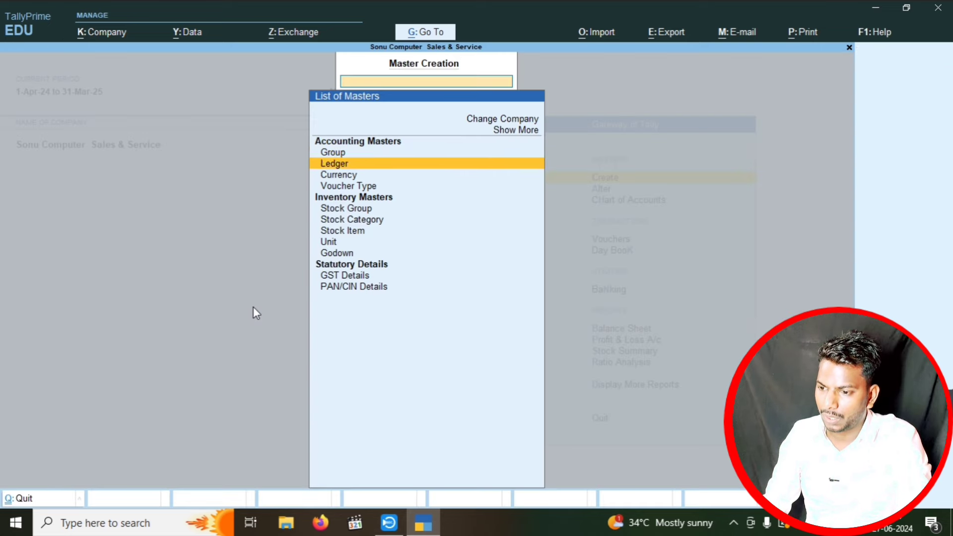
pyautogui.press('Up')
pyautogui.press('Up')
pyautogui.press('Up')
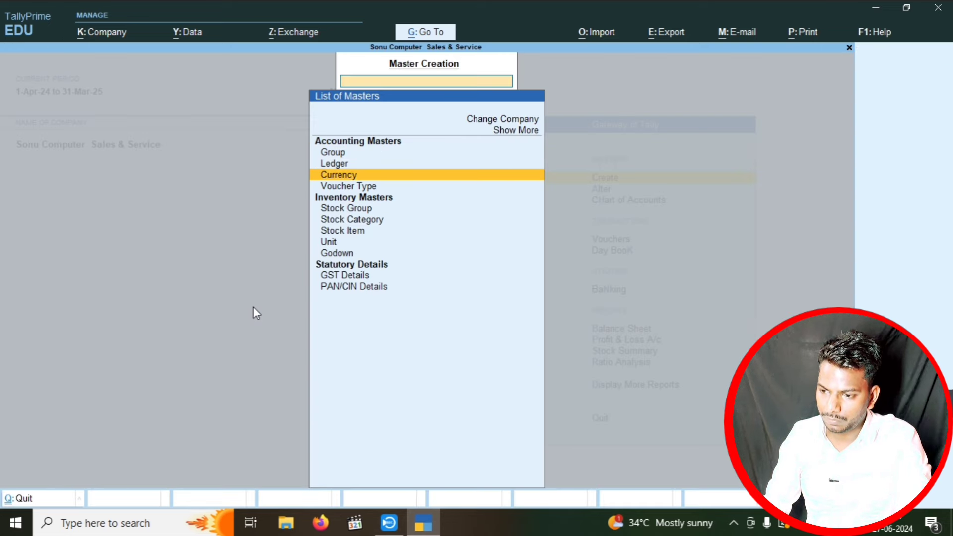
pyautogui.press('Return')
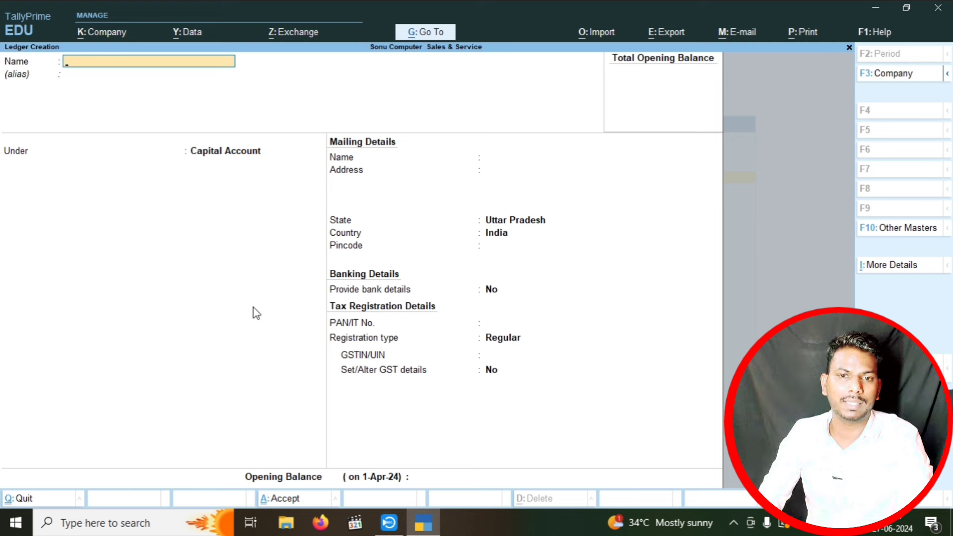
pyautogui.write('S')
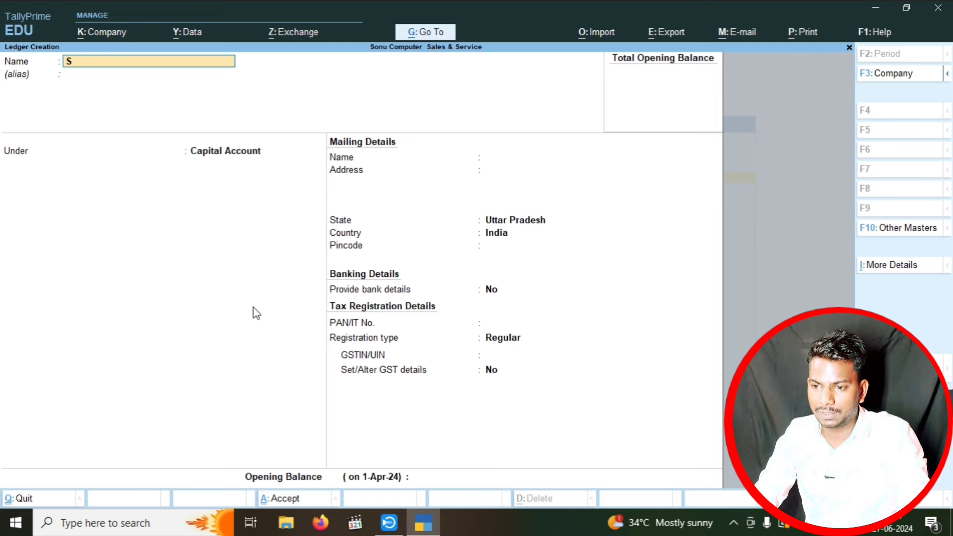
pyautogui.write('ales')
pyautogui.press('Return')
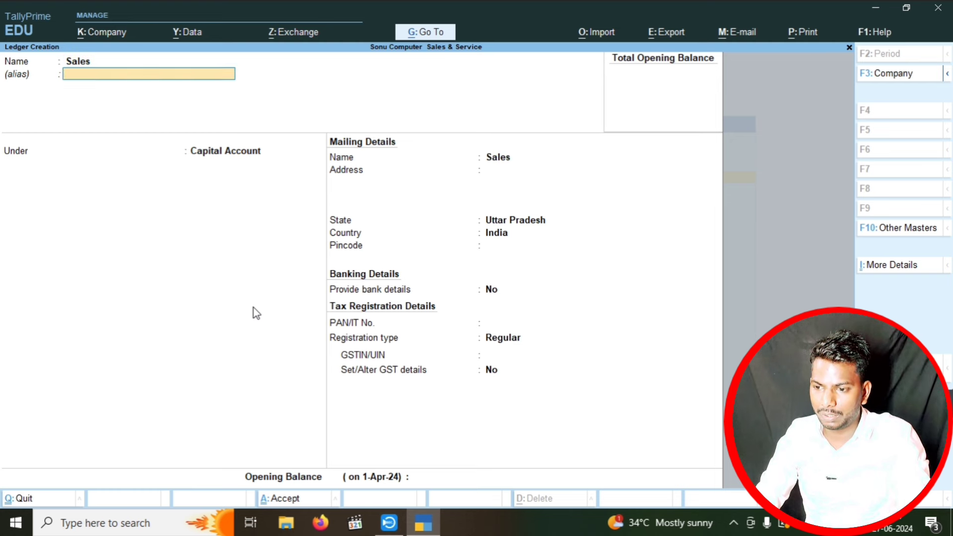
pyautogui.write('Sal')
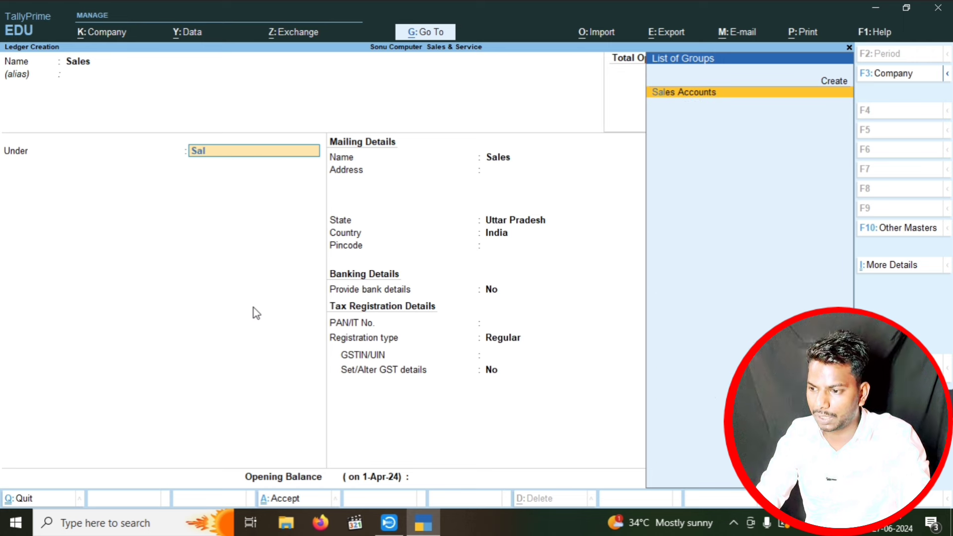
pyautogui.press('Return')
pyautogui.press('Return')
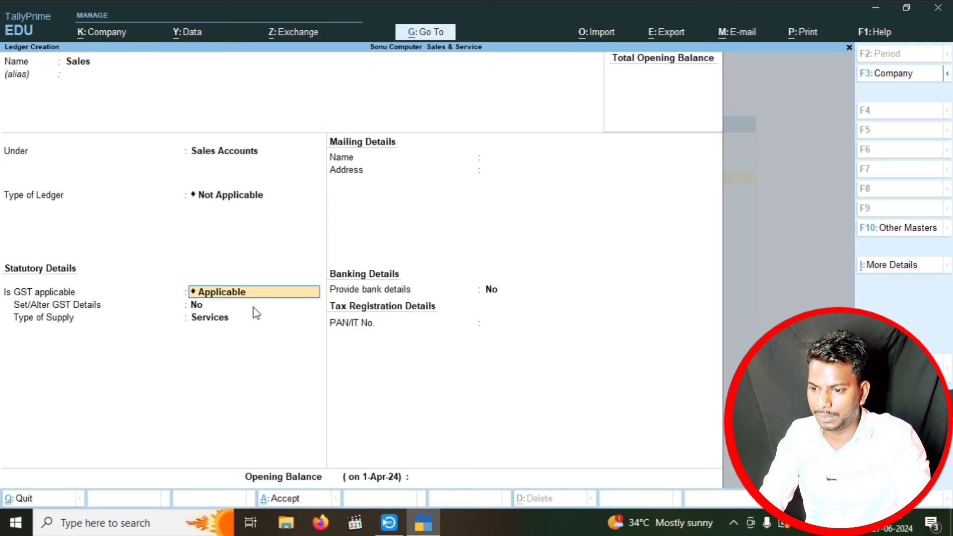
pyautogui.press('Return')
pyautogui.write('yes')
# - Give the Sales ledger nature Sales Taxable, 18% integrated tax, and supply type Goods
pyautogui.press('Return')
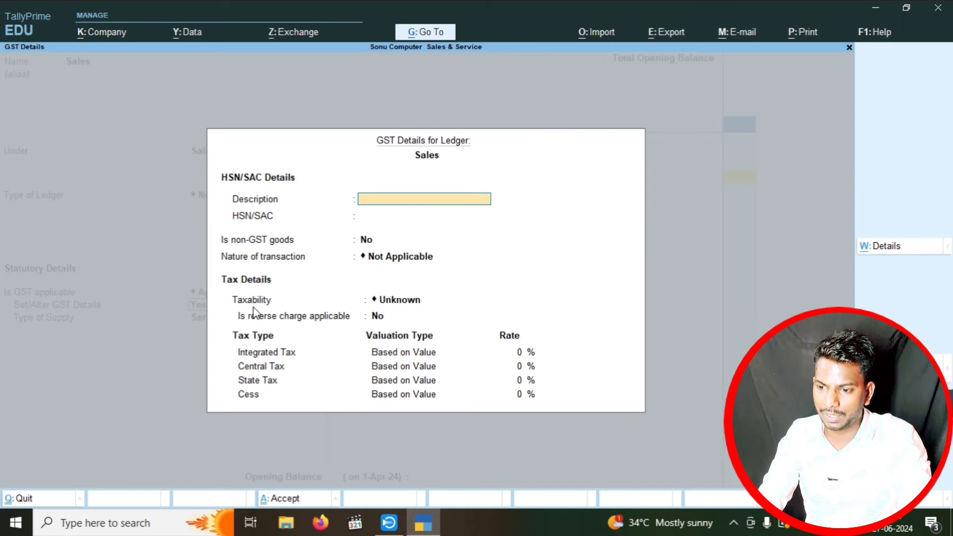
pyautogui.press('Return')
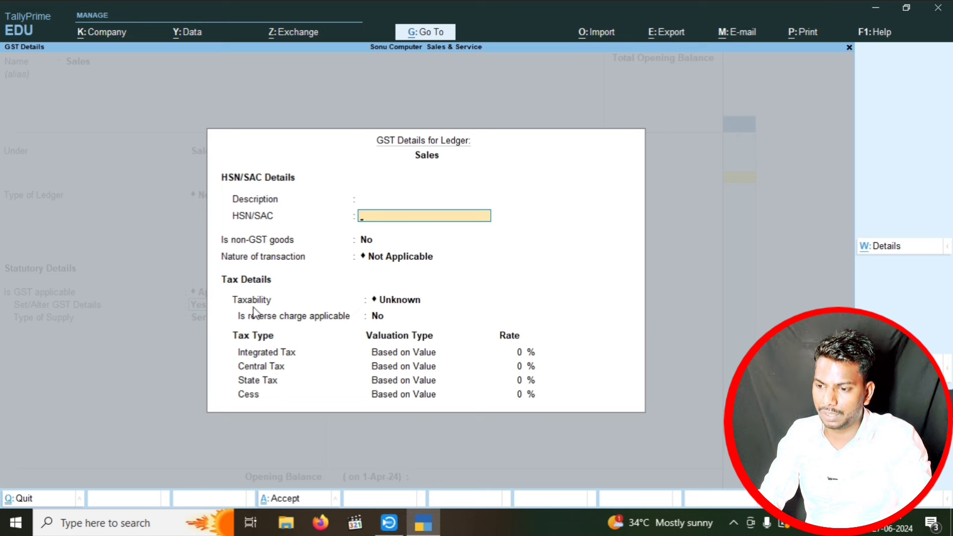
pyautogui.press('Return')
pyautogui.press('Return')
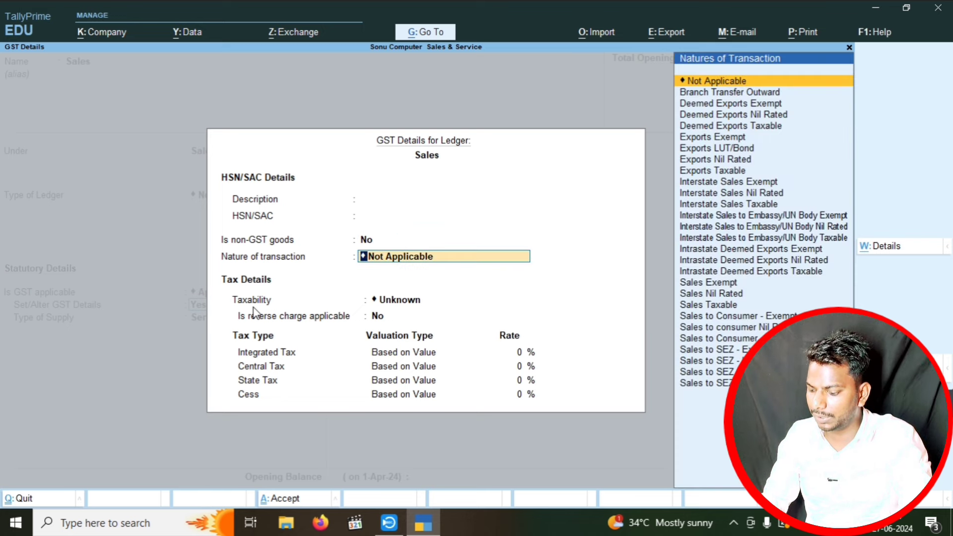
pyautogui.press('Down')
pyautogui.press('Down')
pyautogui.press('Down')
pyautogui.press('Down')
pyautogui.press('Down')
pyautogui.press('Down')
pyautogui.press('Down')
pyautogui.press('Down')
pyautogui.press('Down')
pyautogui.press('Down')
pyautogui.press('Down')
pyautogui.press('Down')
pyautogui.press('Down')
pyautogui.press('Down')
pyautogui.press('Down')
pyautogui.press('Down')
pyautogui.press('Down')
pyautogui.press('Down')
pyautogui.press('Down')
pyautogui.press('Down')
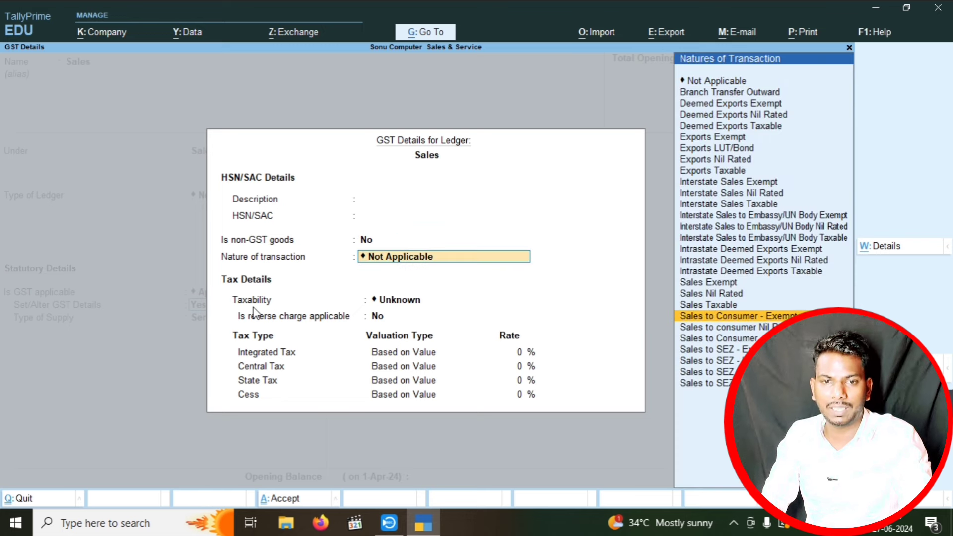
pyautogui.press('Up')
pyautogui.press('Return')
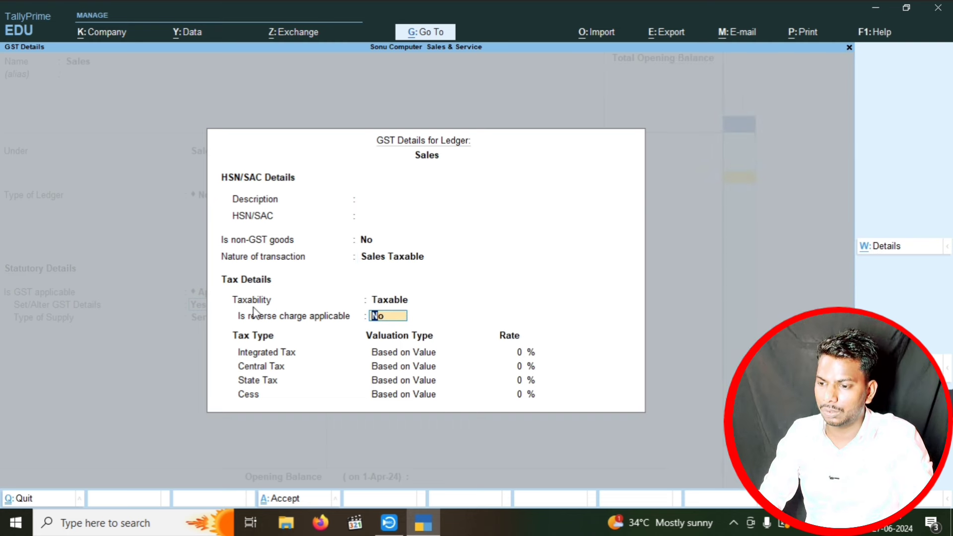
pyautogui.press('Return')
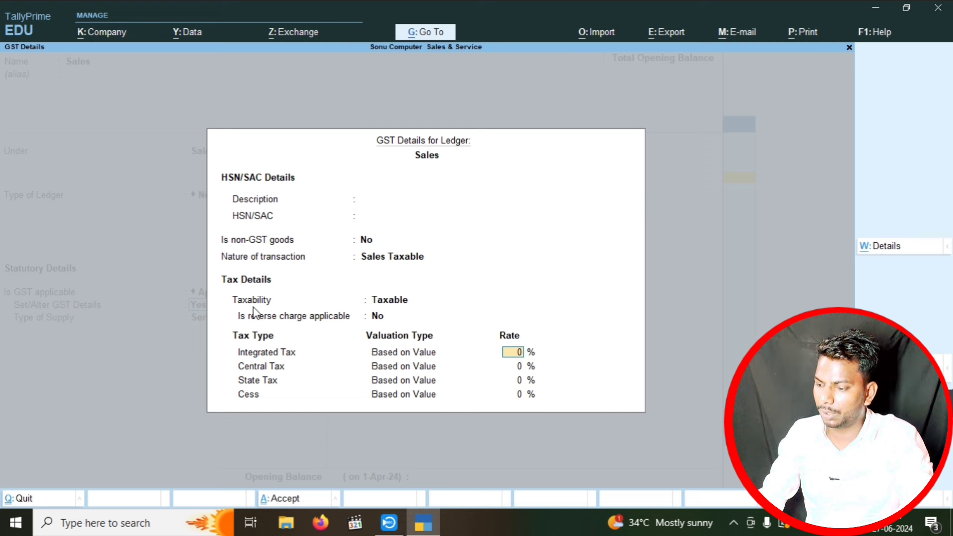
pyautogui.write('18')
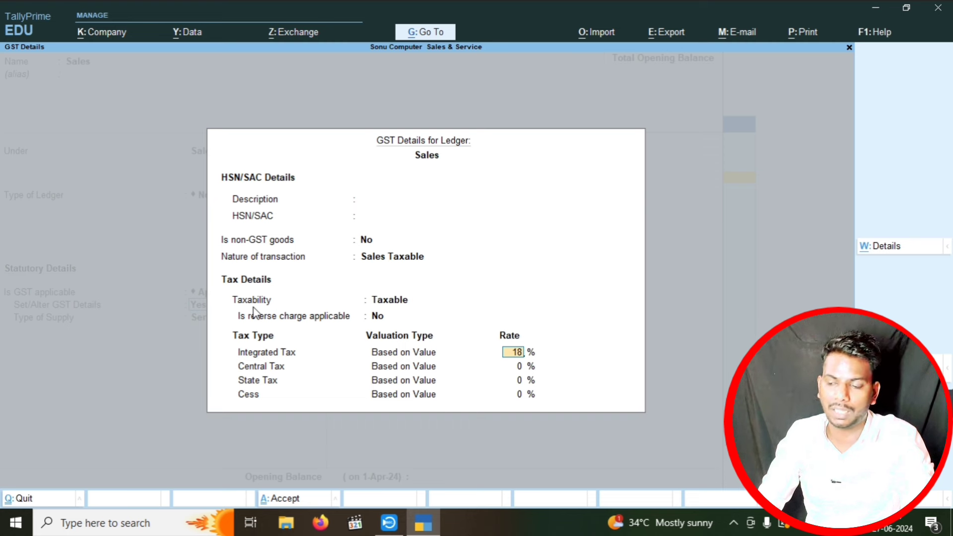
pyautogui.press('Return')
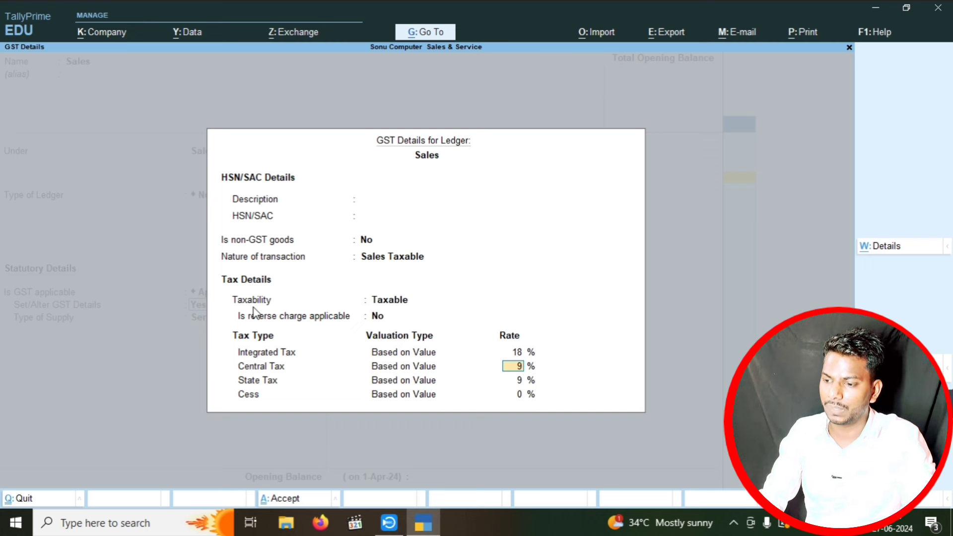
pyautogui.press('Return')
pyautogui.press('Return')
pyautogui.press('Return')
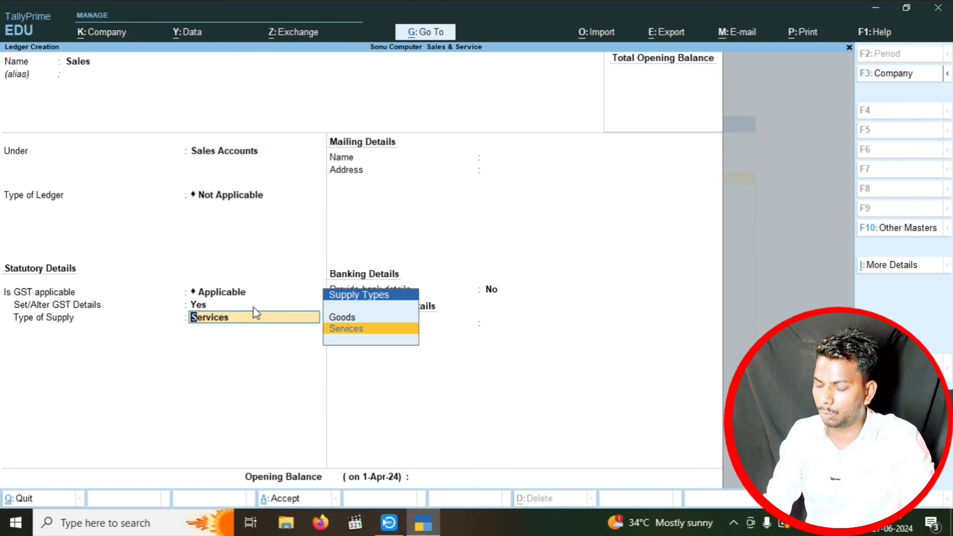
pyautogui.press('Up')
pyautogui.press('Return')
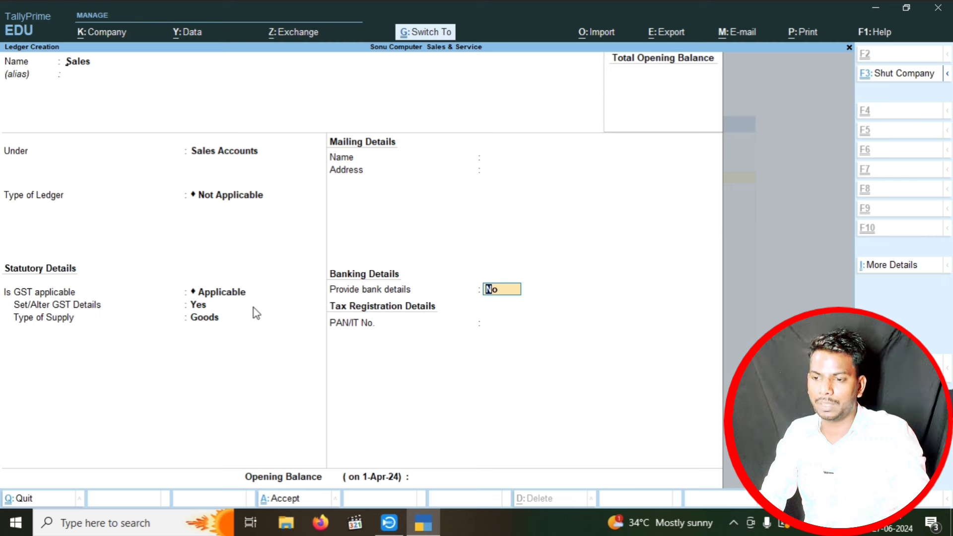
pyautogui.press('Return')
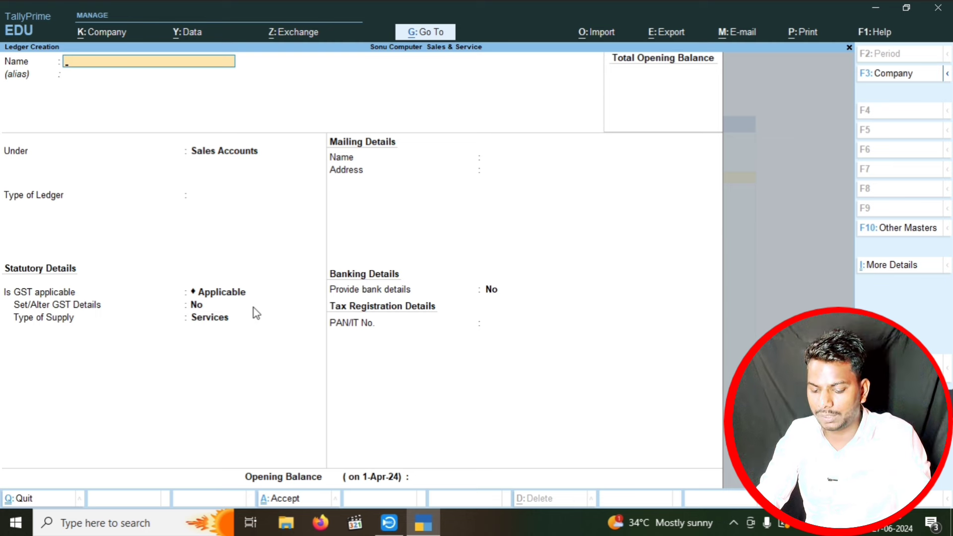
# - Create ledger 'Central Tax (CGST)' under Duties & Taxes, duty type GST, tax type Central Tax
pyautogui.write('St')
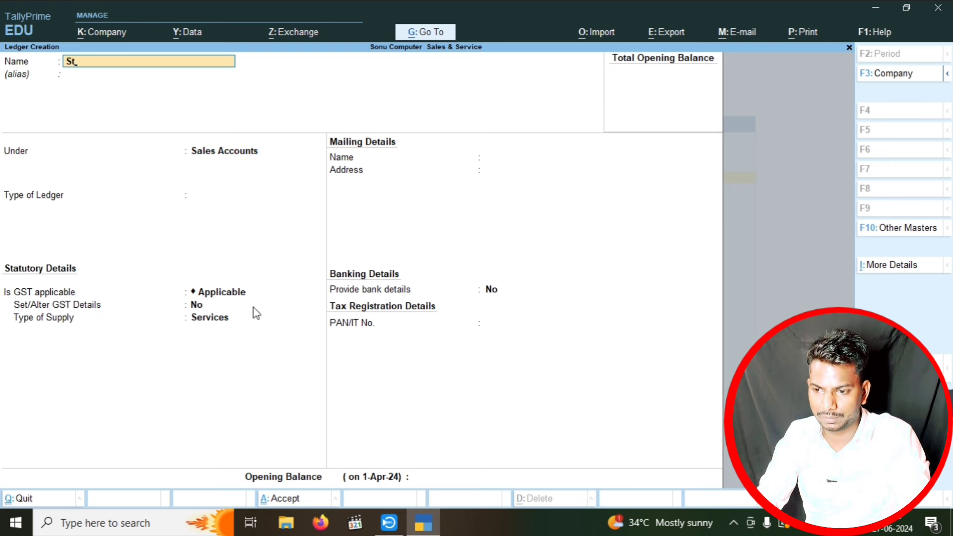
pyautogui.press('BackSpace')
pyautogui.press('BackSpace')
pyautogui.write('Cent')
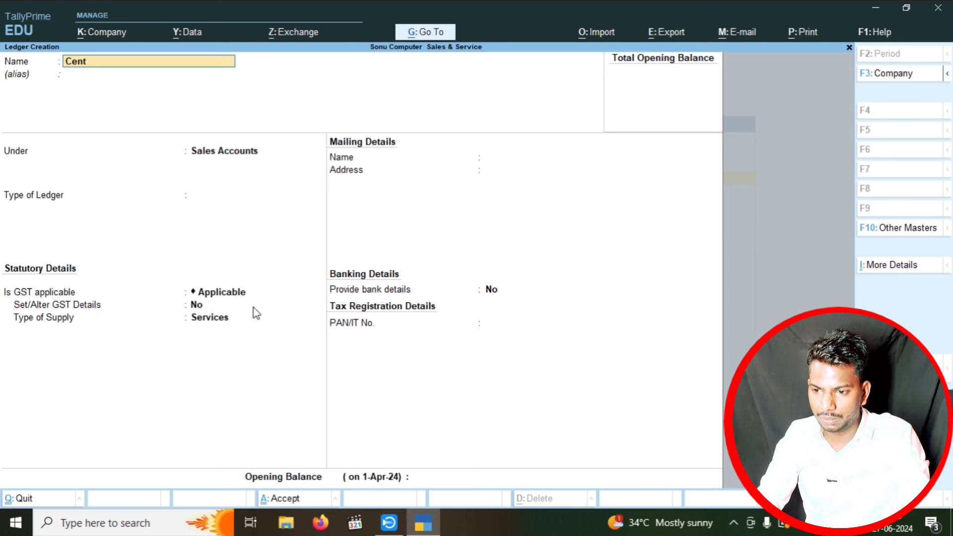
pyautogui.write('ral Tax')
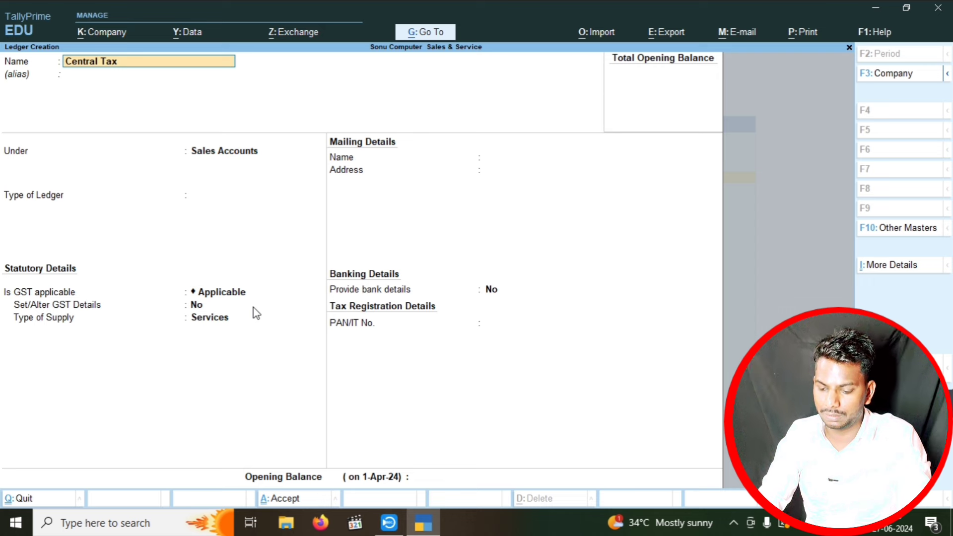
pyautogui.write(' (')
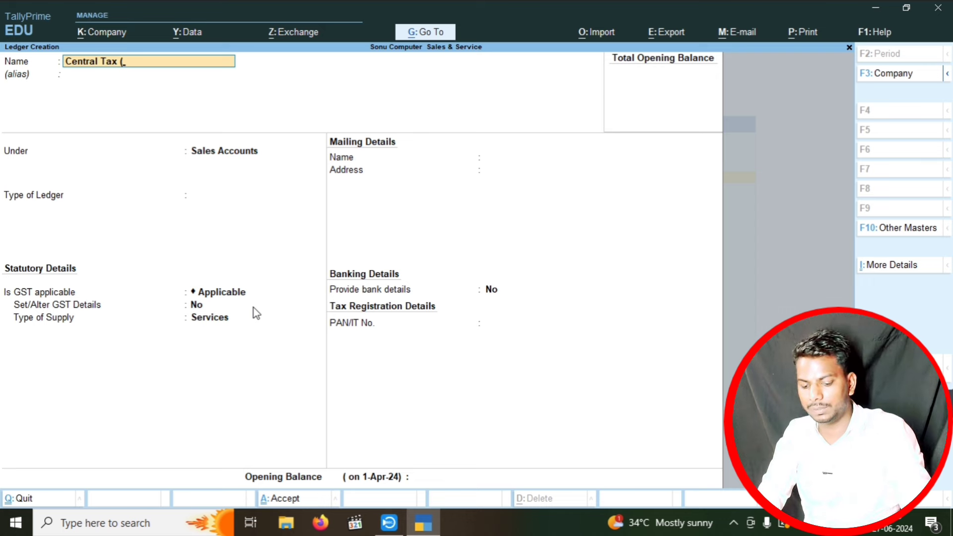
pyautogui.write('CGST')
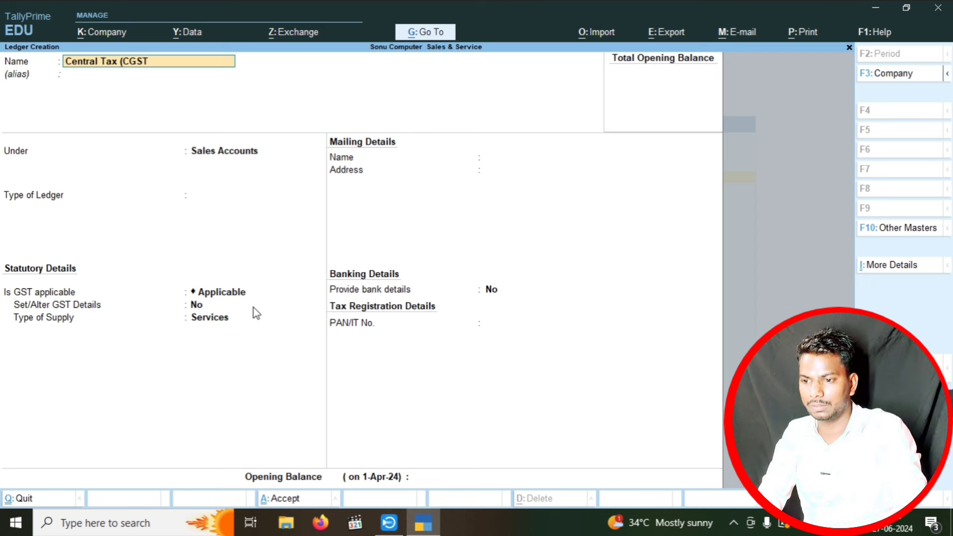
pyautogui.write(')')
pyautogui.press('Return')
pyautogui.press('Return')
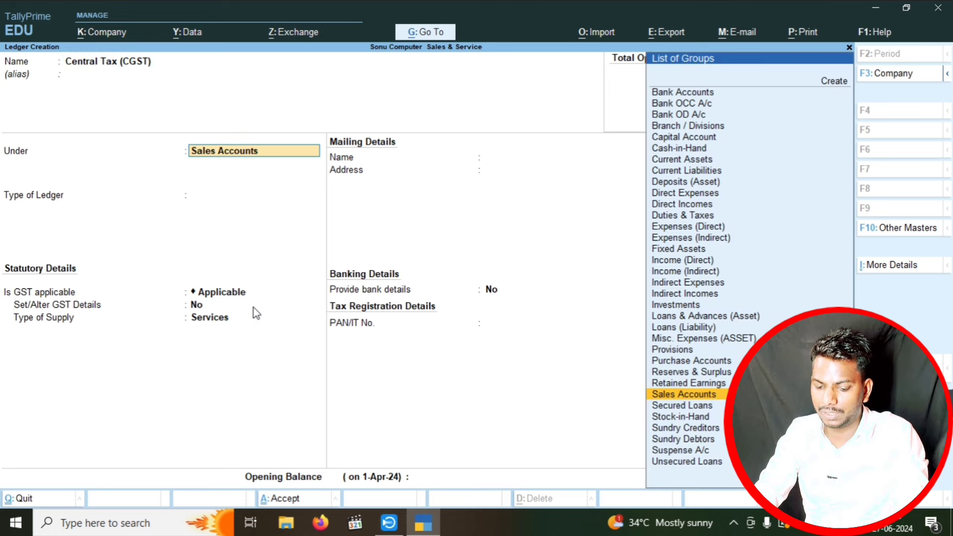
pyautogui.write('Du')
pyautogui.press('Return')
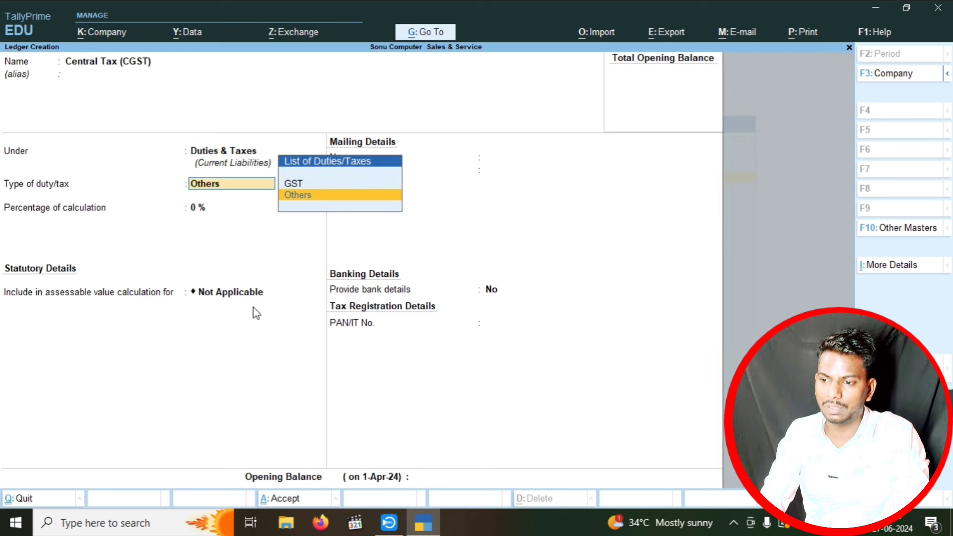
pyautogui.press('Up')
pyautogui.press('Return')
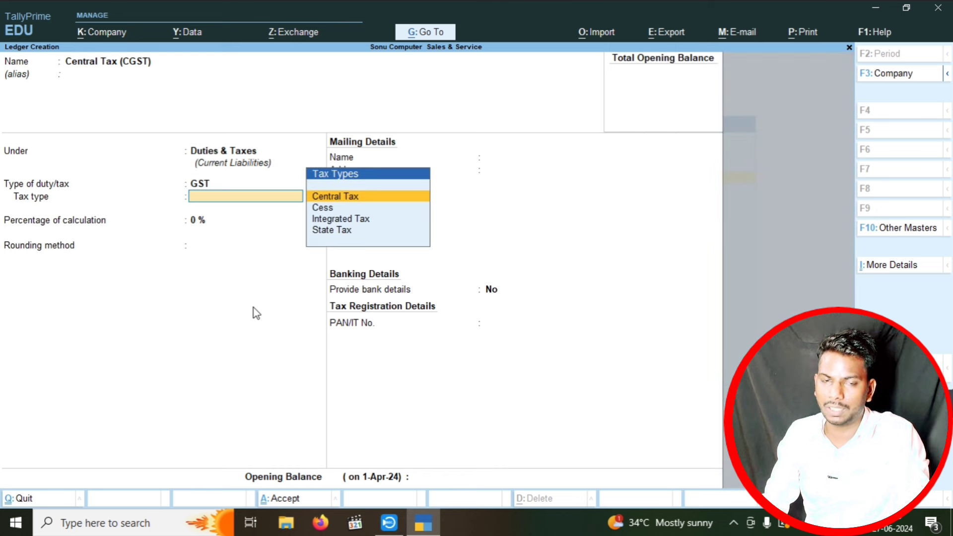
pyautogui.press('Return')
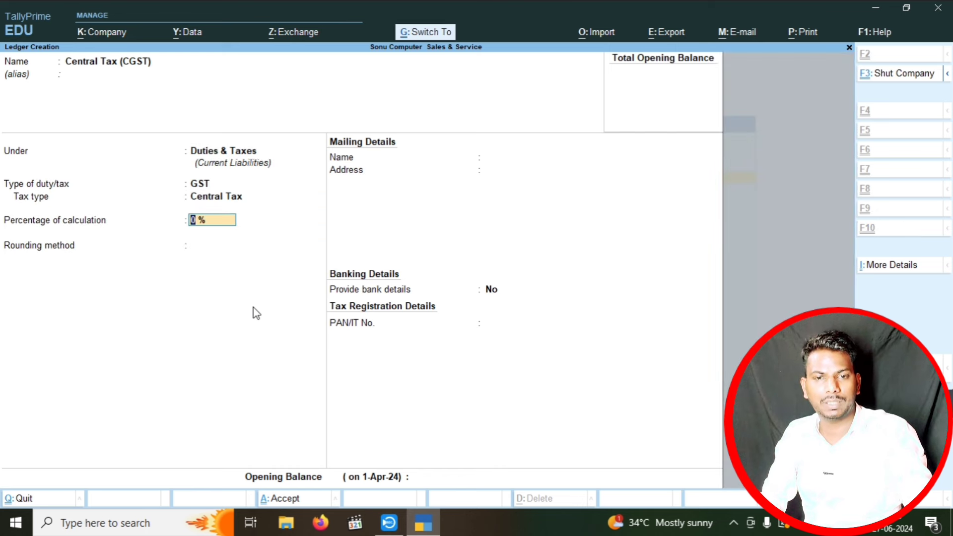
pyautogui.hotkey('ctrl', 'a')
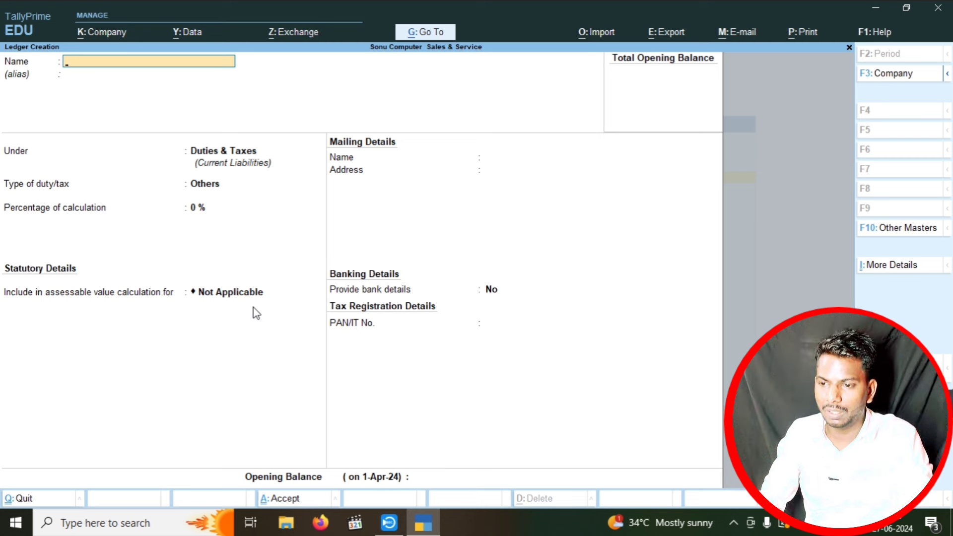
# - Create the State Tax (SGST) ledger under Duties & Taxes as GST State Tax at 9%
pyautogui.write('St')
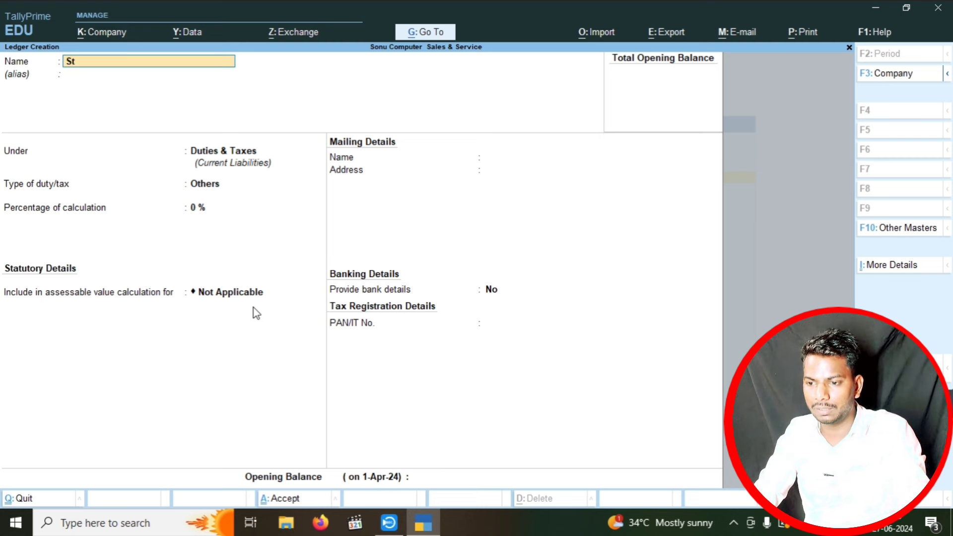
pyautogui.write('ate Tax ')
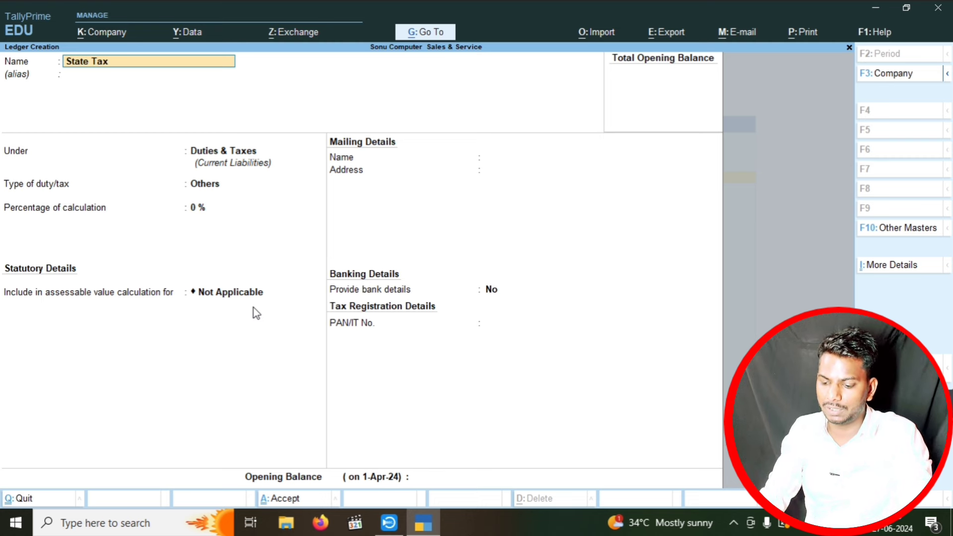
pyautogui.write('(SGS')
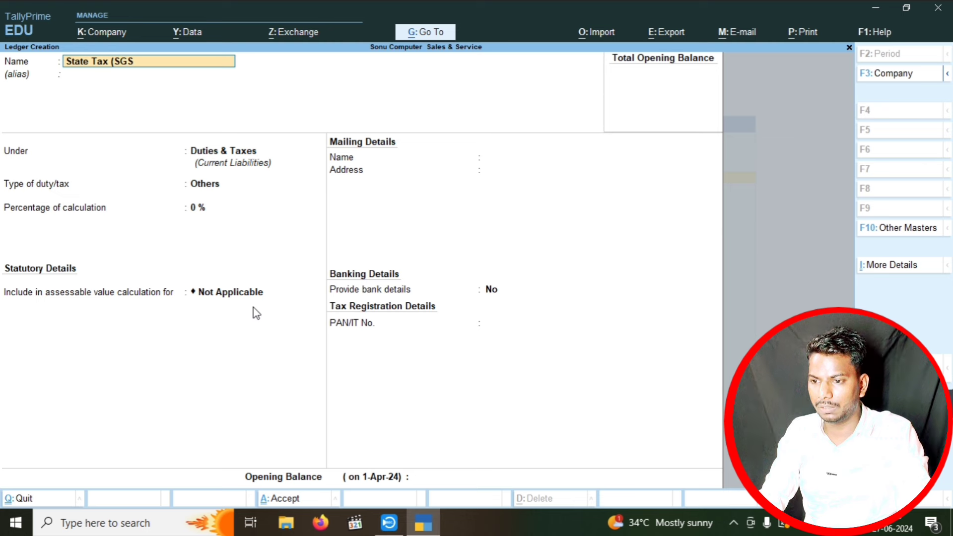
pyautogui.write('T)')
pyautogui.press('Return')
pyautogui.press('Return')
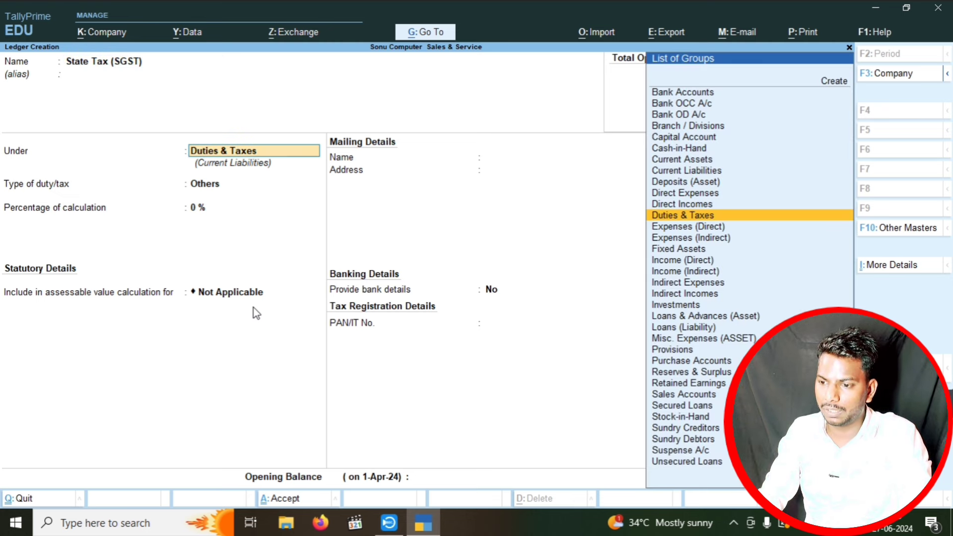
pyautogui.press('Return')
pyautogui.press('Up')
pyautogui.press('Return')
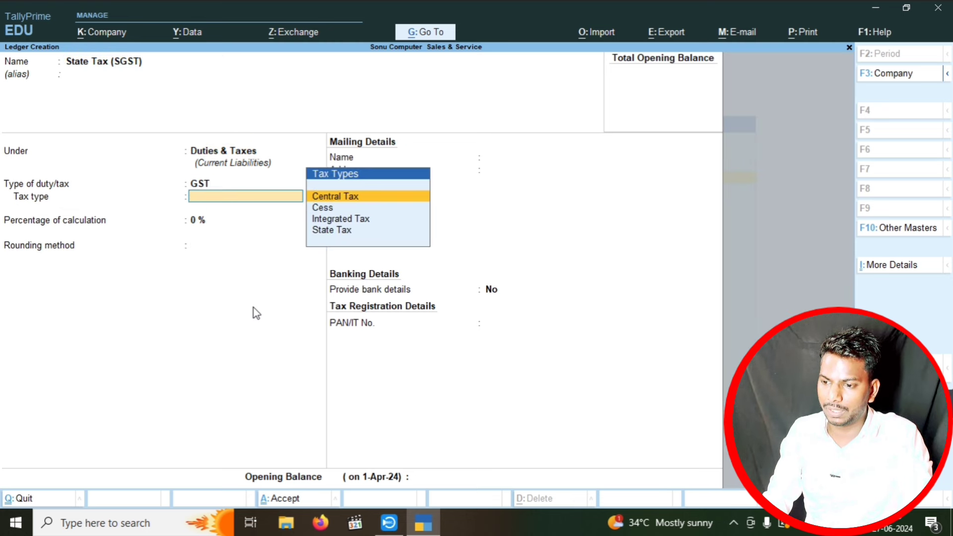
pyautogui.press('Down')
pyautogui.press('Down')
pyautogui.press('Down')
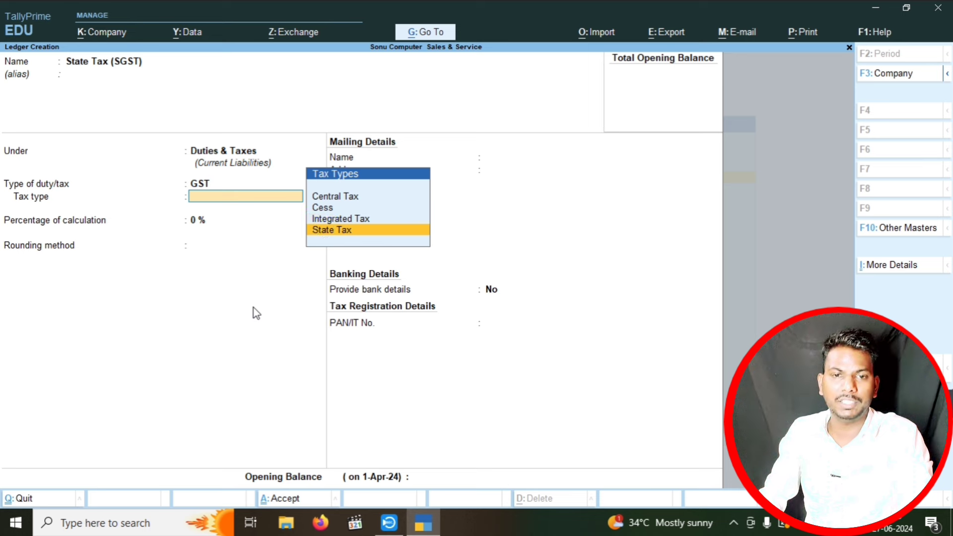
pyautogui.press('Return')
pyautogui.write('9')
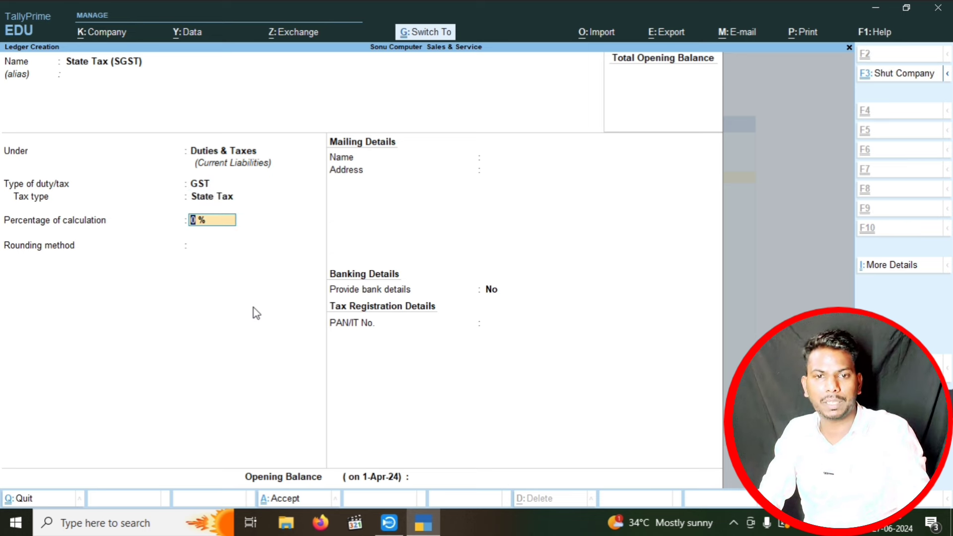
pyautogui.hotkey('ctrl', 'a')
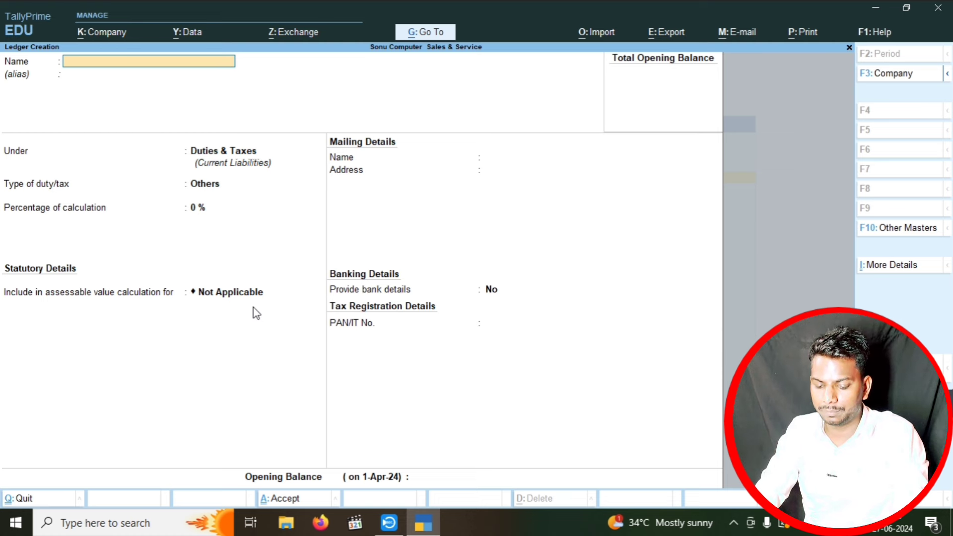
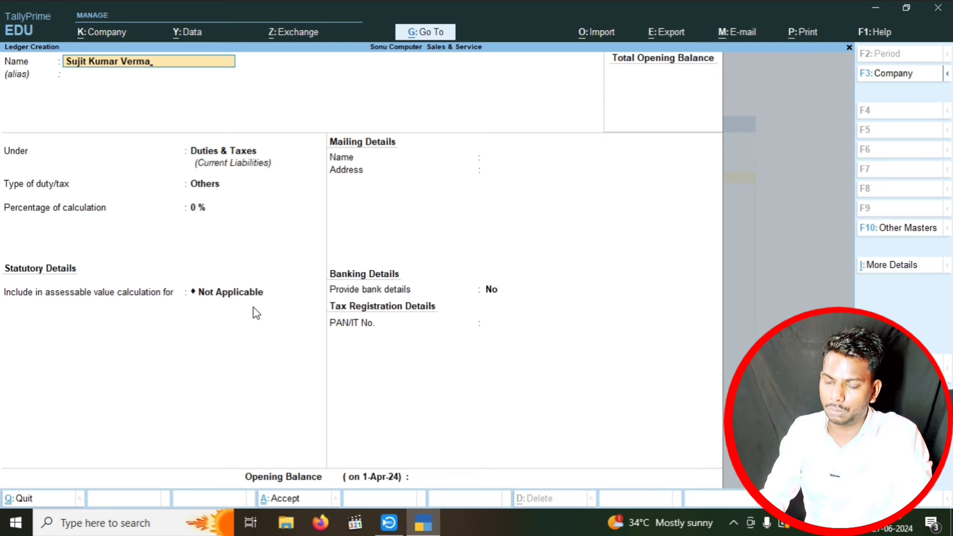
# - Enter the customer's name as a new ledger and place it under Sundry Creditors
pyautogui.press('Return')
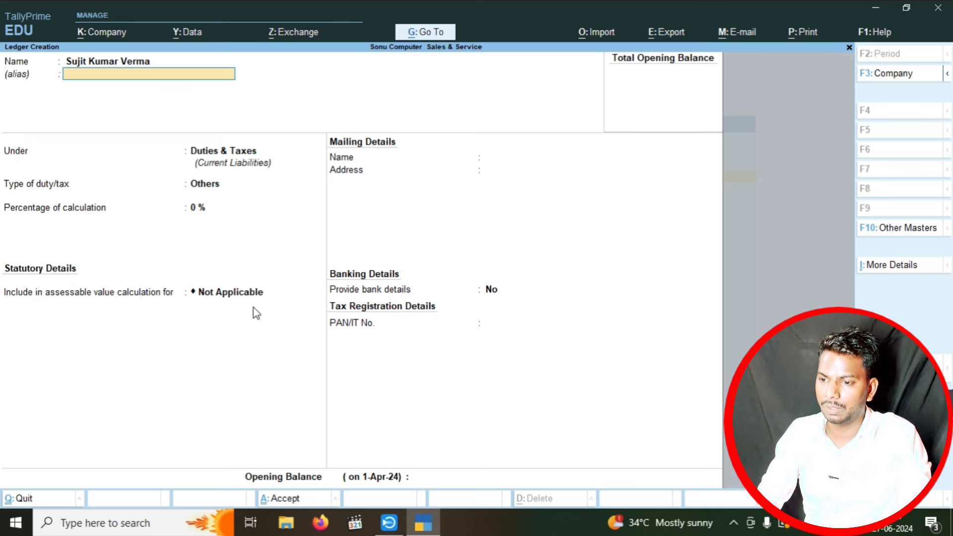
pyautogui.press('Return')
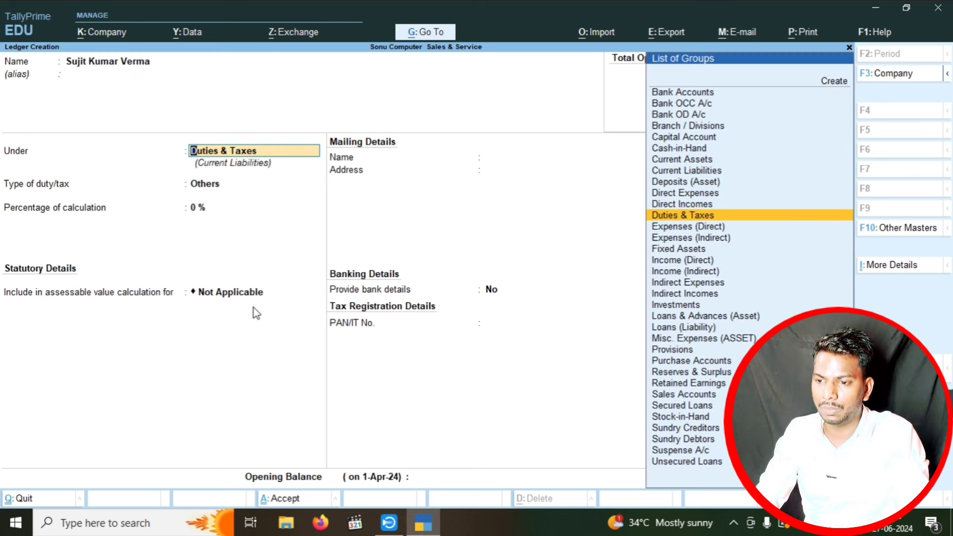
pyautogui.write('su')
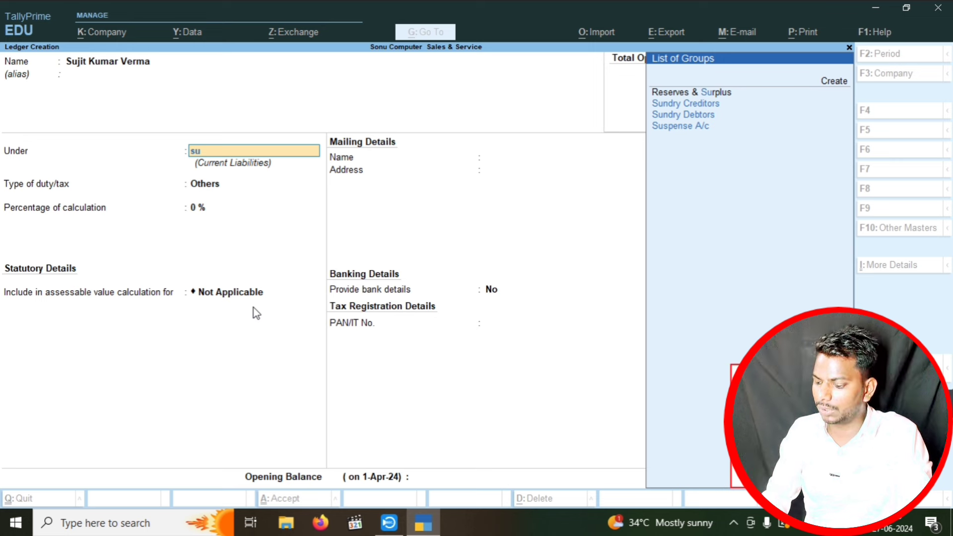
pyautogui.press('Down')
pyautogui.press('Up')
pyautogui.press('Return')
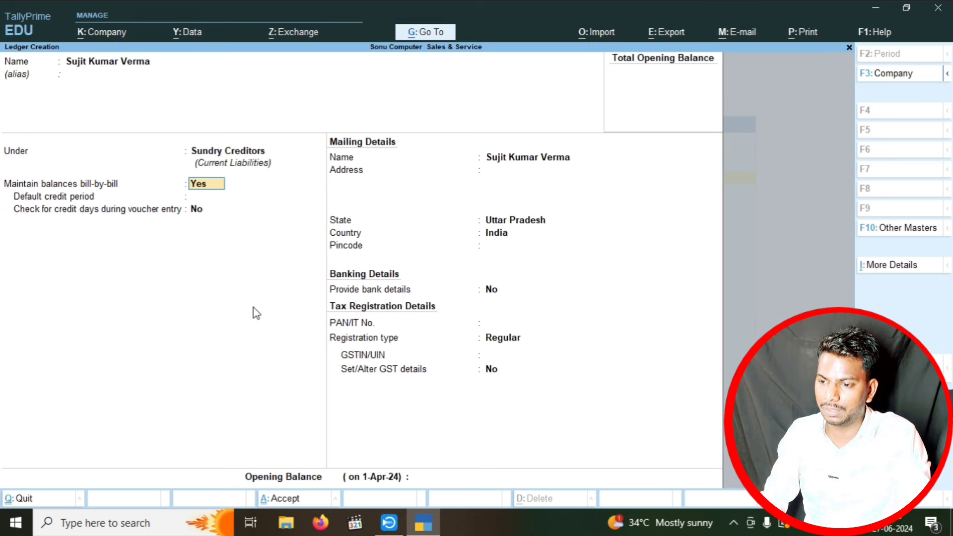
pyautogui.press('Return')
pyautogui.press('Return')
pyautogui.press('Return')
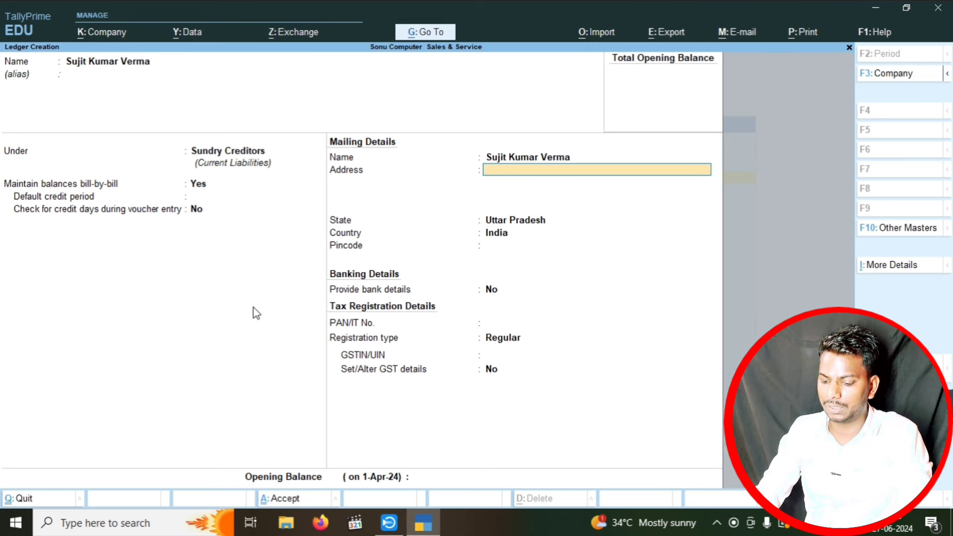
# - Fill in the customer's address, keep Uttar Pradesh as state, enter the pincode, and save
pyautogui.write('Masn')
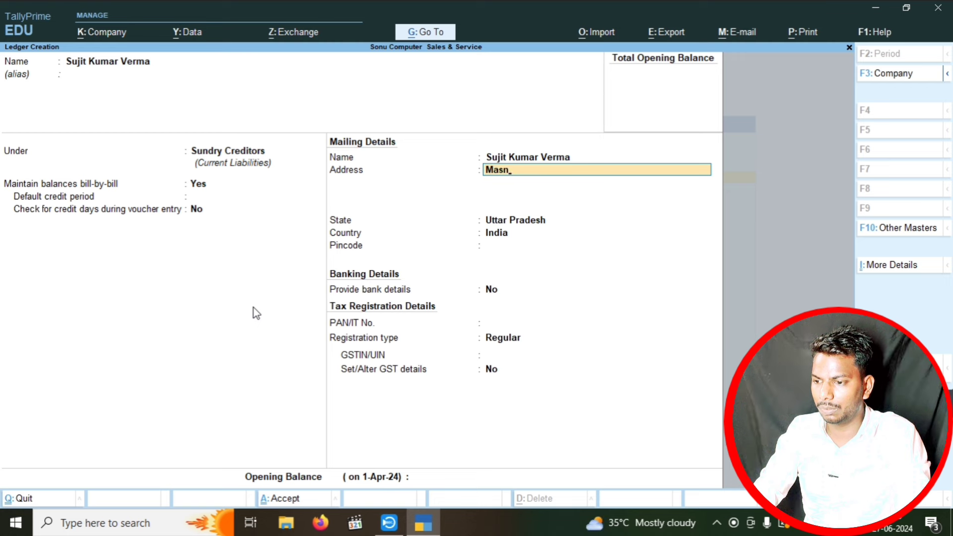
pyautogui.write('u')
pyautogui.press('BackSpace')
pyautogui.press('BackSpace')
pyautogui.press('BackSpace')
pyautogui.write('ns')
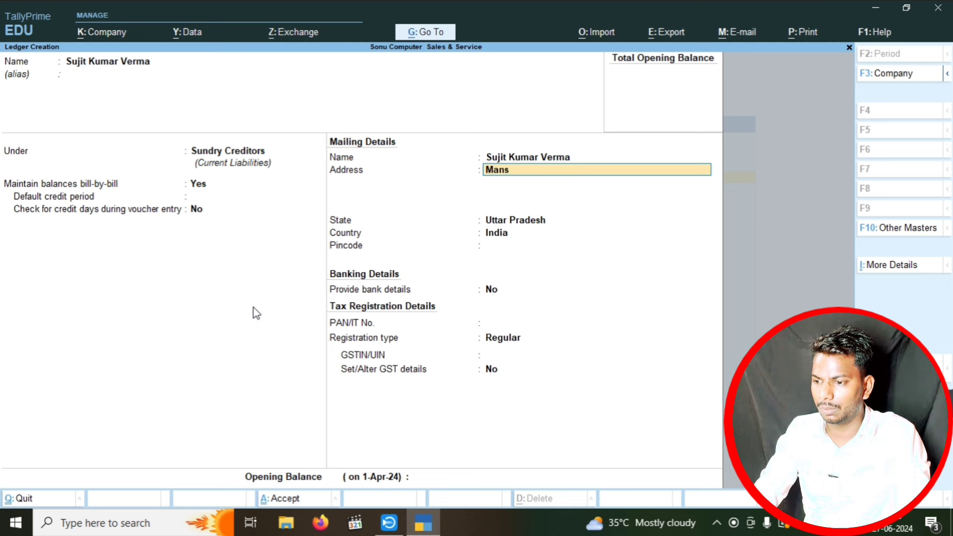
pyautogui.write('urpur')
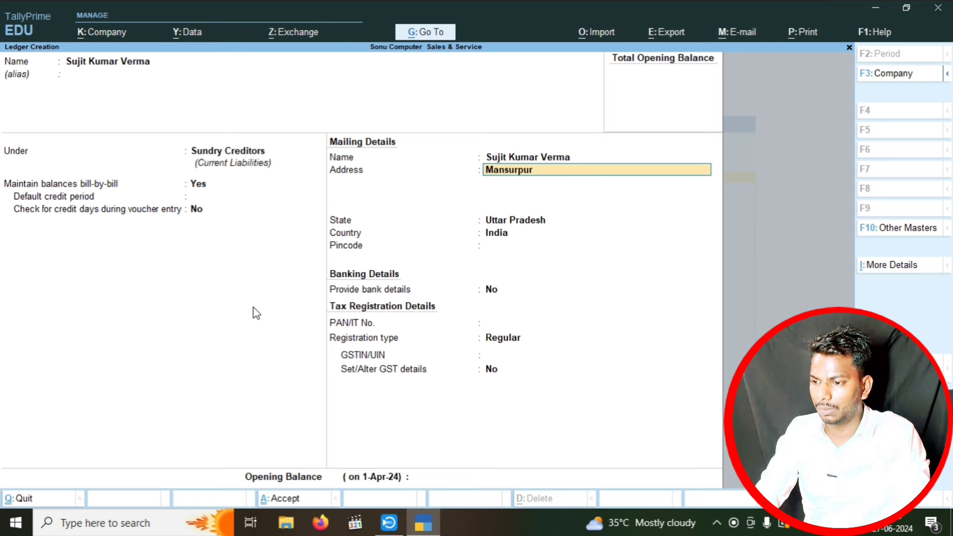
pyautogui.write(' Bahariya Pra')
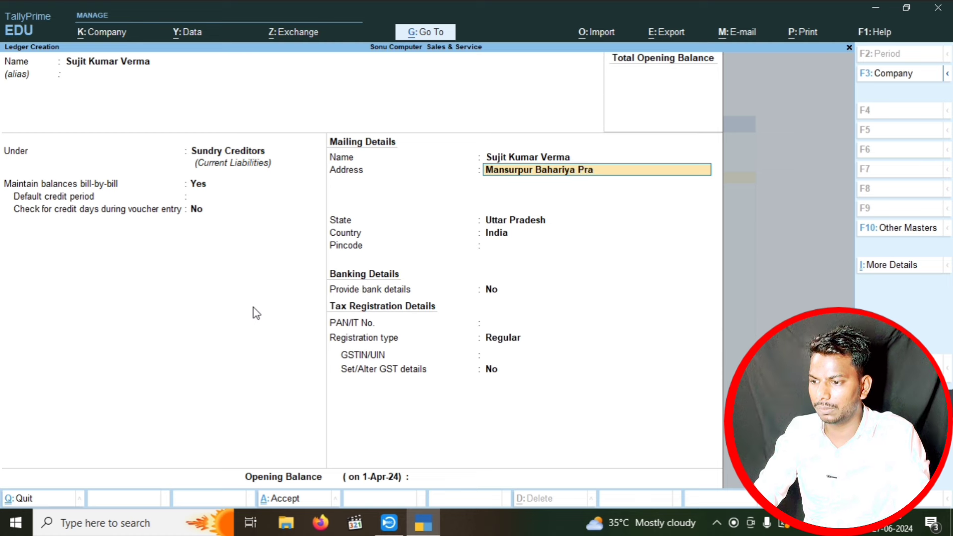
pyautogui.write('yagraj')
pyautogui.press('Return')
pyautogui.press('Return')
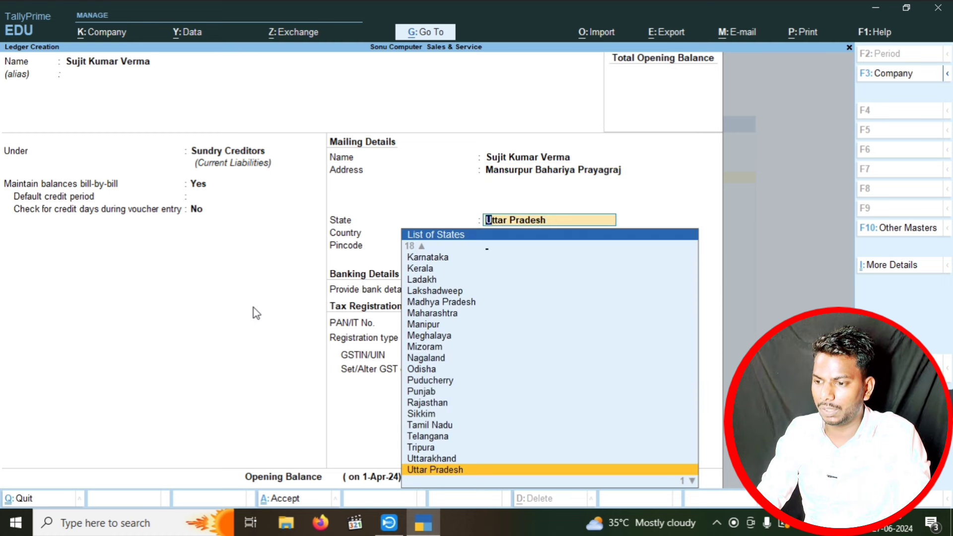
pyautogui.press('Return')
pyautogui.write('212109')
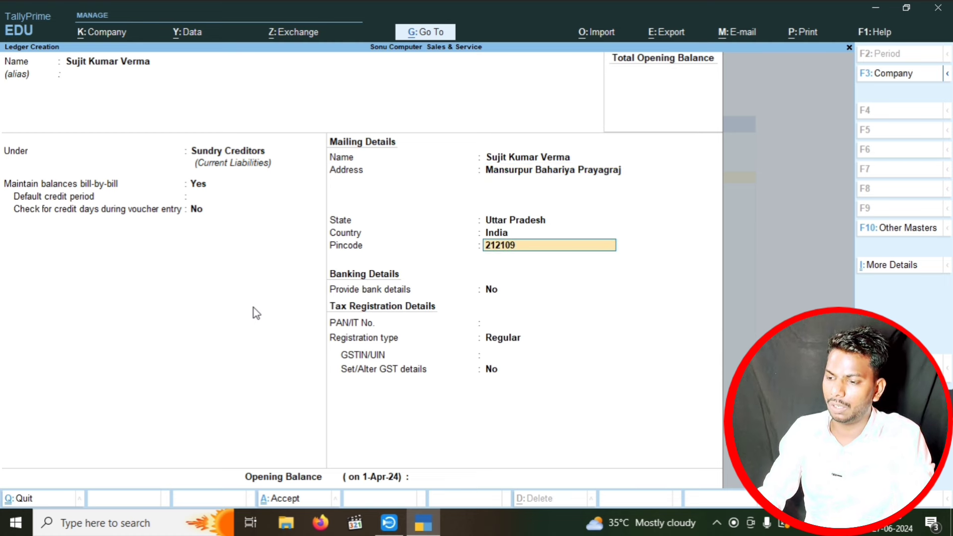
pyautogui.press('Return')
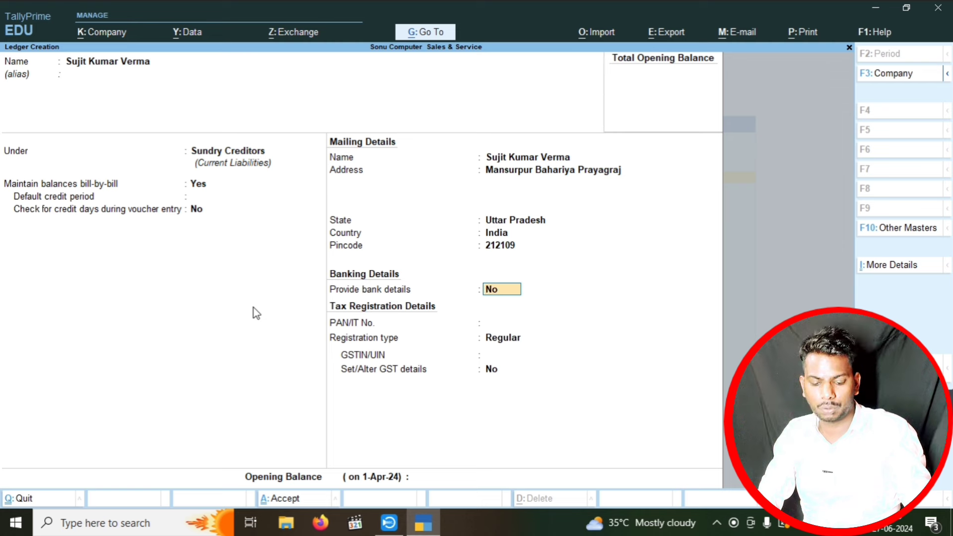
pyautogui.hotkey('ctrl', 'a')
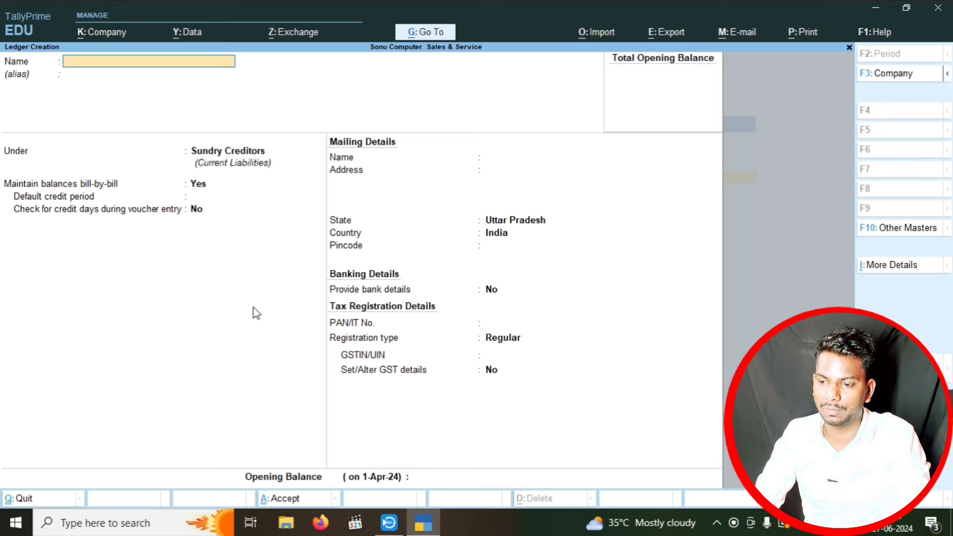
# - Create a stock category named Computer under Primary
pyautogui.press('Escape')
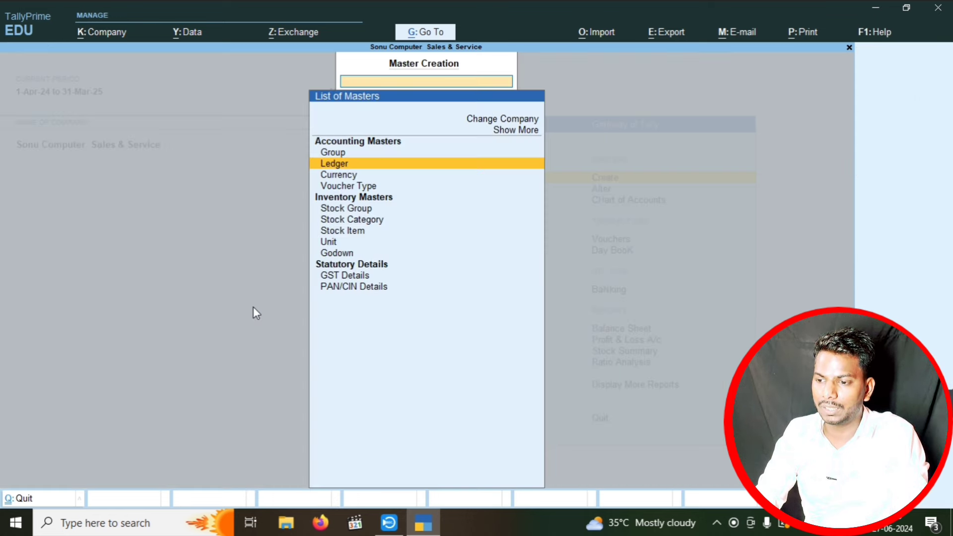
pyautogui.press('Down')
pyautogui.press('Down')
pyautogui.press('Down')
pyautogui.press('Down')
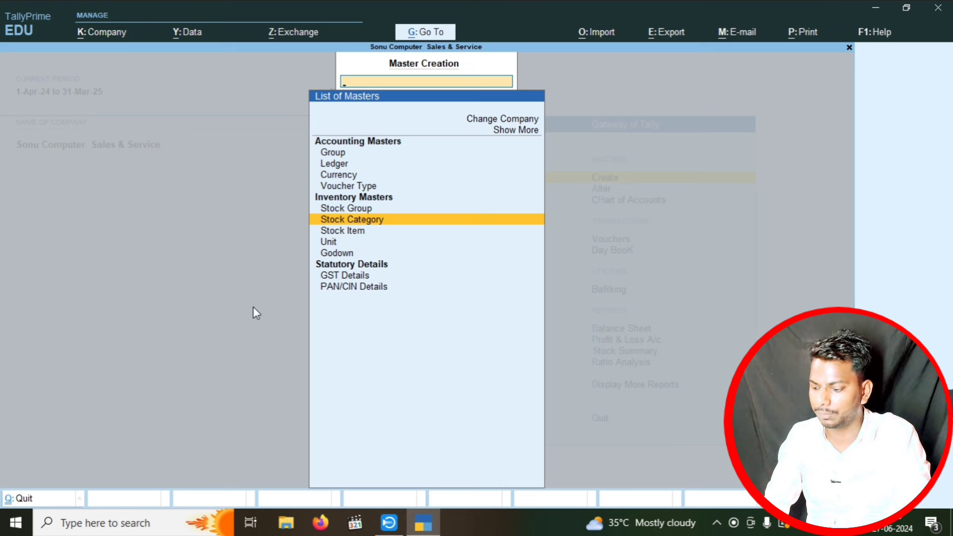
pyautogui.press('Return')
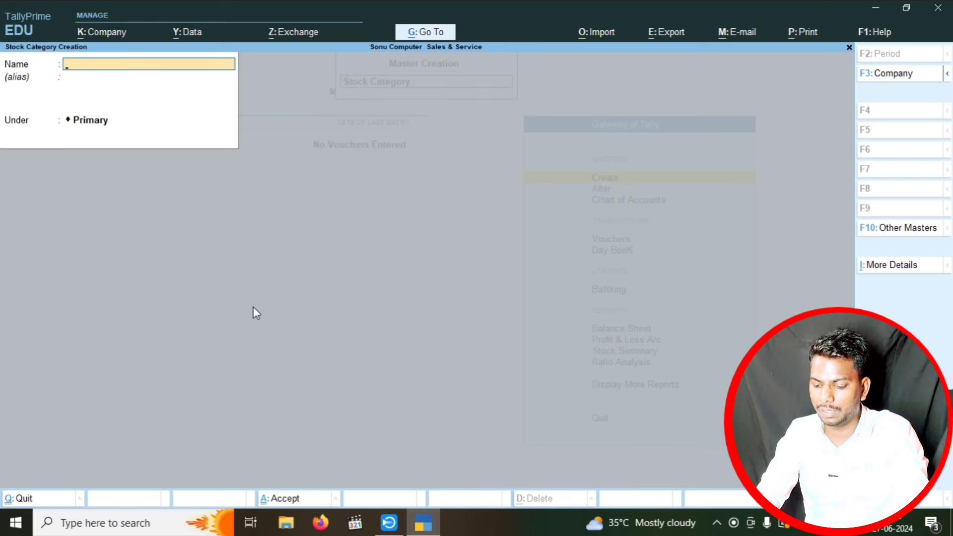
pyautogui.write('Computer')
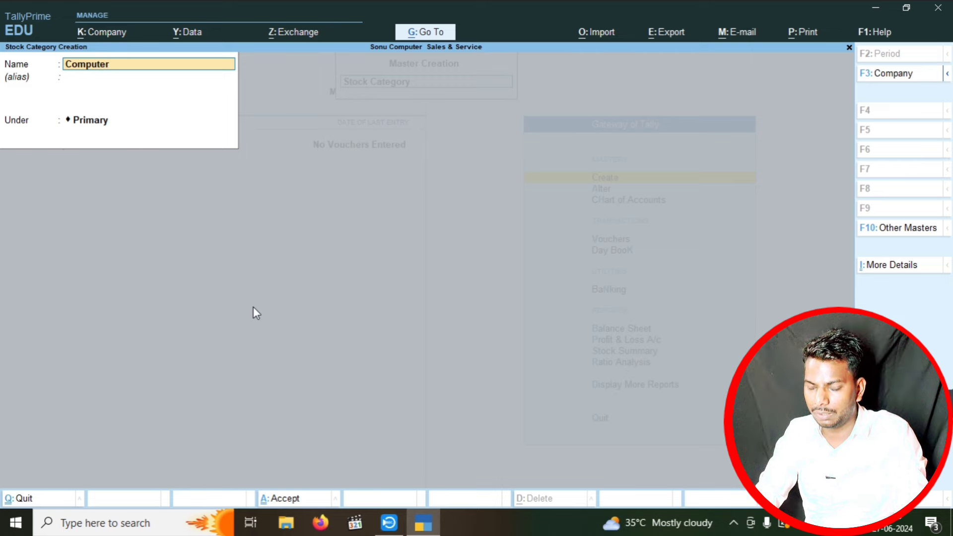
pyautogui.hotkey('ctrl', 'BackSpace')
# - Quit the stock category form and select Unit in the List of Masters
pyautogui.press('Escape')
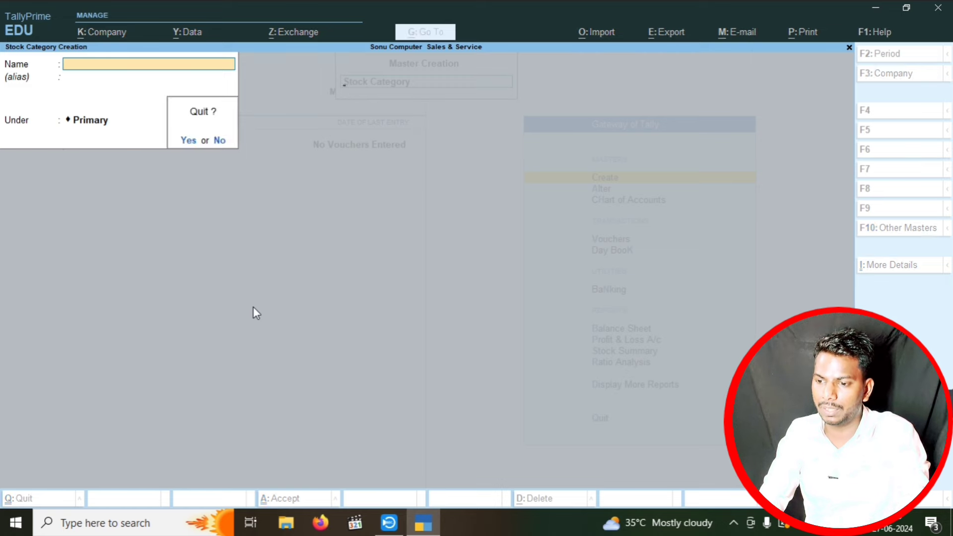
pyautogui.press('Return')
pyautogui.press('Down')
# - Create the simple unit pcs with quantity code PCS-PIECES
pyautogui.press('Return')
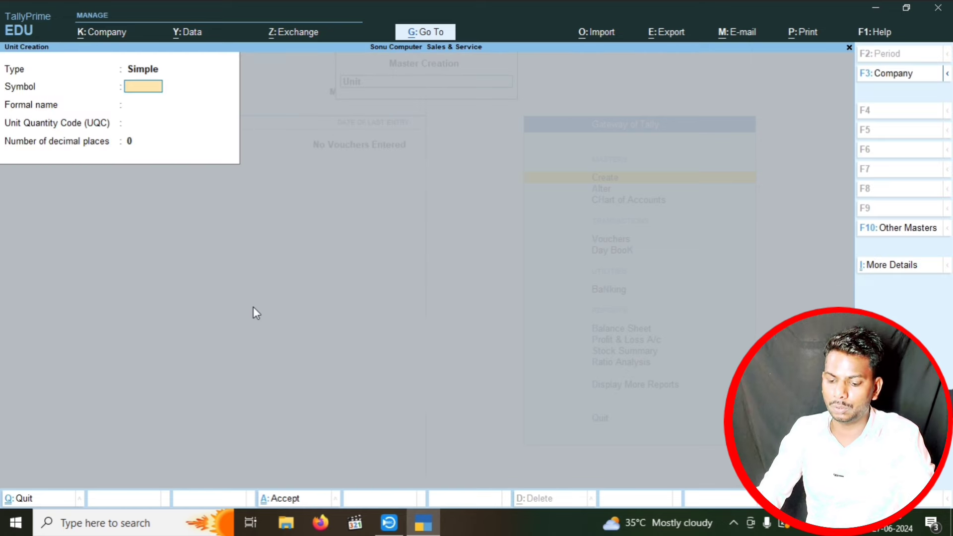
pyautogui.write('pcs')
pyautogui.press('Return')
pyautogui.press('Return')
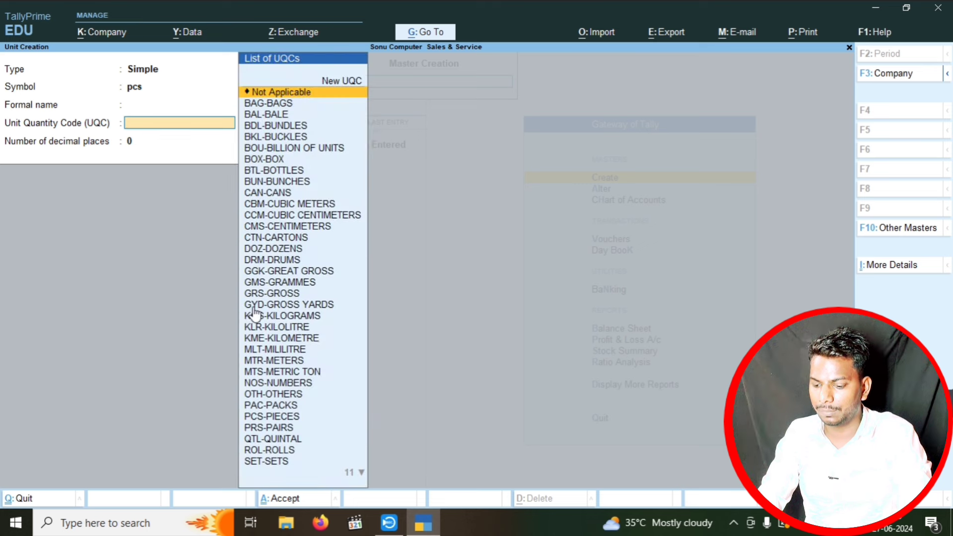
pyautogui.write('pcs')
pyautogui.press('Return')
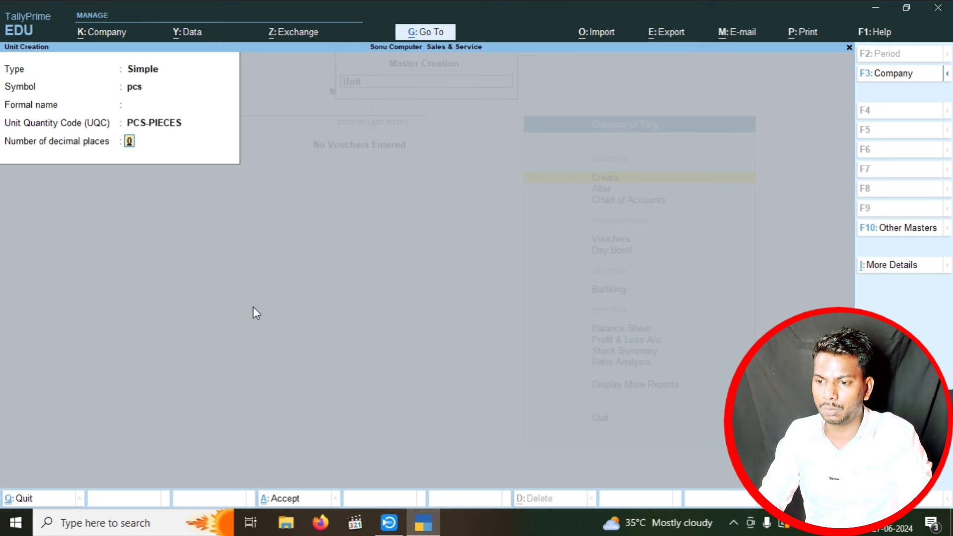
pyautogui.press('Return')
pyautogui.press('Return')
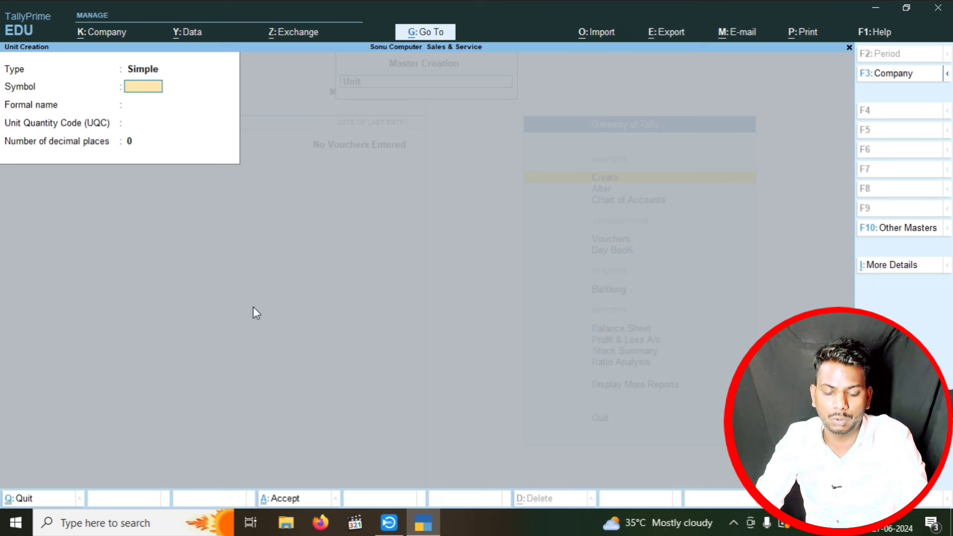
# - Close the unit form and start a new stock item
pyautogui.press('Escape')
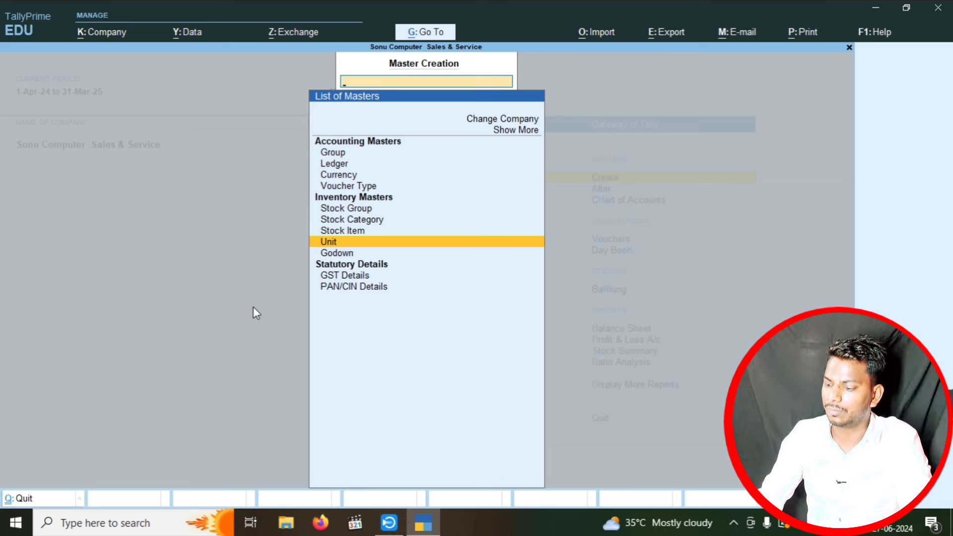
pyautogui.press('Up')
pyautogui.press('Up')
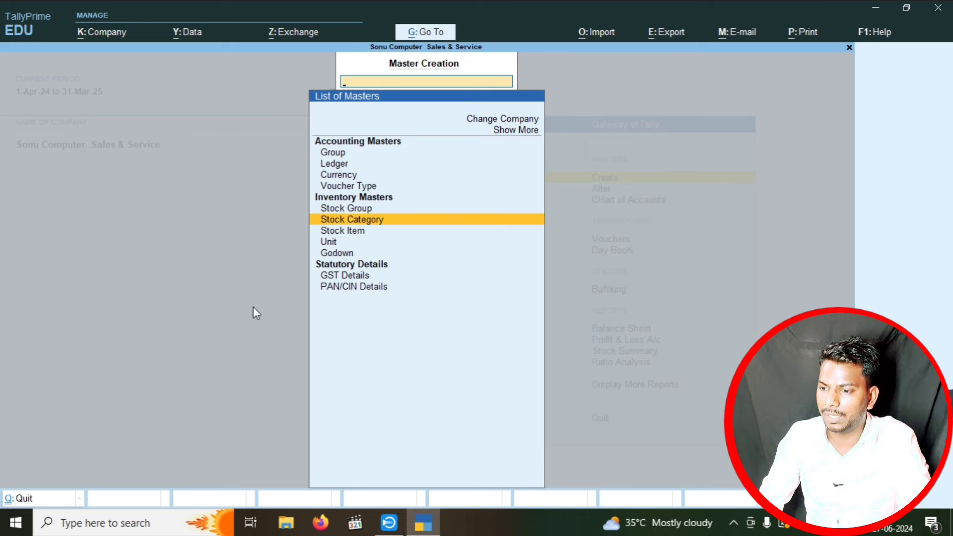
pyautogui.press('Down')
pyautogui.press('Return')
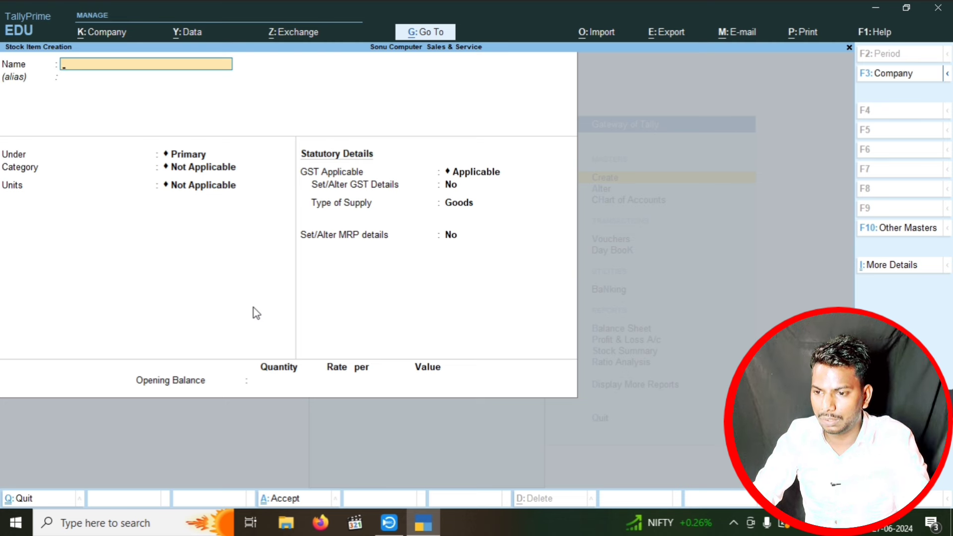
# - Name the stock item Mouse, in category Computer with unit pcs and standard rates on
pyautogui.write('Mouse')
pyautogui.press('Return')
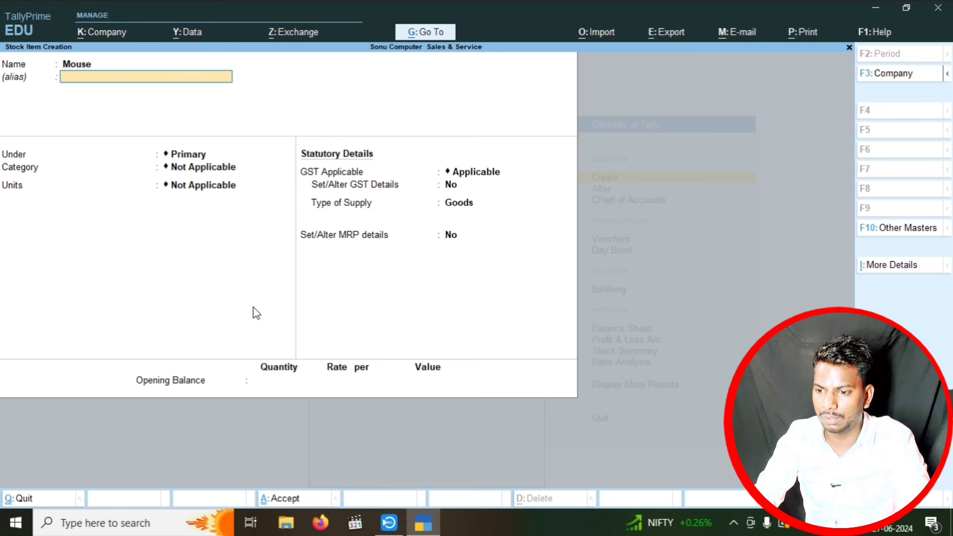
pyautogui.press('Return')
pyautogui.press('Return')
pyautogui.press('Down')
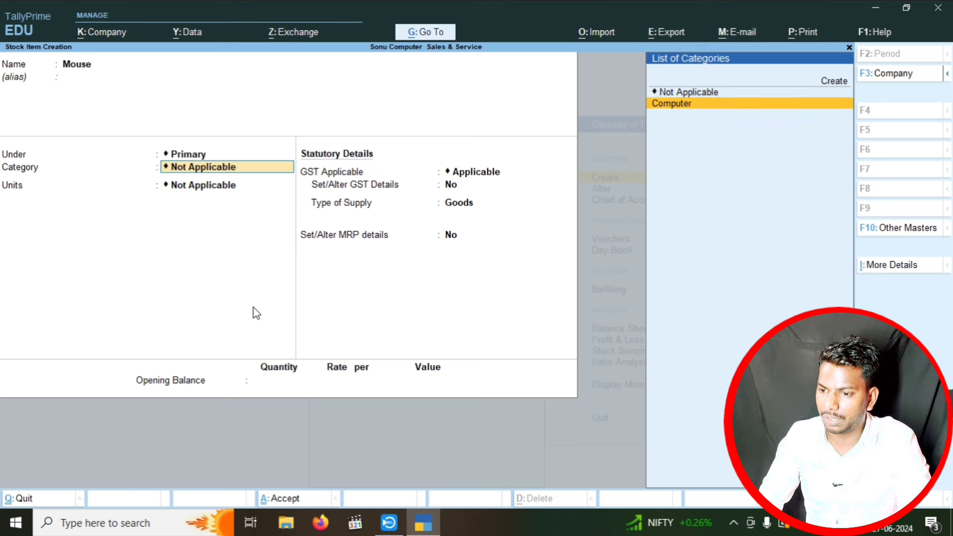
pyautogui.press('Return')
pyautogui.press('Down')
pyautogui.press('Return')
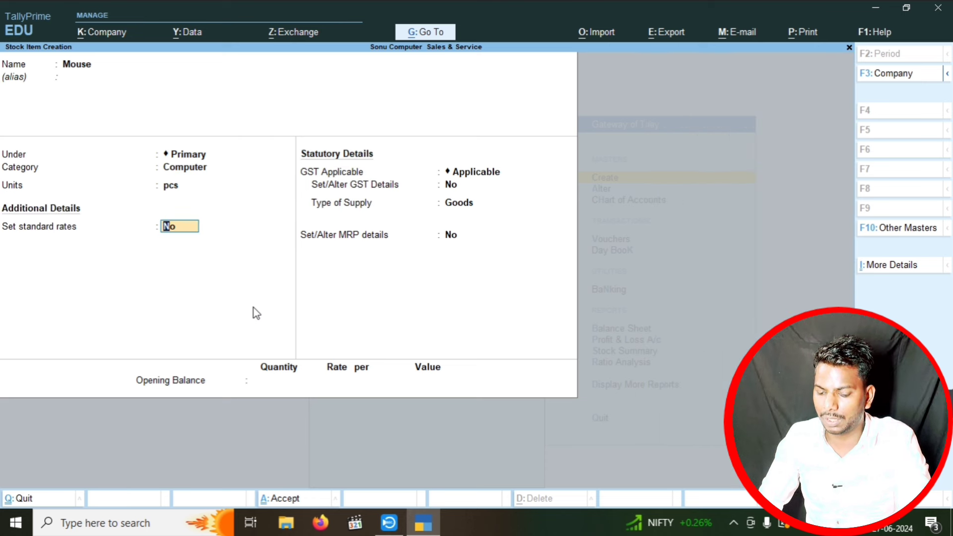
pyautogui.write('y')
pyautogui.press('Return')
pyautogui.press('Return')
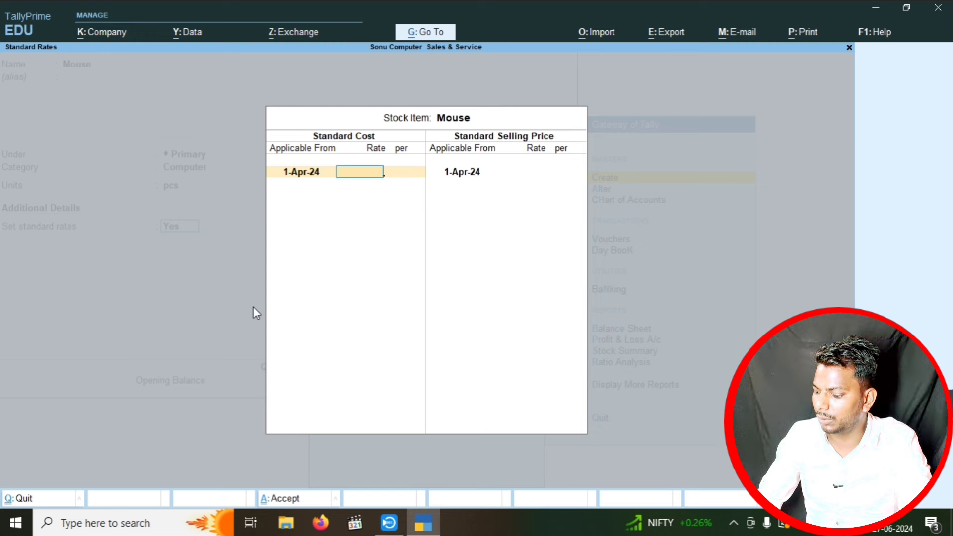
# - Give Mouse a standard cost of 200 and selling price of 250 per pcs, enabling GST details
pyautogui.write('200')
pyautogui.press('Return')
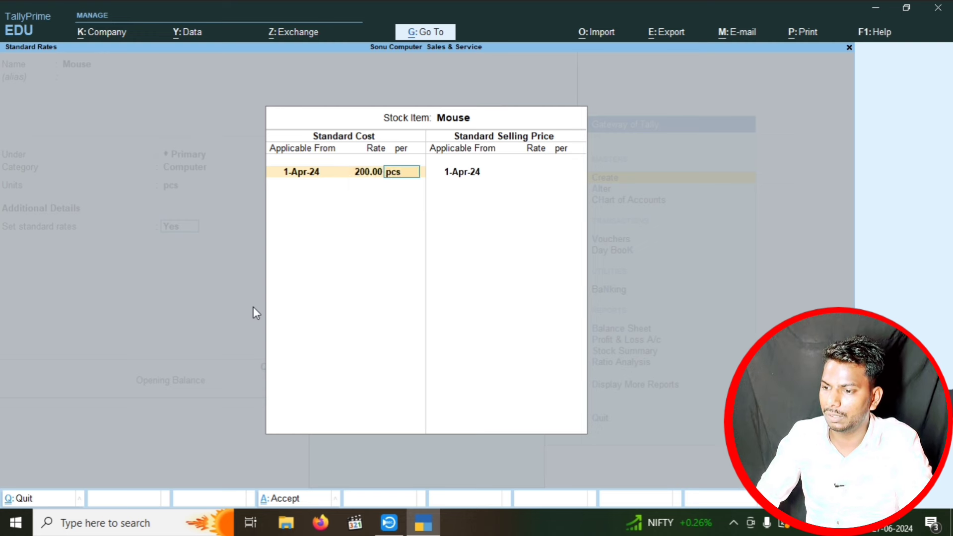
pyautogui.press('Return')
pyautogui.press('Return')
pyautogui.press('Return')
pyautogui.write('250')
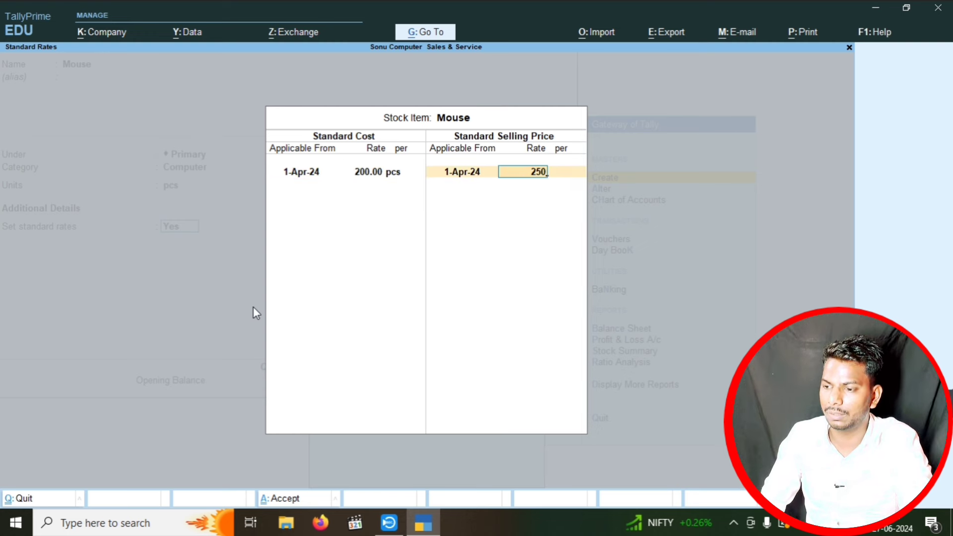
pyautogui.press('Return')
pyautogui.press('Return')
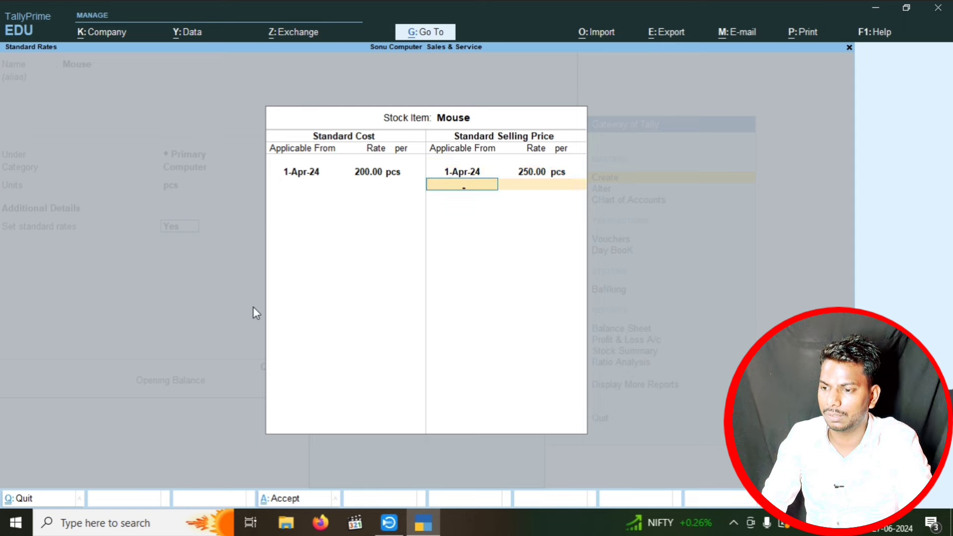
pyautogui.press('Return')
pyautogui.press('Return')
pyautogui.write('y')
pyautogui.press('Return')
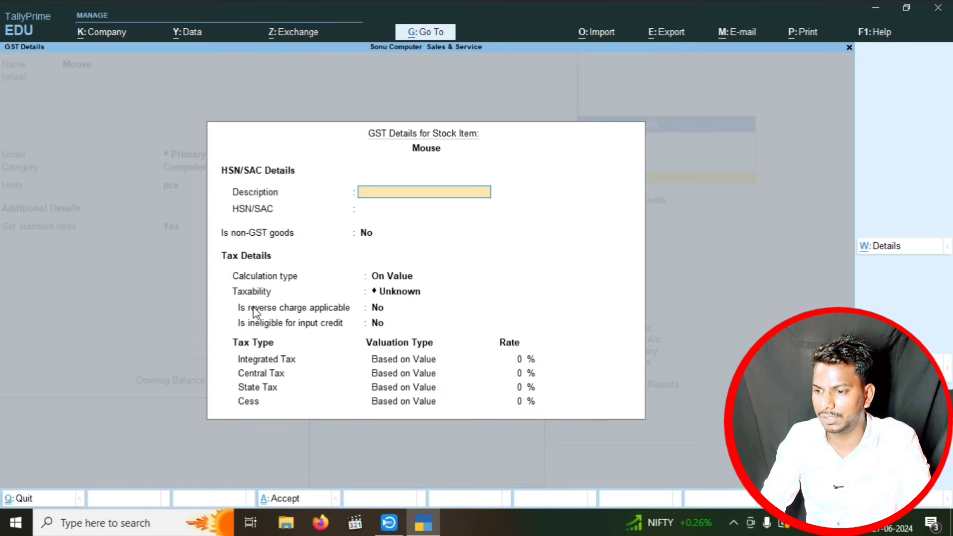
# - Set Mouse's GST details: HSN 1254, Taxable, 18% integrated tax
pyautogui.write('1254')
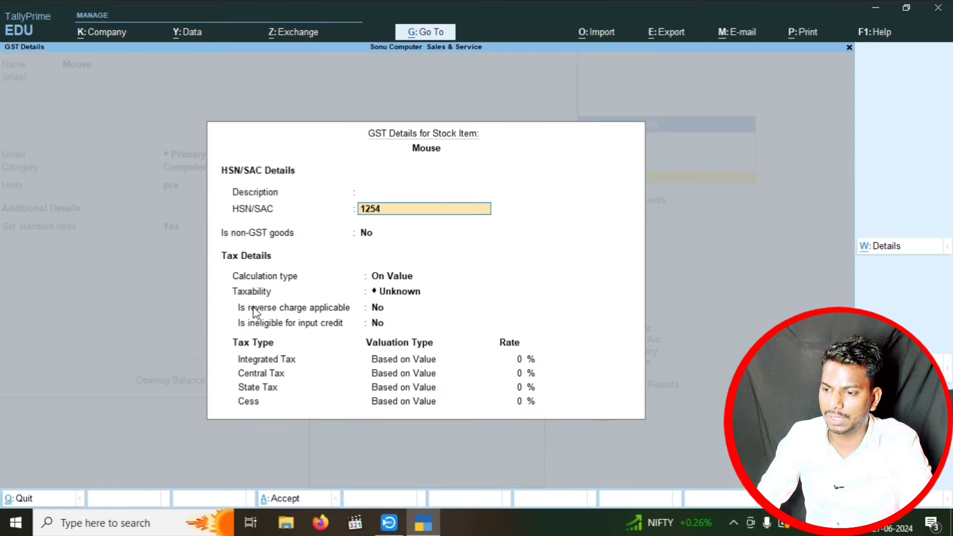
pyautogui.press('Return')
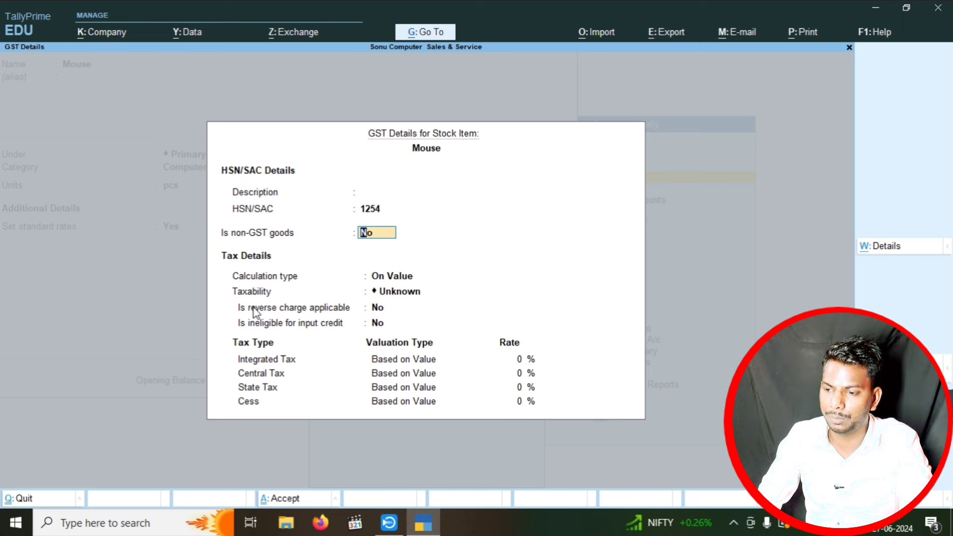
pyautogui.press('Return')
pyautogui.press('Return')
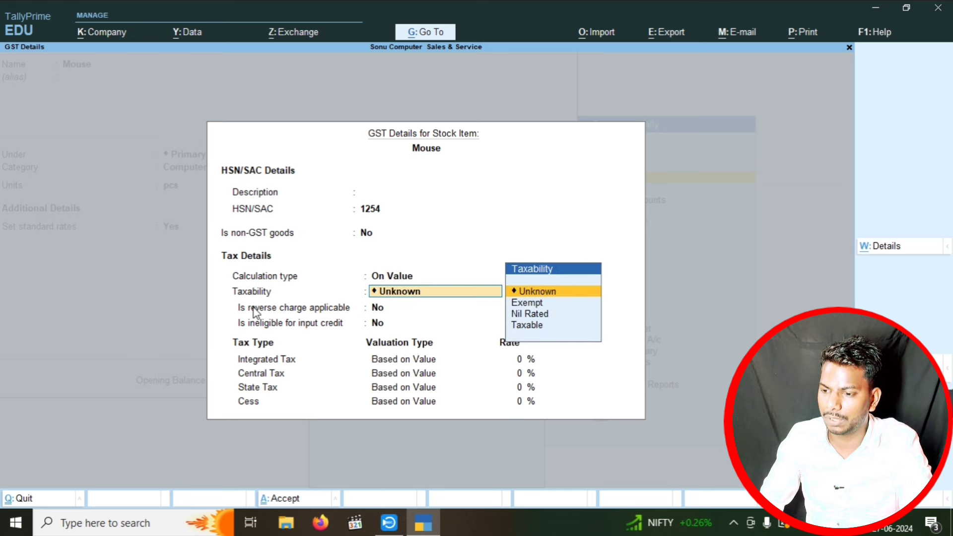
pyautogui.press('Down')
pyautogui.press('Down')
pyautogui.press('Down')
pyautogui.press('Return')
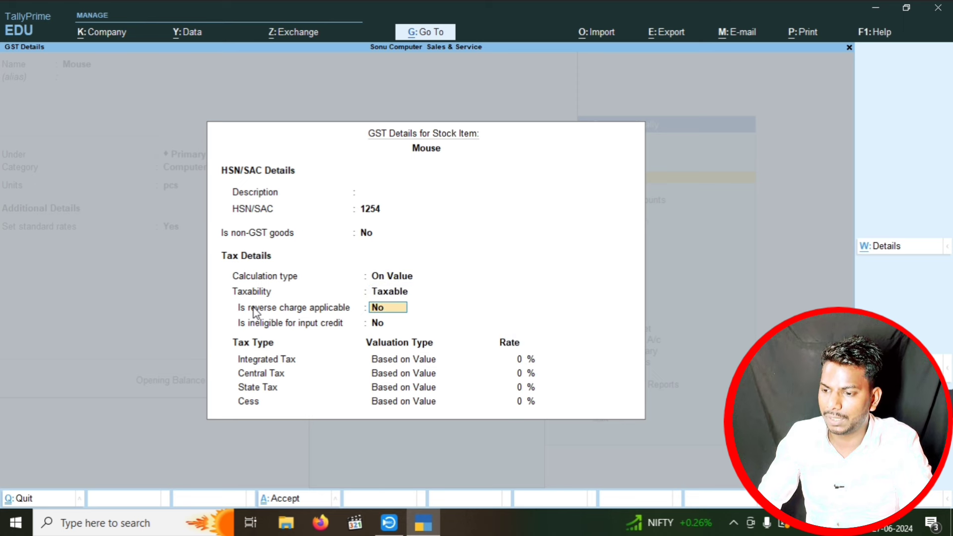
pyautogui.press('Return')
pyautogui.press('Return')
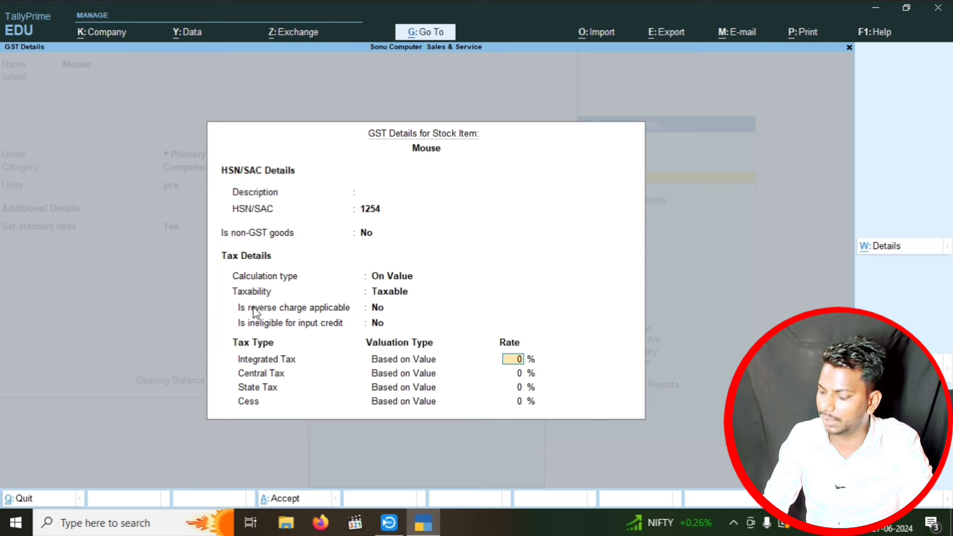
pyautogui.write('18')
pyautogui.press('Return')
pyautogui.press('Return')
pyautogui.press('Return')
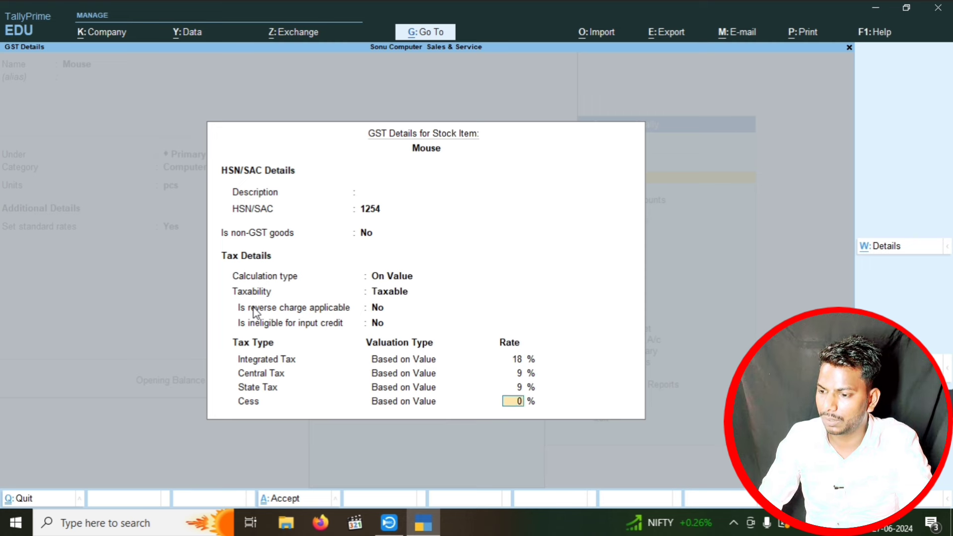
pyautogui.press('Return')
# - Enable MRP details for Mouse with an MRP of 300 per pcs
pyautogui.press('Return')
pyautogui.write('y')
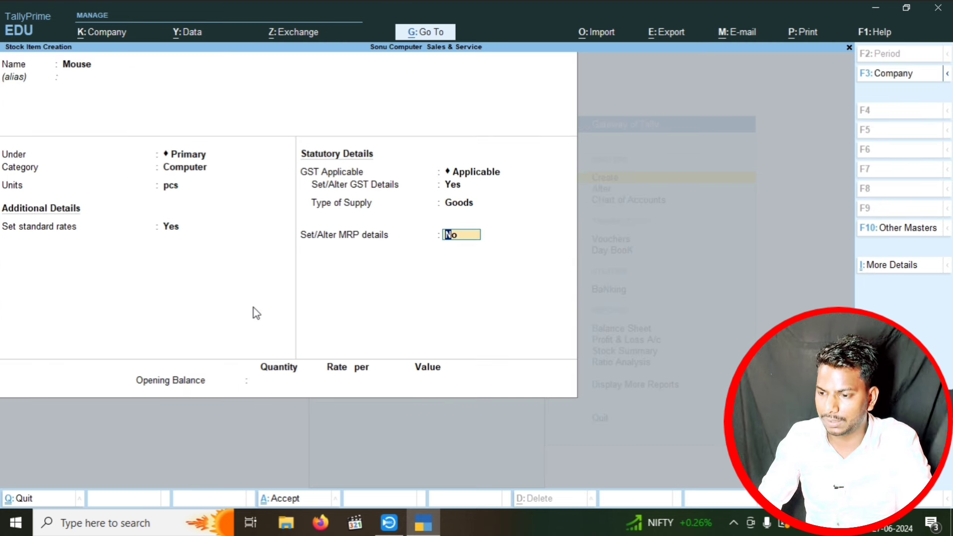
pyautogui.press('Return')
pyautogui.write('y')
pyautogui.press('Return')
pyautogui.write('y')
pyautogui.press('Return')
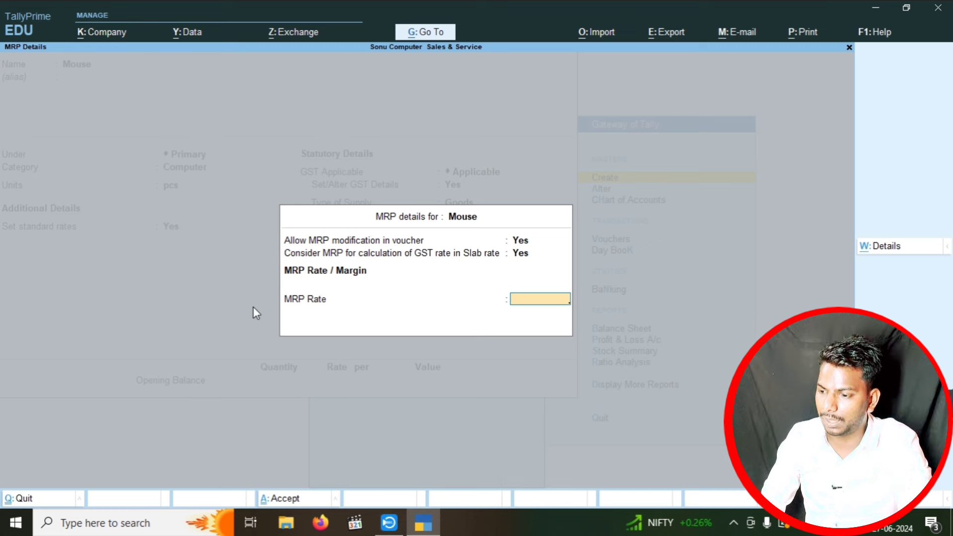
pyautogui.write('300')
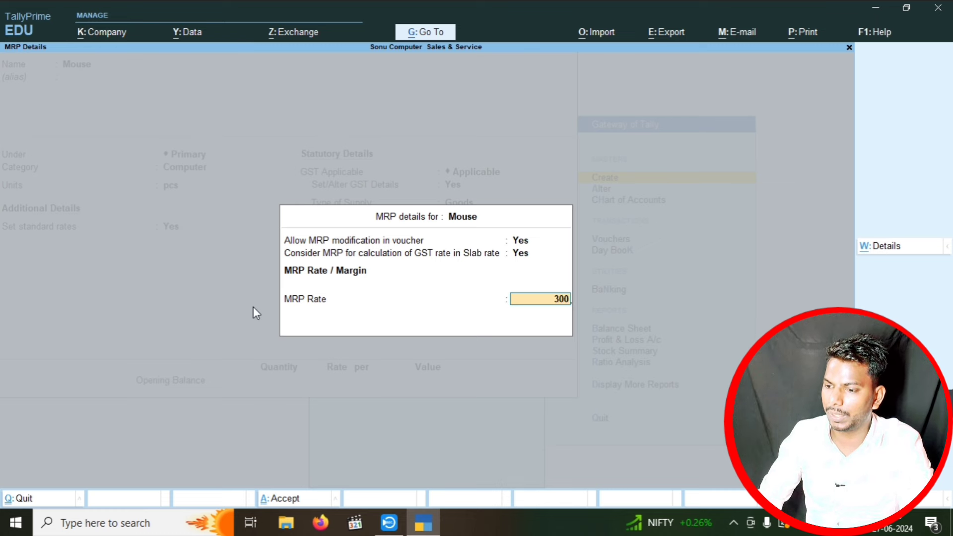
pyautogui.press('Return')
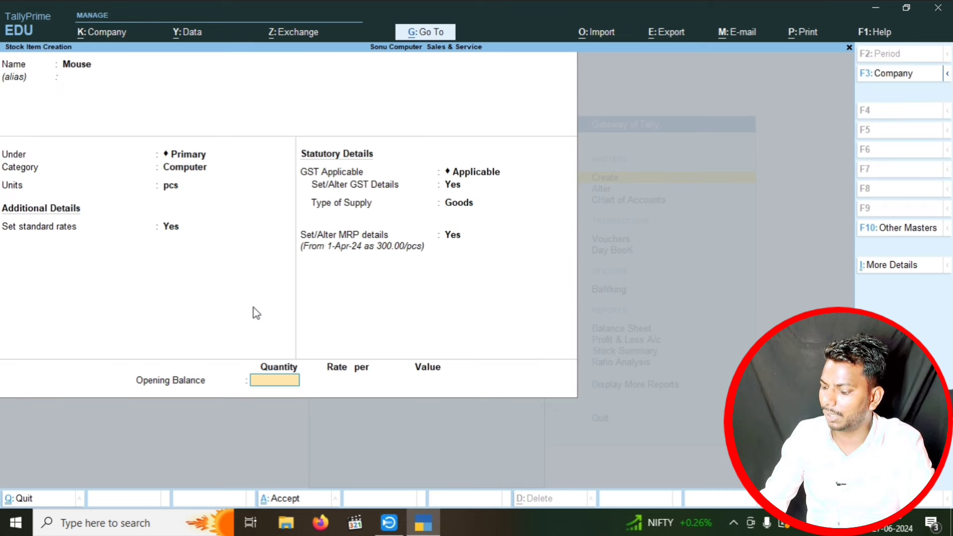
# - Enter an opening balance of 200 pcs at 250, worth 50,000.00
pyautogui.write('20')
pyautogui.press('Return')
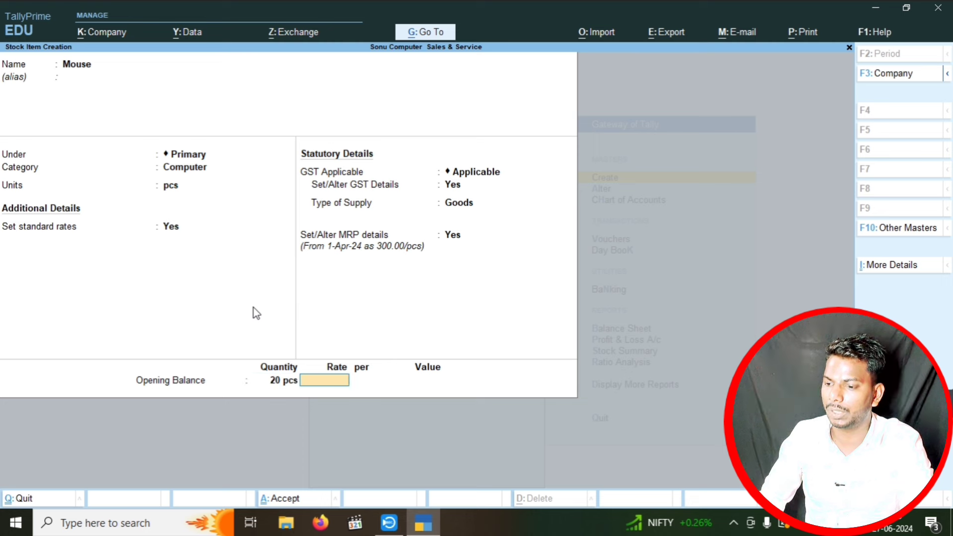
pyautogui.write('250')
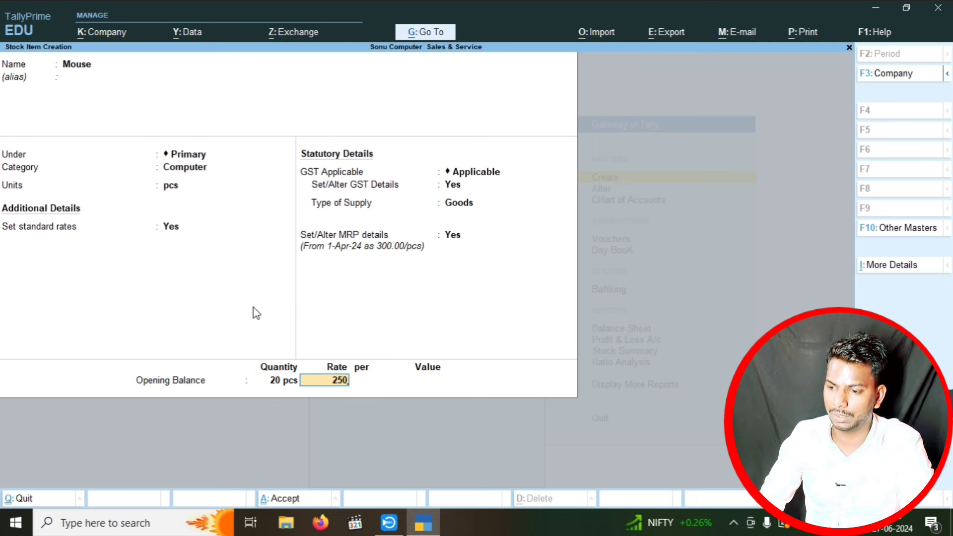
pyautogui.press('BackSpace')
pyautogui.press('BackSpace')
pyautogui.press('BackSpace')
pyautogui.press('BackSpace')
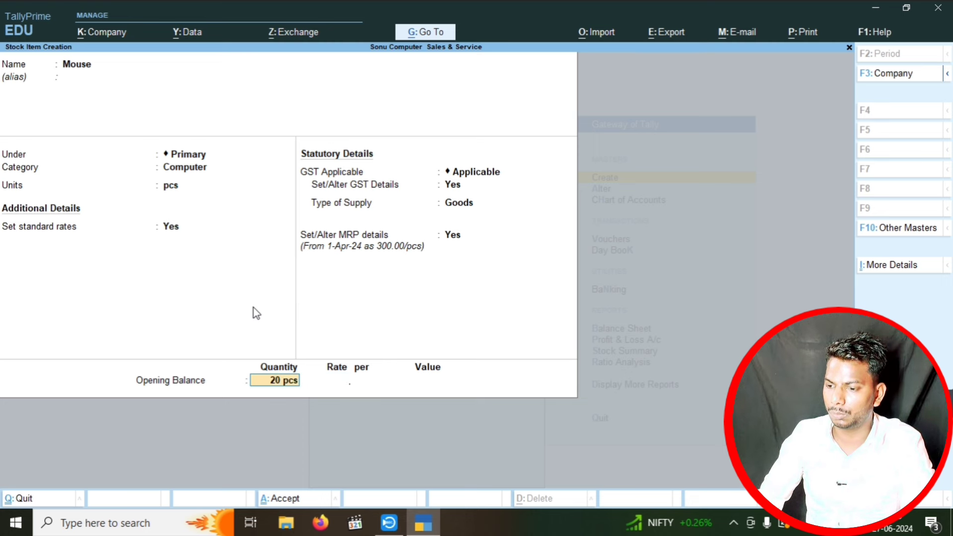
pyautogui.write('200')
pyautogui.press('Return')
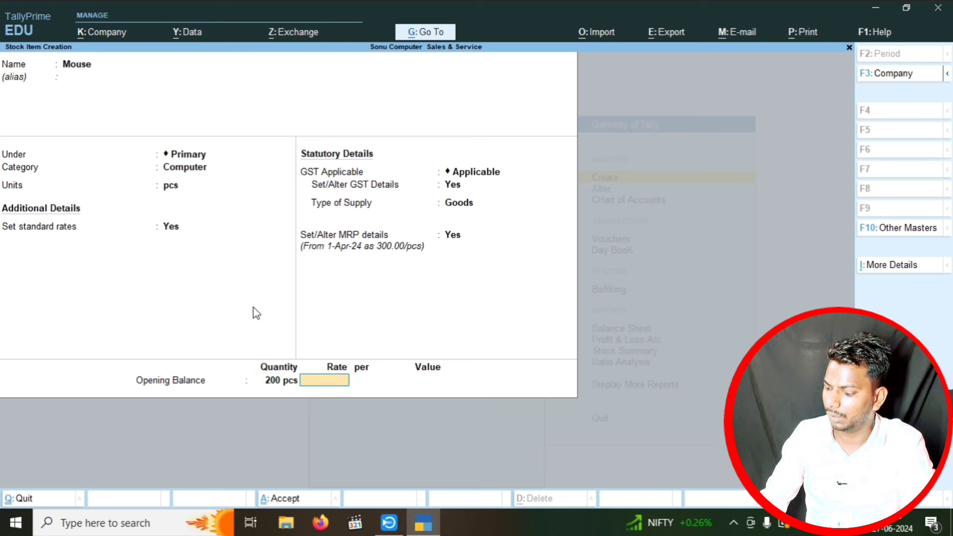
pyautogui.write('250')
pyautogui.press('Return')
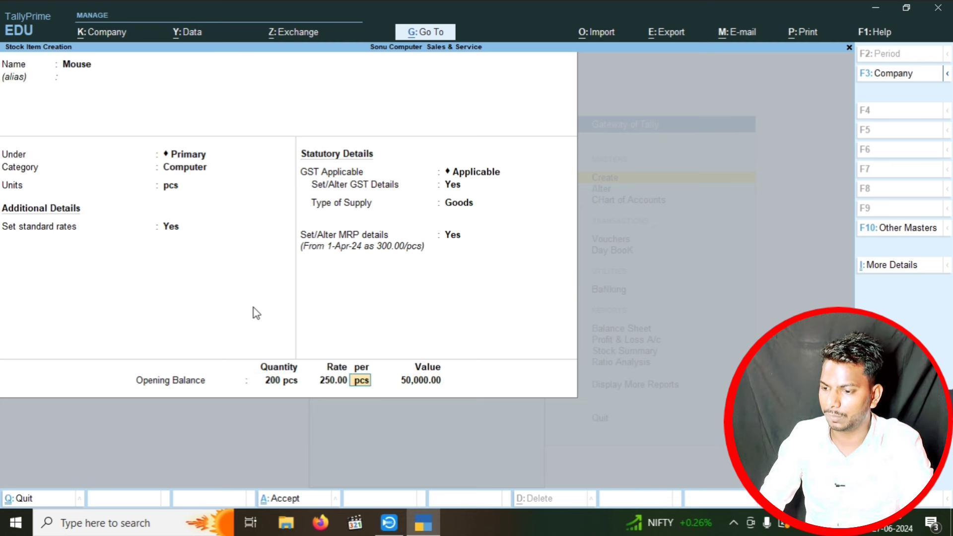
pyautogui.press('Return')
pyautogui.press('Return')
pyautogui.press('Return')
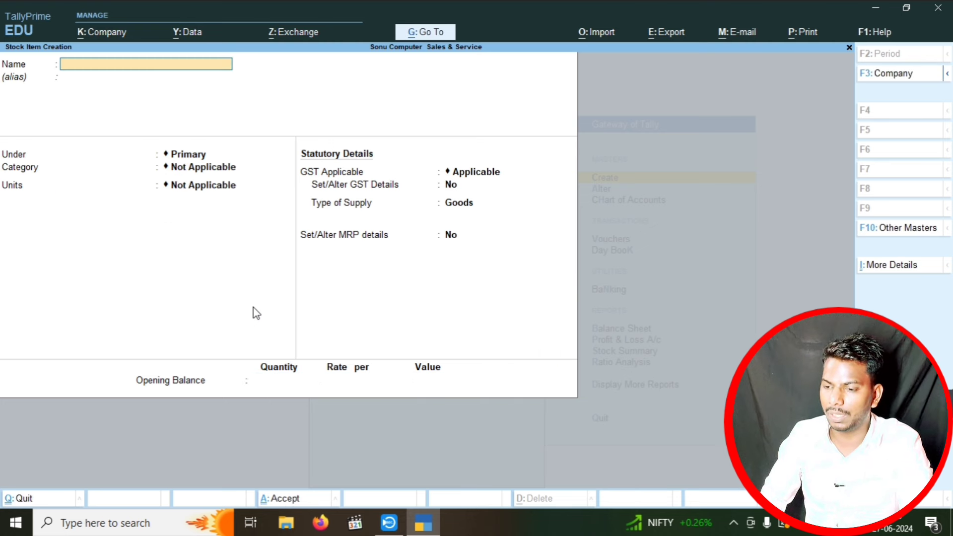
# - Create stock item Keyboard in category Computer with unit pcs and standard rates on
pyautogui.write('K')
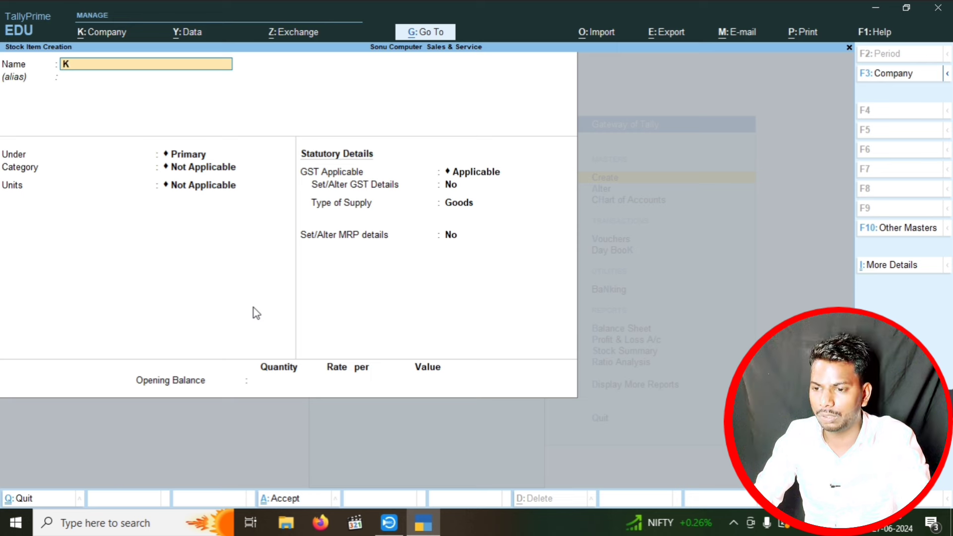
pyautogui.write('eyboard')
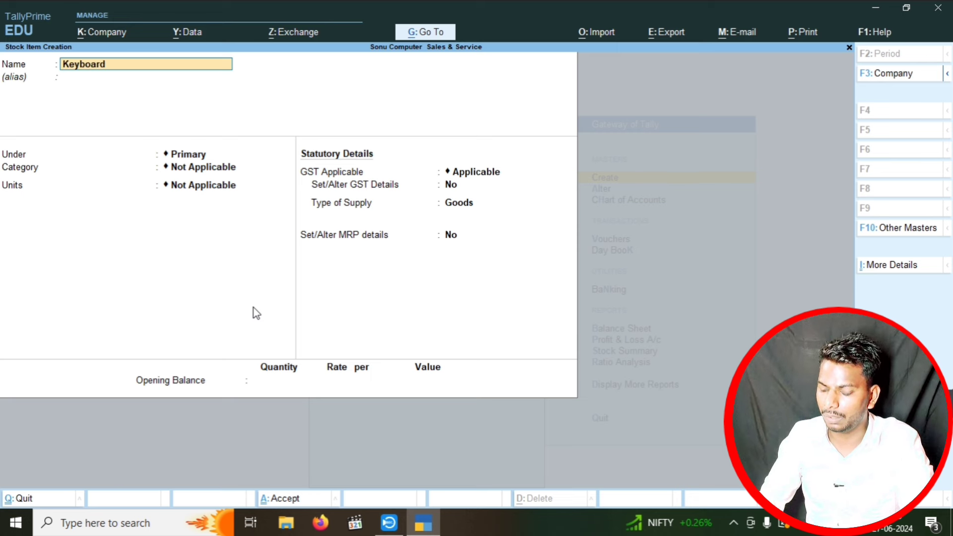
pyautogui.press('Return')
pyautogui.press('Return')
pyautogui.press('Return')
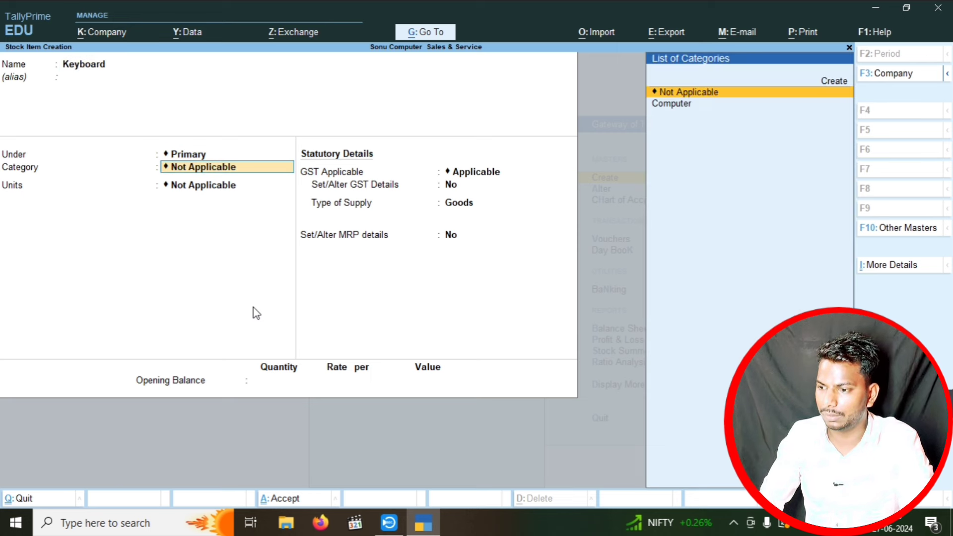
pyautogui.press('Down')
pyautogui.press('Return')
pyautogui.press('Down')
pyautogui.press('Return')
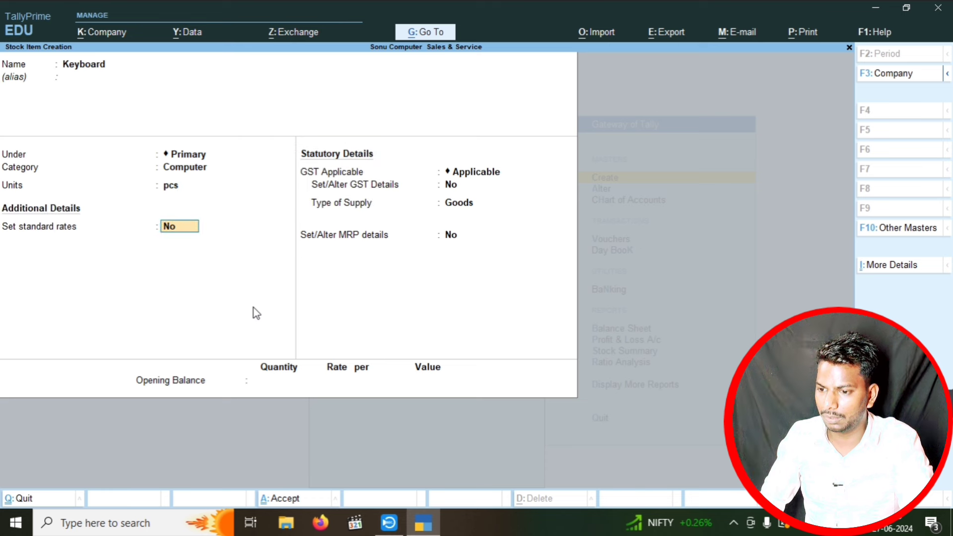
pyautogui.press('y')
pyautogui.press('Return')
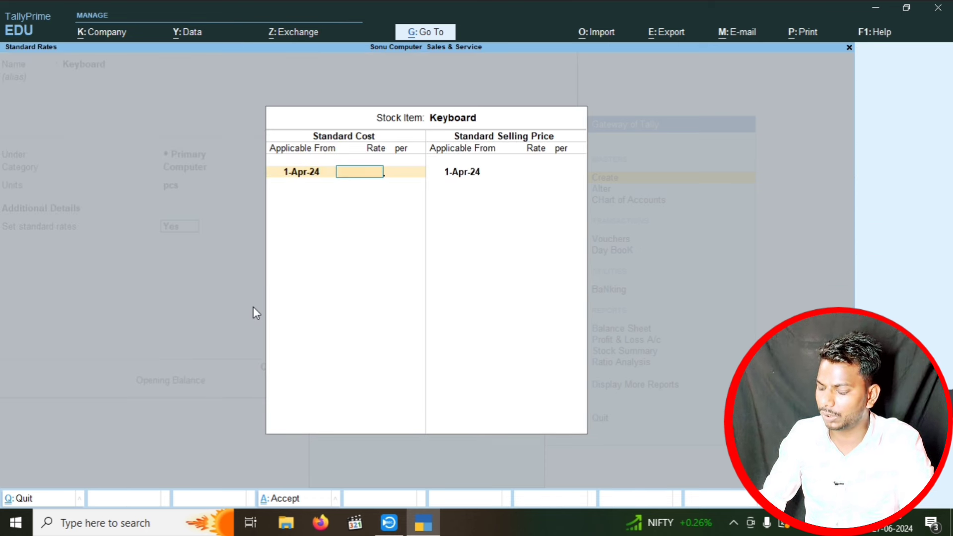
# - Give Keyboard a standard cost of 300 and selling price of 500 per pcs
pyautogui.write('300')
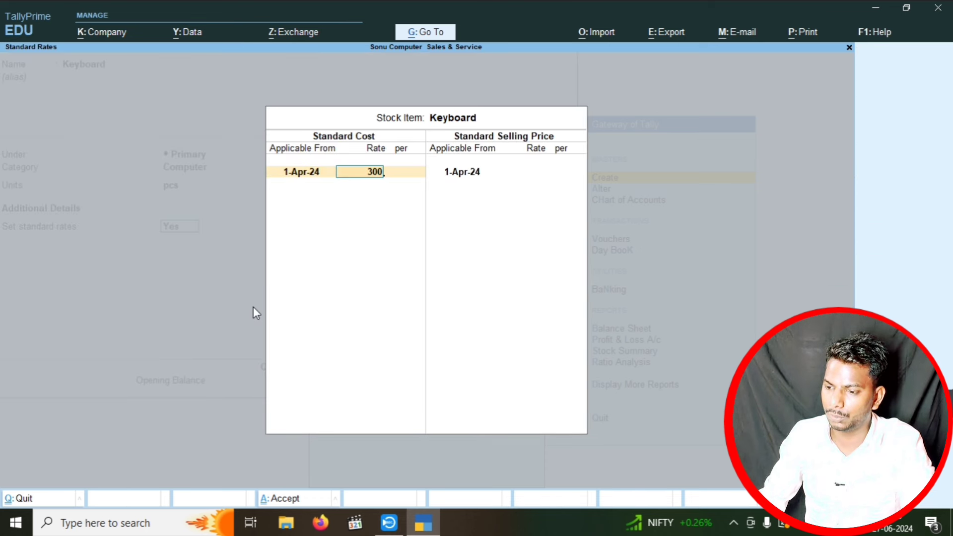
pyautogui.press('Return')
pyautogui.press('Return')
pyautogui.press('Return')
pyautogui.press('Return')
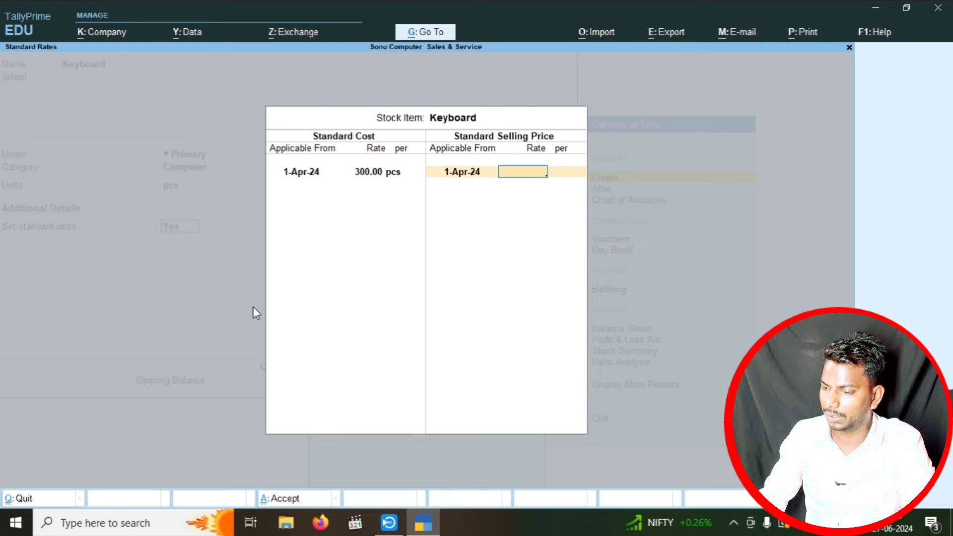
pyautogui.write('500')
pyautogui.press('Return')
pyautogui.press('Return')
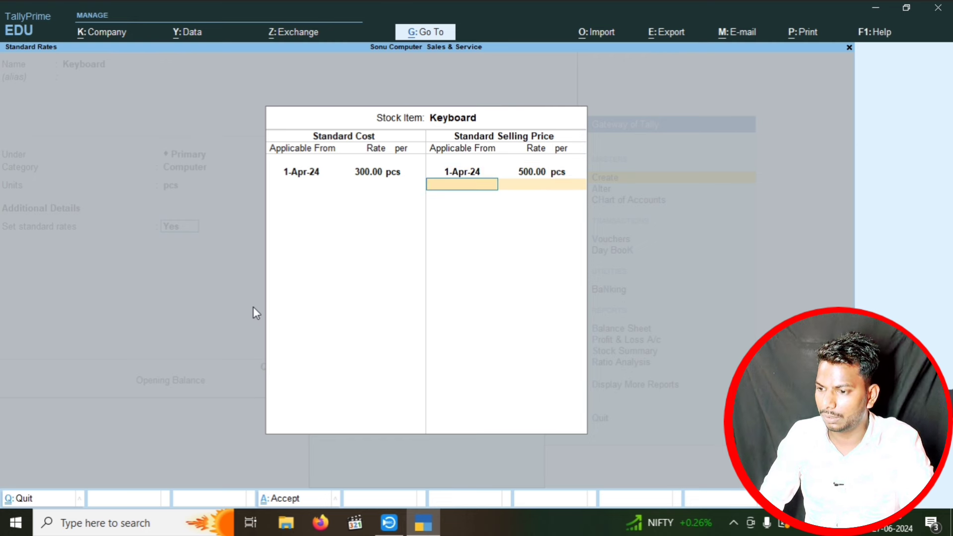
pyautogui.press('Return')
pyautogui.press('Return')
# - Set Keyboard's GST details: HSN 5487, Taxable, 18% integrated tax
pyautogui.write('y')
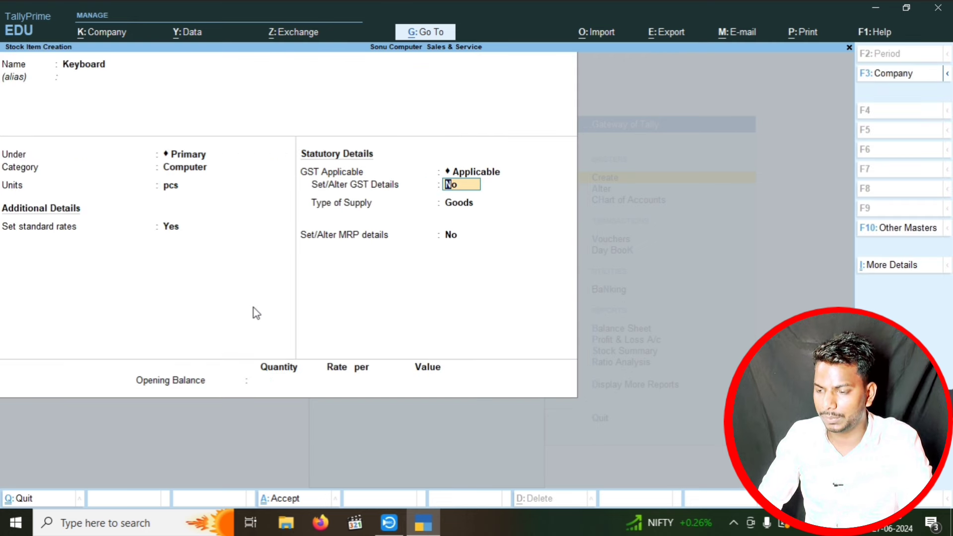
pyautogui.press('Return')
pyautogui.press('Return')
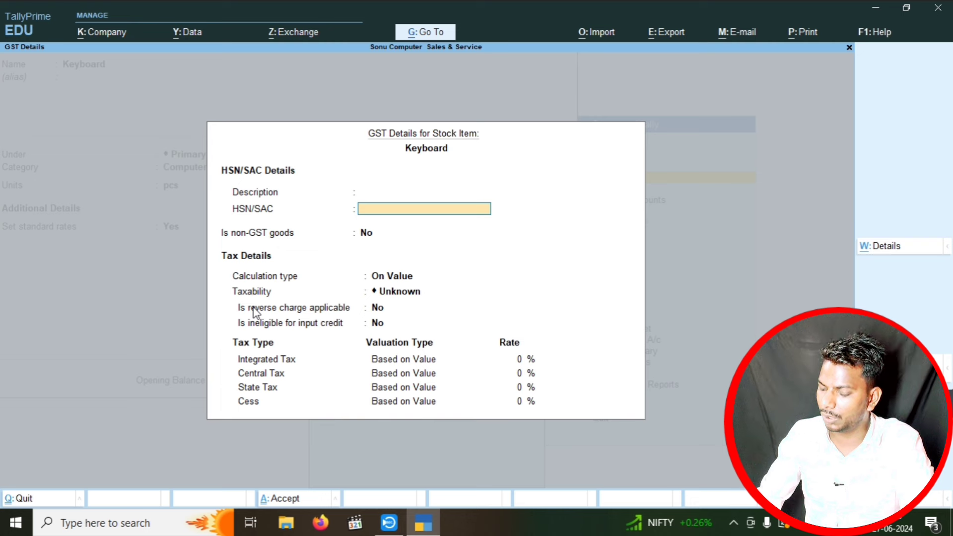
pyautogui.write('5487')
pyautogui.press('Return')
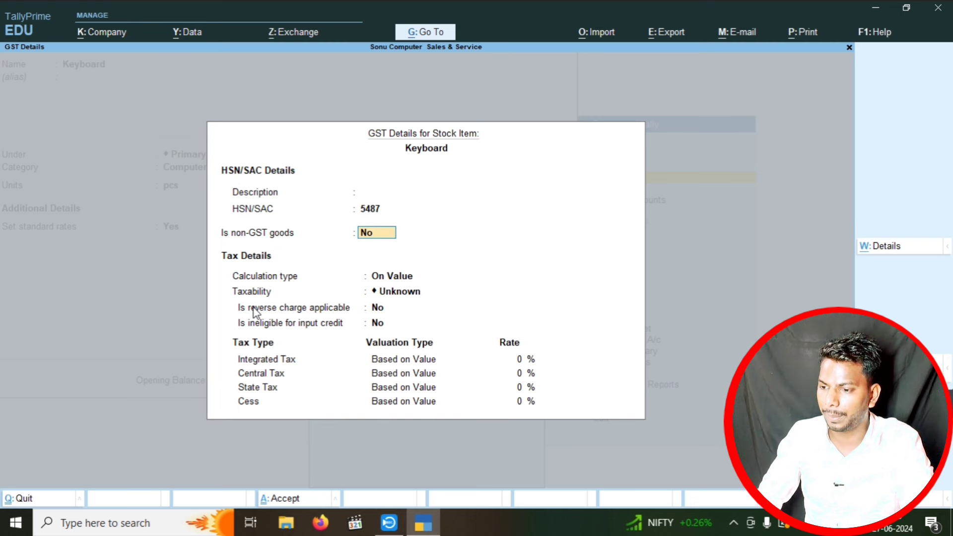
pyautogui.press('Return')
pyautogui.press('Return')
pyautogui.hotkey('ctrl', 'a')
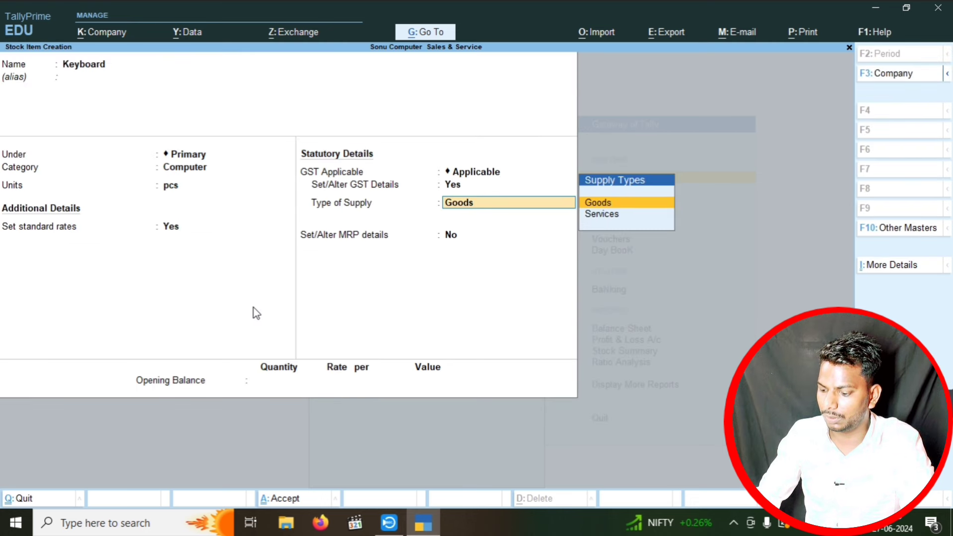
pyautogui.press('BackSpace')
pyautogui.press('Return')
pyautogui.press('Return')
pyautogui.press('Return')
pyautogui.press('Return')
pyautogui.press('Return')
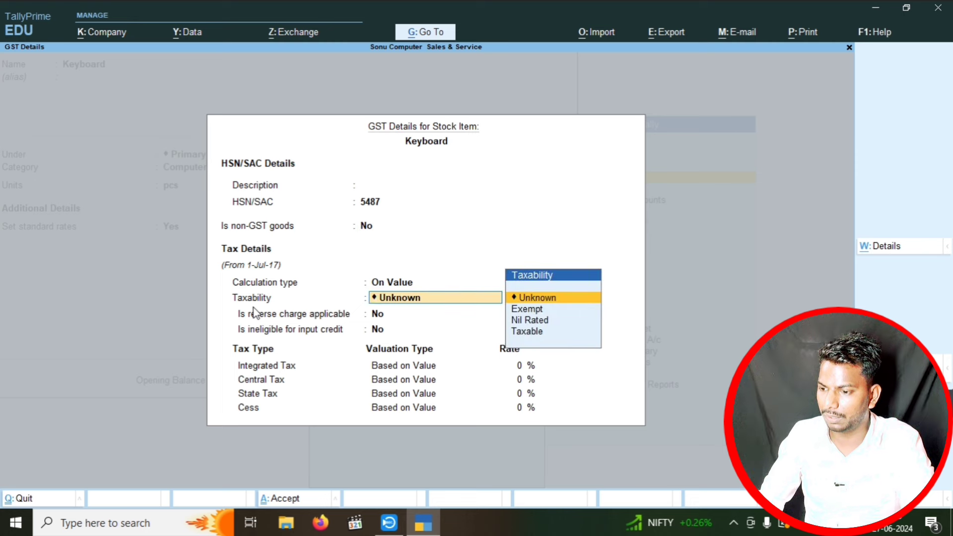
pyautogui.press('Down')
pyautogui.press('Down')
pyautogui.press('Down')
pyautogui.press('Return')
pyautogui.press('Return')
pyautogui.press('Return')
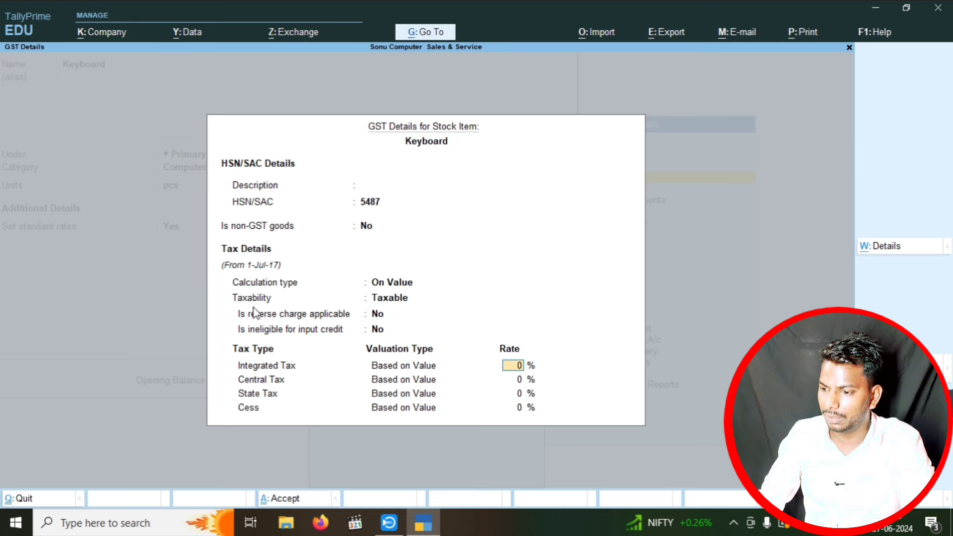
pyautogui.write('18')
pyautogui.press('Return')
pyautogui.press('Return')
pyautogui.press('Return')
pyautogui.press('Return')
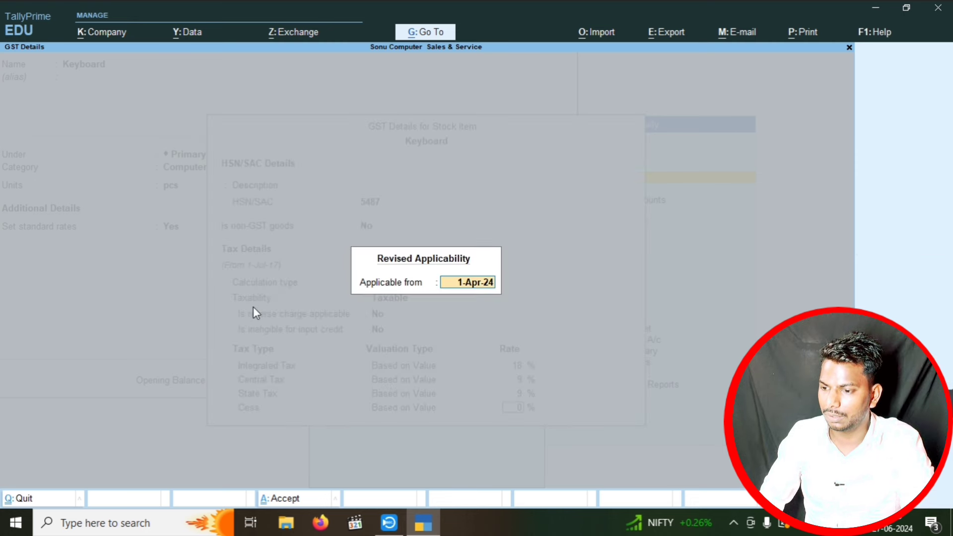
# - Enable MRP details for Keyboard with an MRP of 600 per pcs
pyautogui.press('Return')
pyautogui.press('Return')
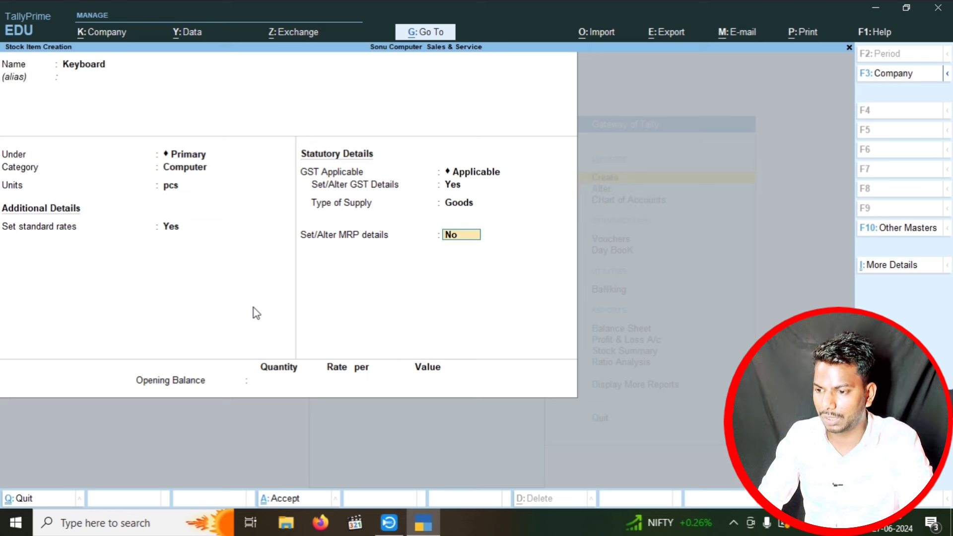
pyautogui.write('y')
pyautogui.press('Return')
pyautogui.write('y')
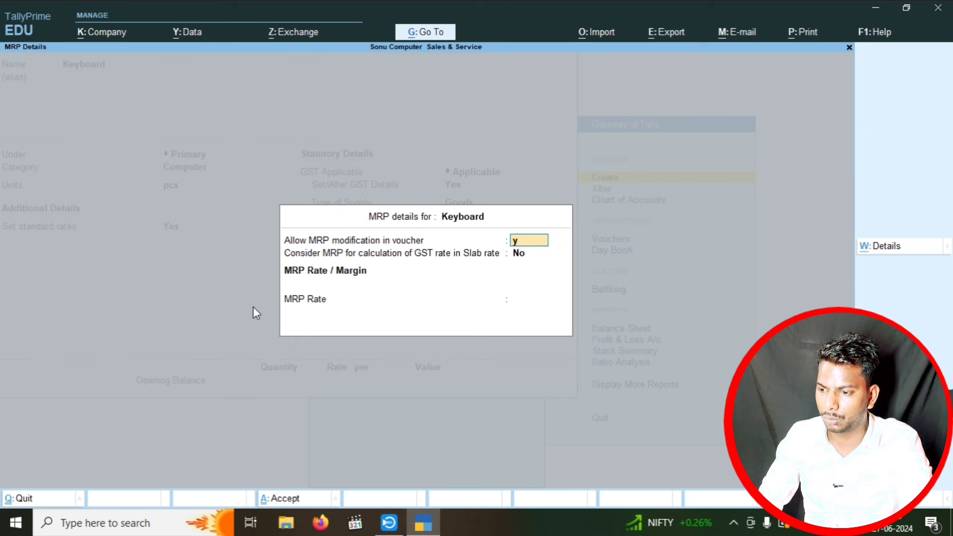
pyautogui.press('Return')
pyautogui.write('y')
pyautogui.press('Return')
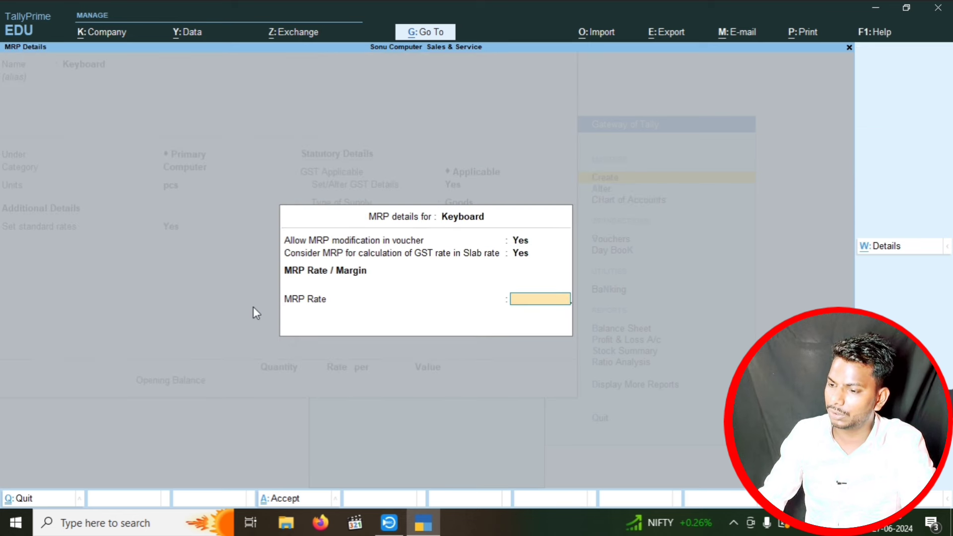
pyautogui.write('600')
pyautogui.press('Return')
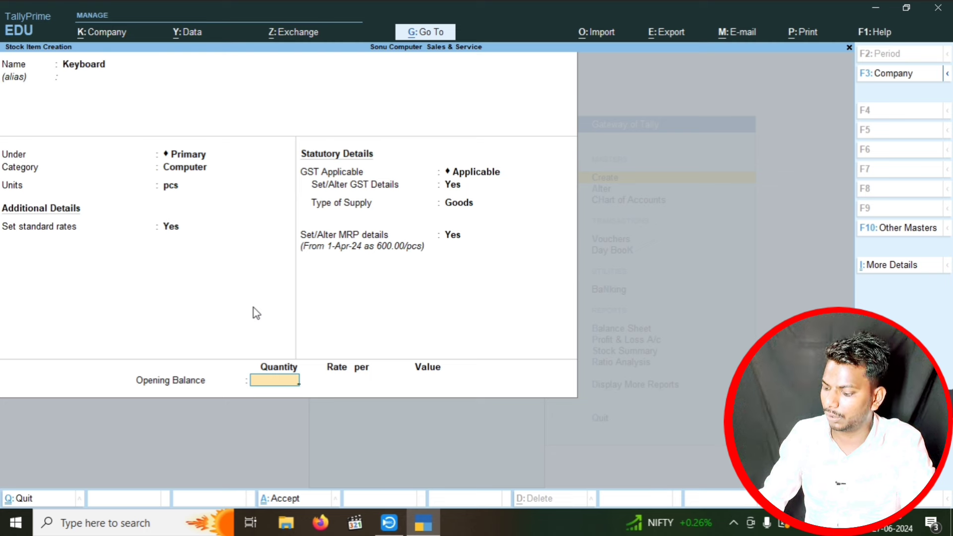
# - Enter opening stock of 150 pcs at 500 and save Keyboard
pyautogui.write('150')
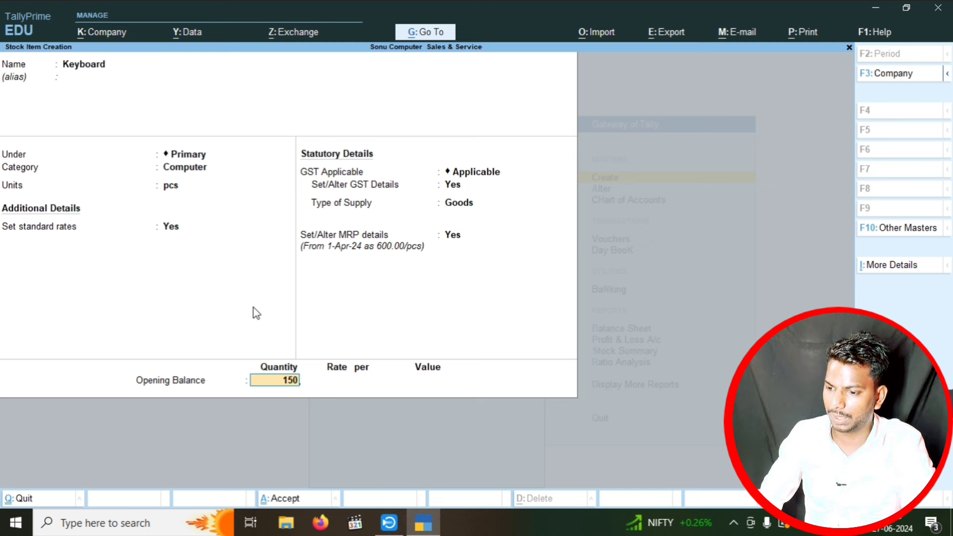
pyautogui.press('Return')
pyautogui.write('500')
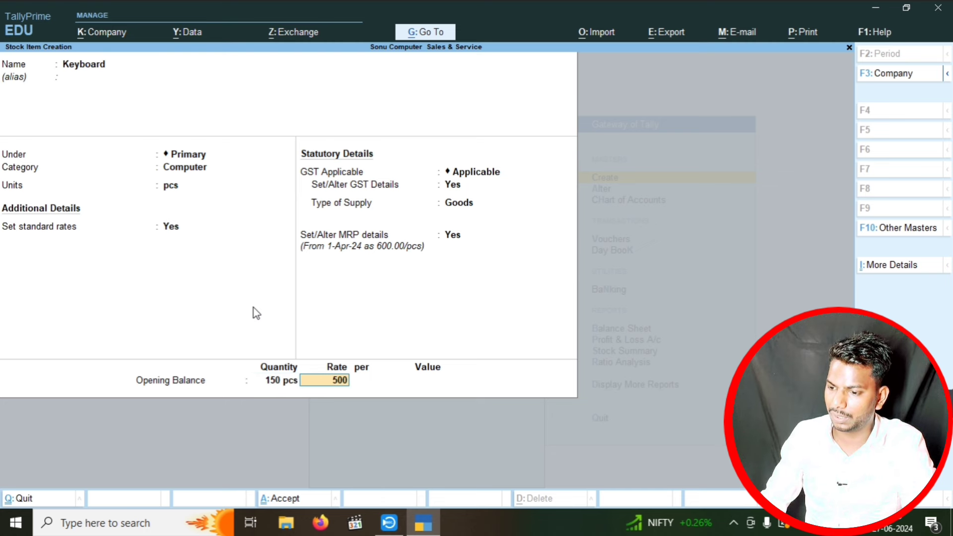
pyautogui.press('Return')
pyautogui.press('Return')
pyautogui.press('Return')
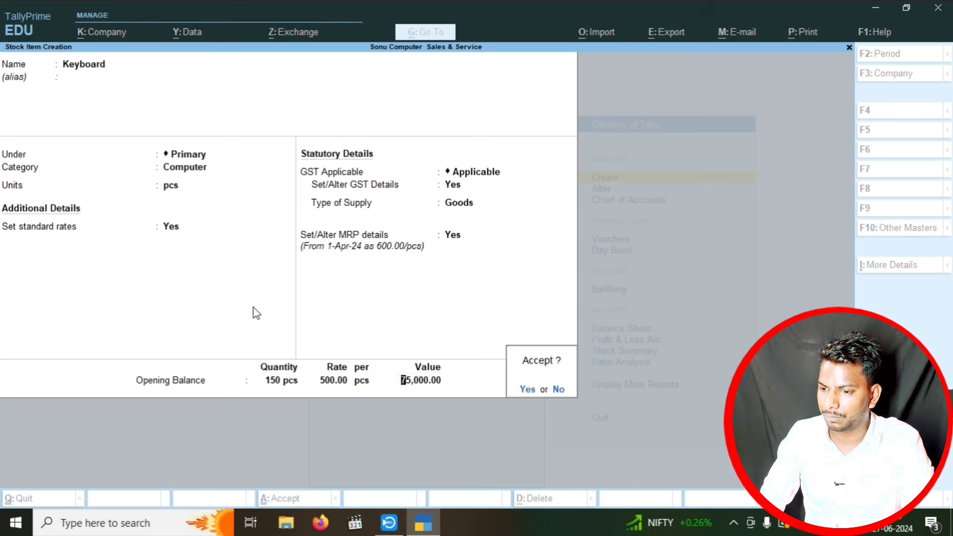
pyautogui.press('Return')
# - Create stock item 'Dell i5 12gen 16gb/512SSD' in category Computer with unit pcs
pyautogui.write('De')
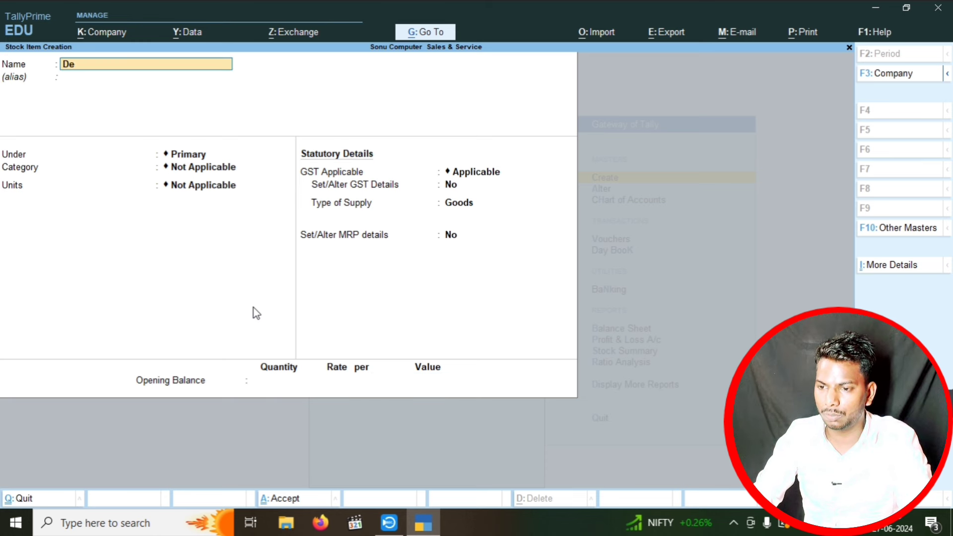
pyautogui.write('ll i')
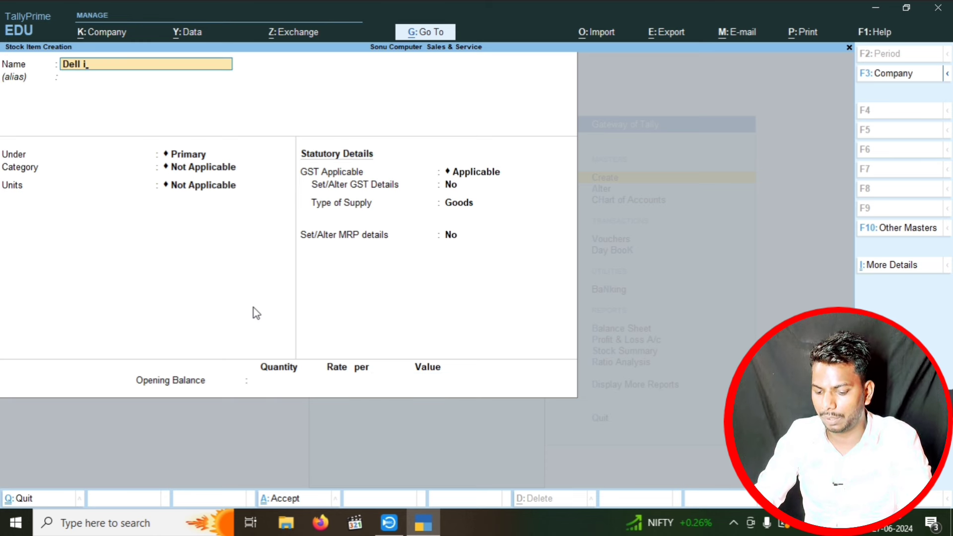
pyautogui.write('5 12')
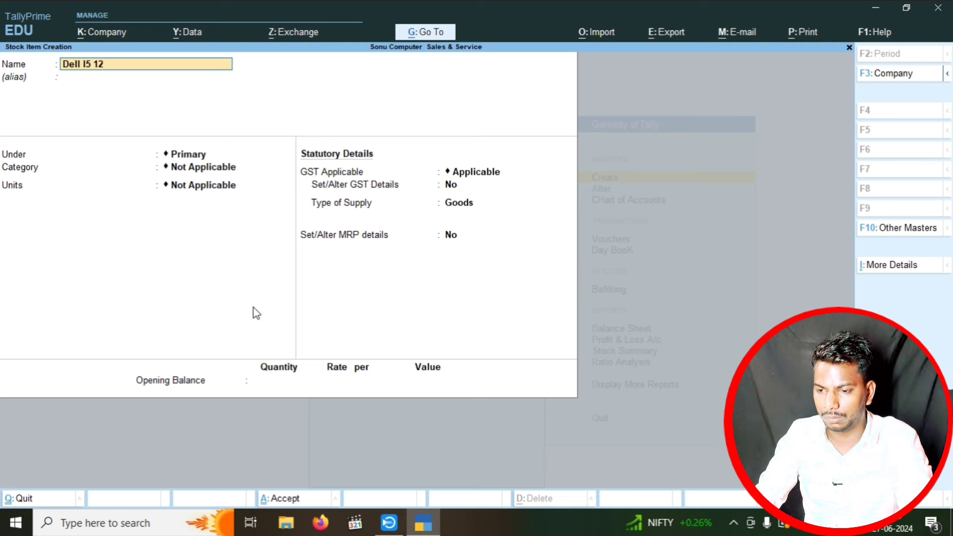
pyautogui.write('gen')
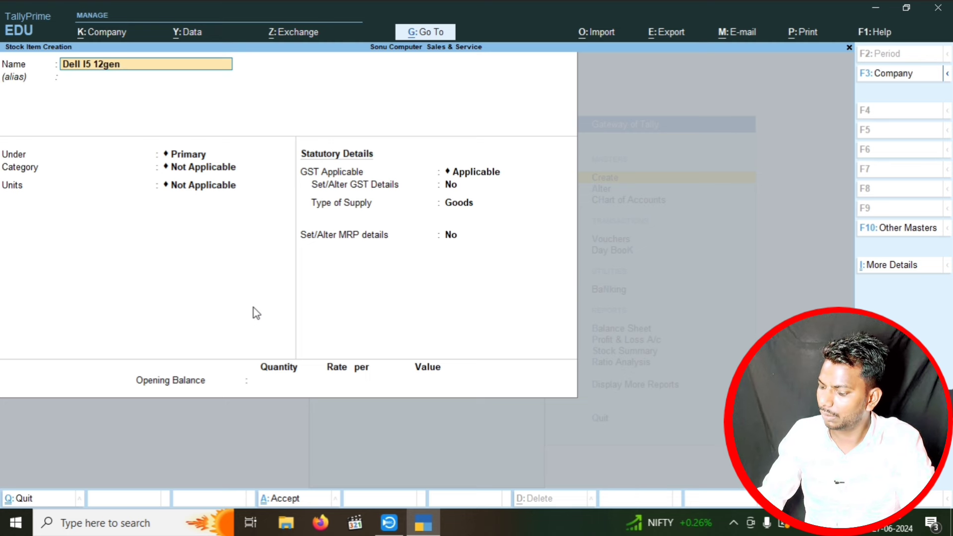
pyautogui.write(' 16')
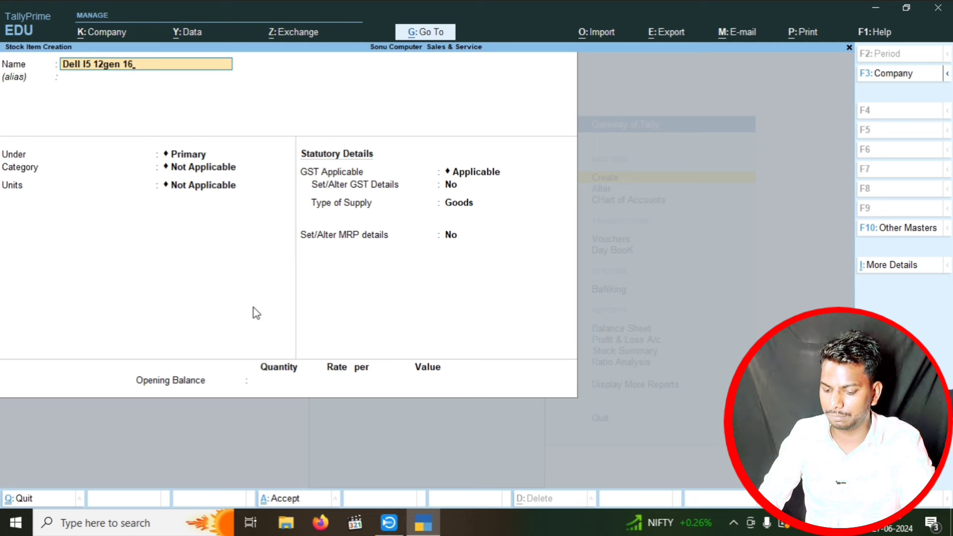
pyautogui.write('gb')
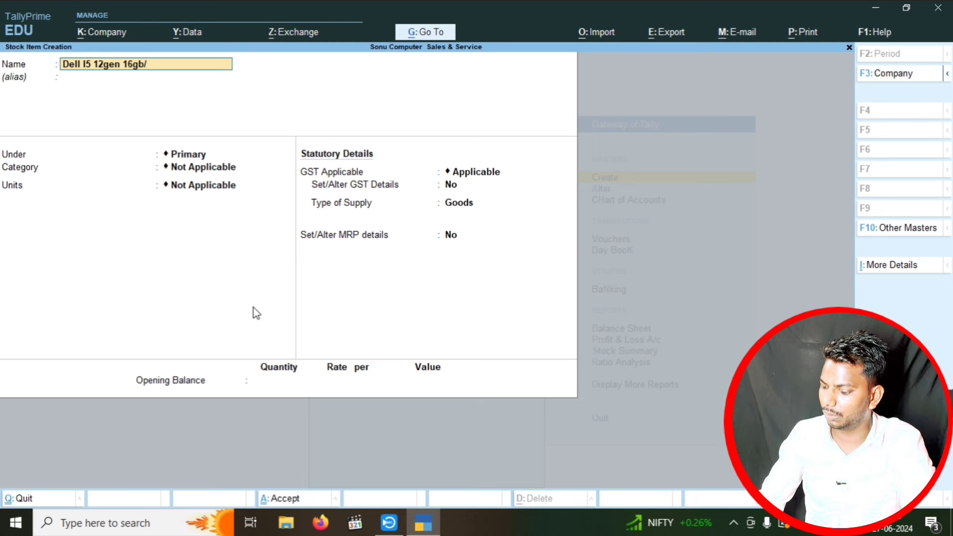
pyautogui.write('/512')
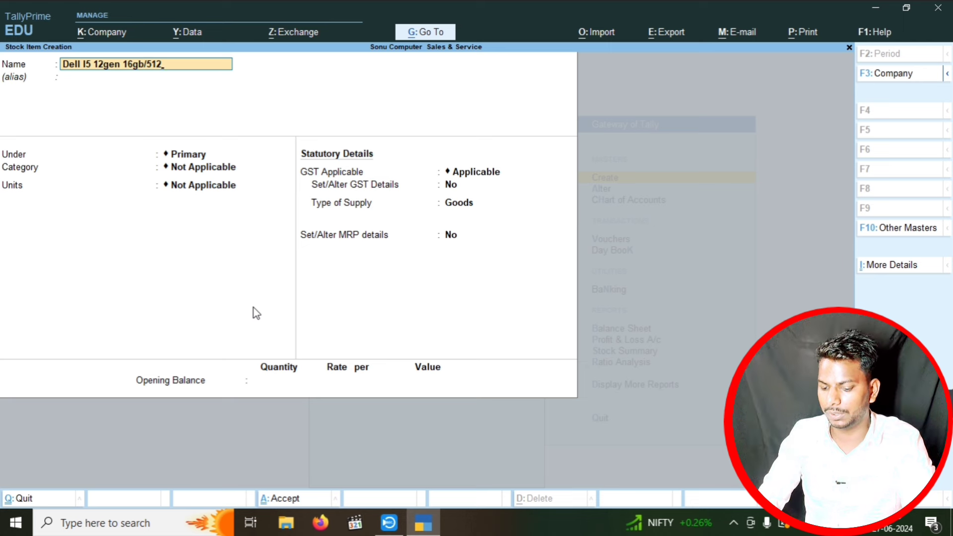
pyautogui.write('SSD')
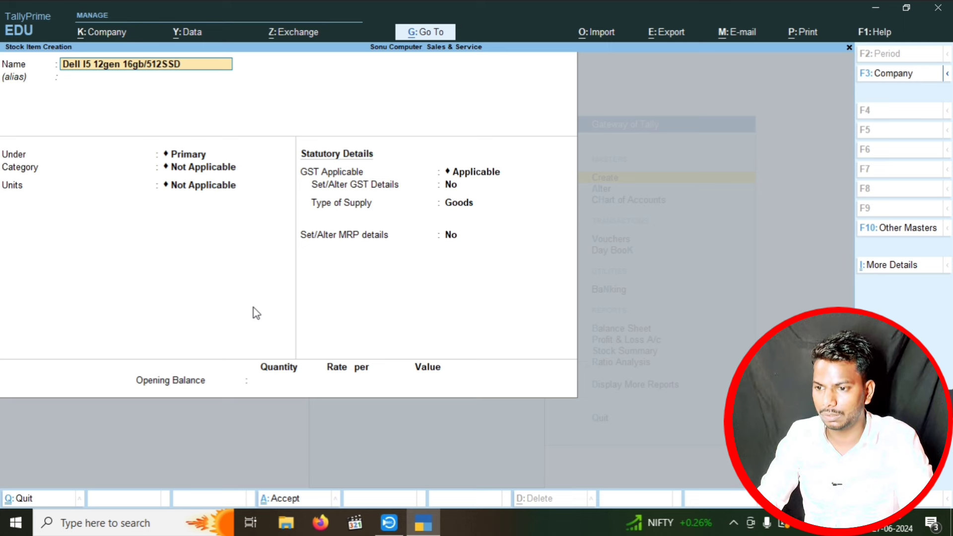
pyautogui.press('Return')
pyautogui.press('Return')
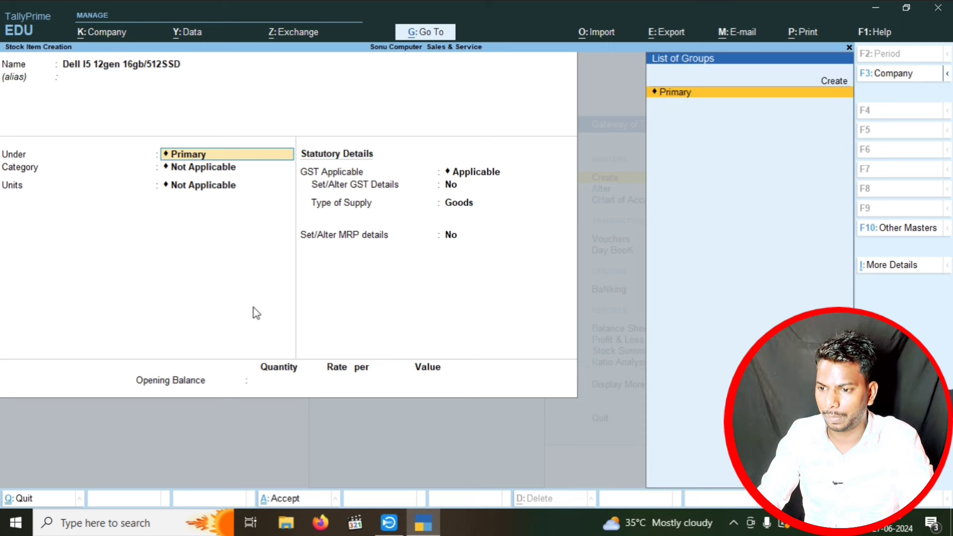
pyautogui.press('Return')
pyautogui.press('Down')
pyautogui.press('Return')
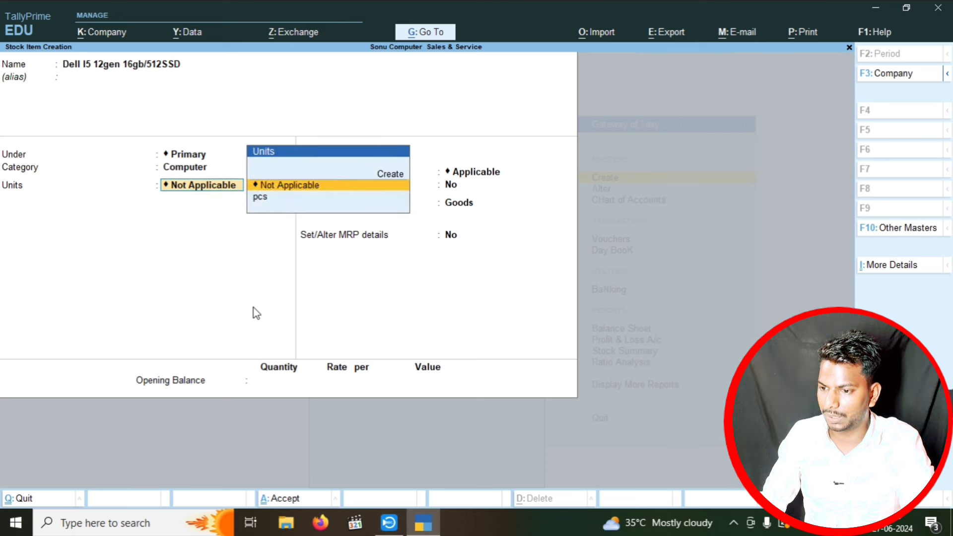
pyautogui.press('Down')
# - Set standard rates: cost 60,000 and selling price 65,000 per pc
pyautogui.press('Return')
pyautogui.press('Return')
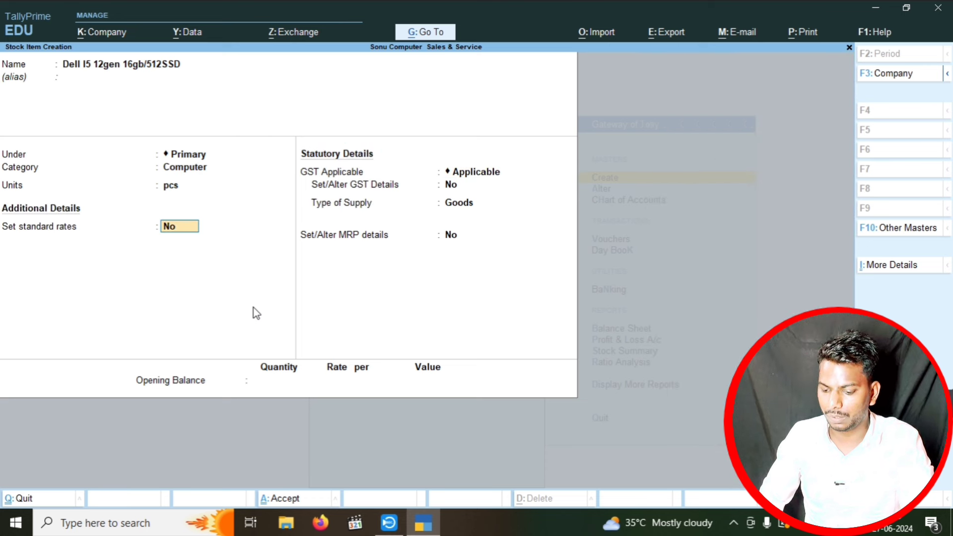
pyautogui.write('y')
pyautogui.press('Return')
pyautogui.press('Return')
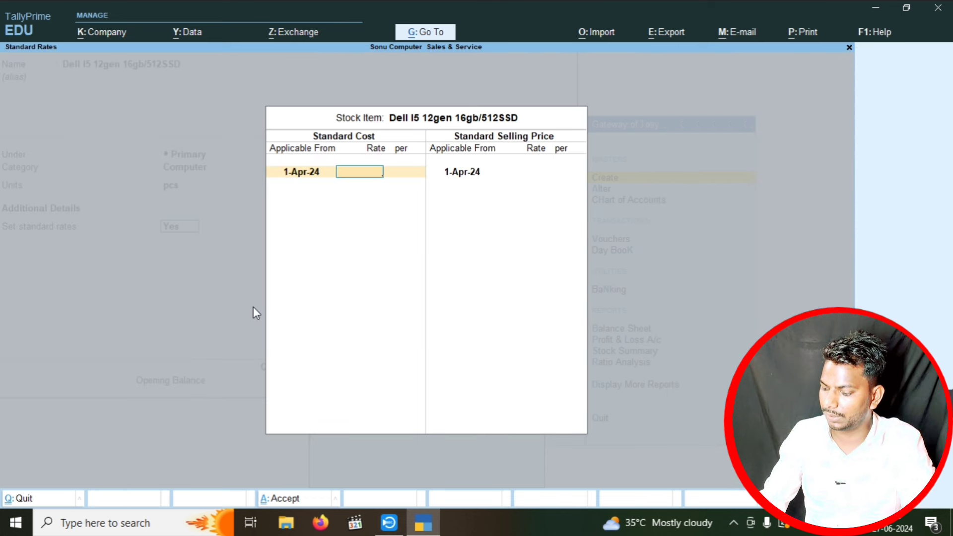
pyautogui.write('60,00')
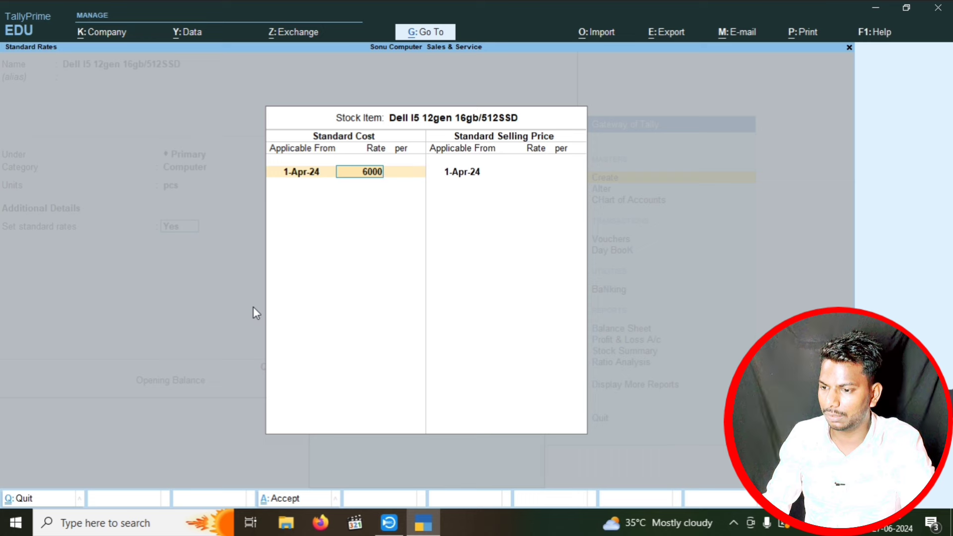
pyautogui.write('0')
pyautogui.press('Return')
pyautogui.press('Return')
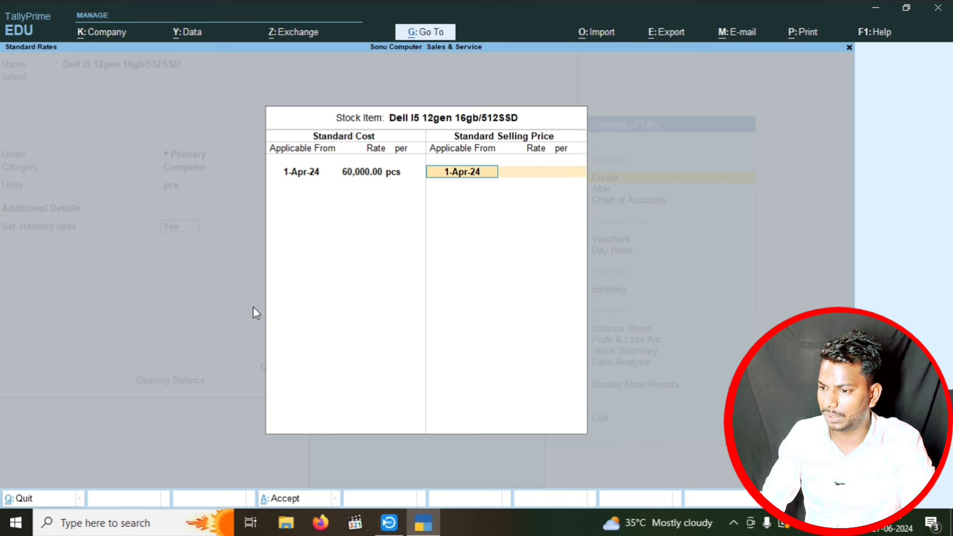
pyautogui.press('Return')
pyautogui.write('65000')
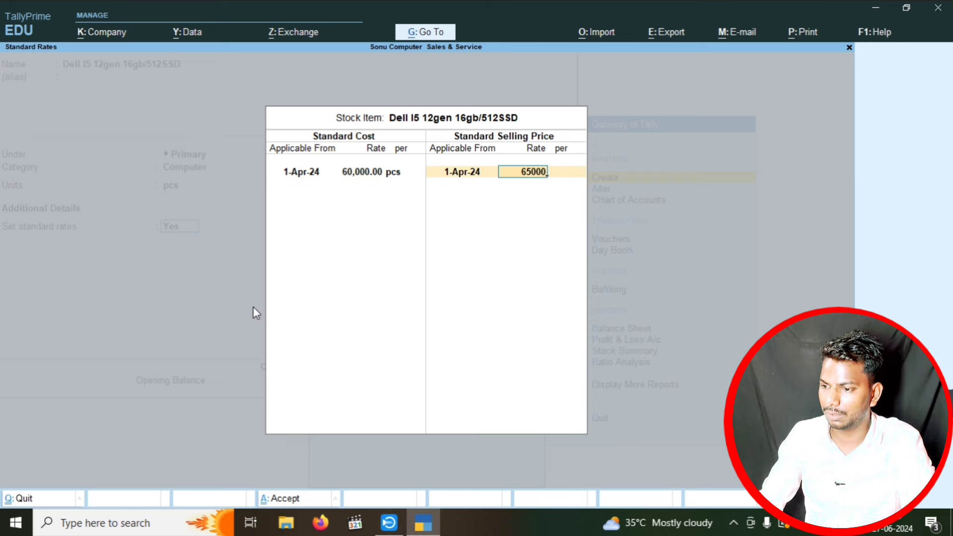
pyautogui.press('Return')
pyautogui.press('Return')
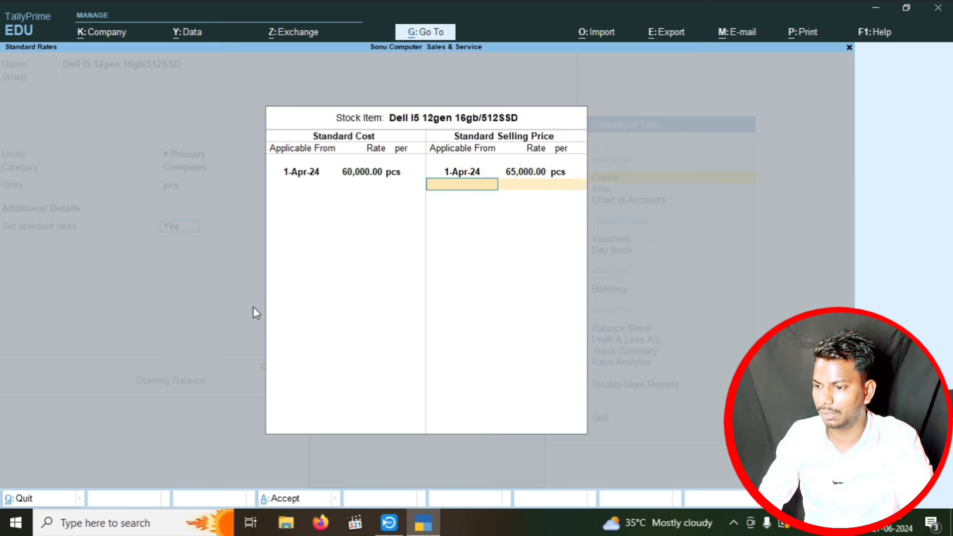
# - Set the item's GST details: HSN 7458, Taxable, 18% tax rate
pyautogui.press('Return')
pyautogui.write('y')
pyautogui.press('Return')
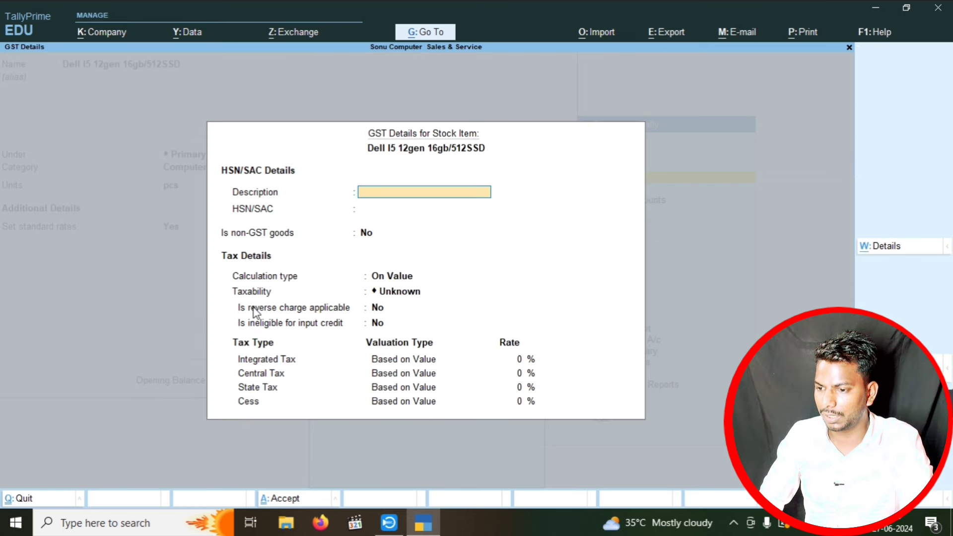
pyautogui.press('Return')
pyautogui.write('7458')
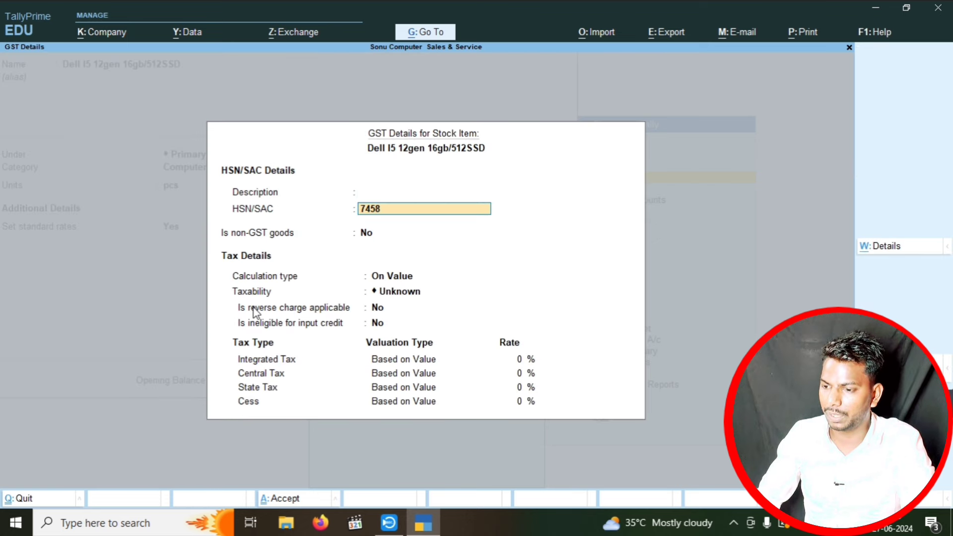
pyautogui.press('Return')
pyautogui.press('Return')
pyautogui.press('Return')
pyautogui.press('Down')
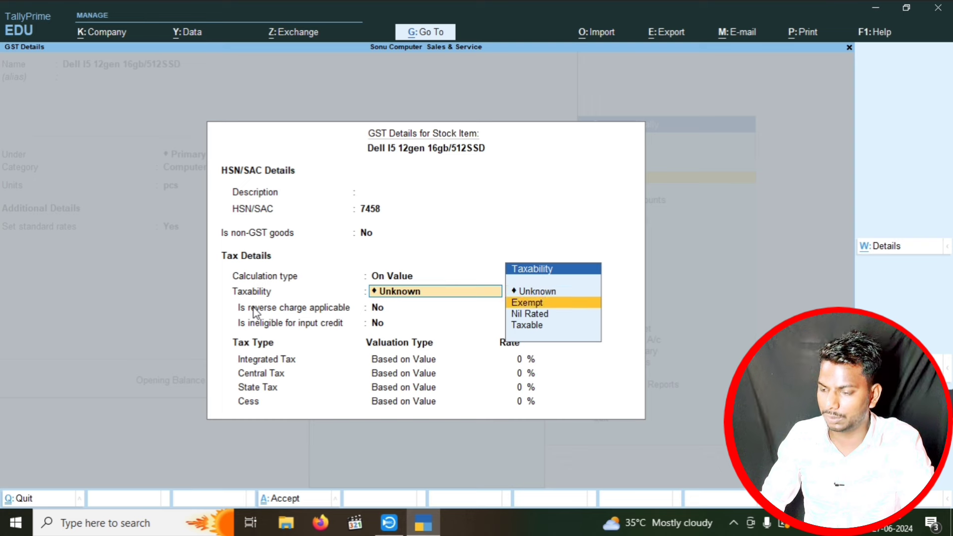
pyautogui.press('Down')
pyautogui.press('Down')
pyautogui.press('Return')
pyautogui.press('Return')
pyautogui.press('Return')
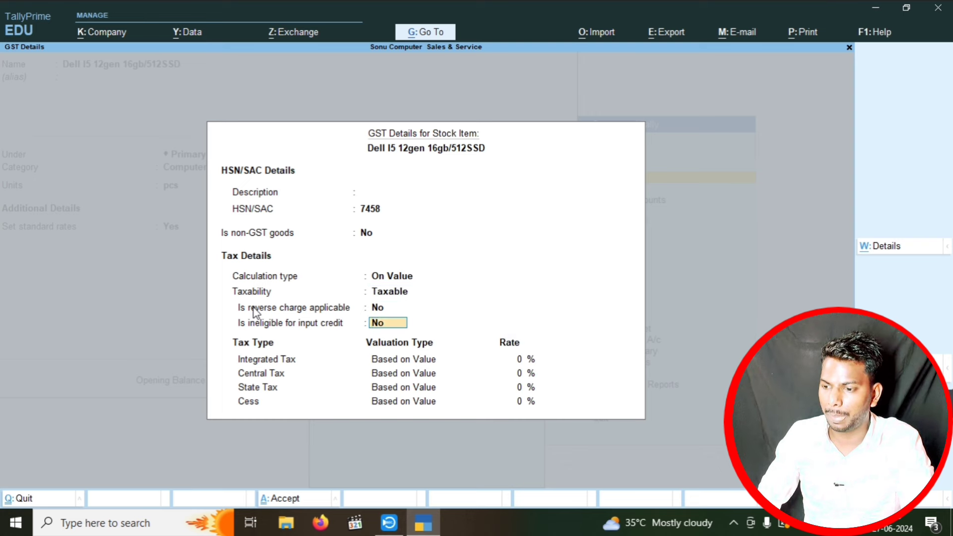
pyautogui.write('18')
pyautogui.press('Return')
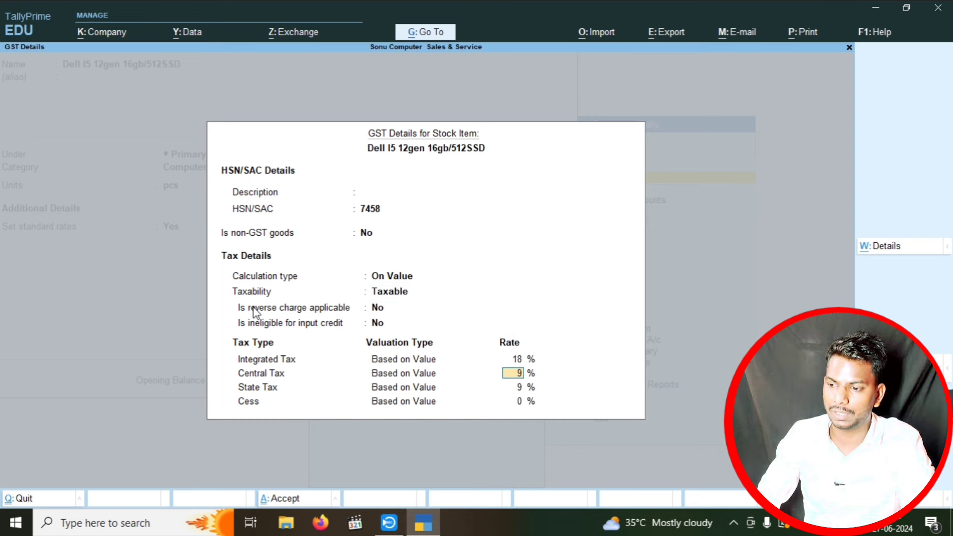
pyautogui.press('Return')
pyautogui.press('Return')
pyautogui.press('Return')
pyautogui.press('Return')
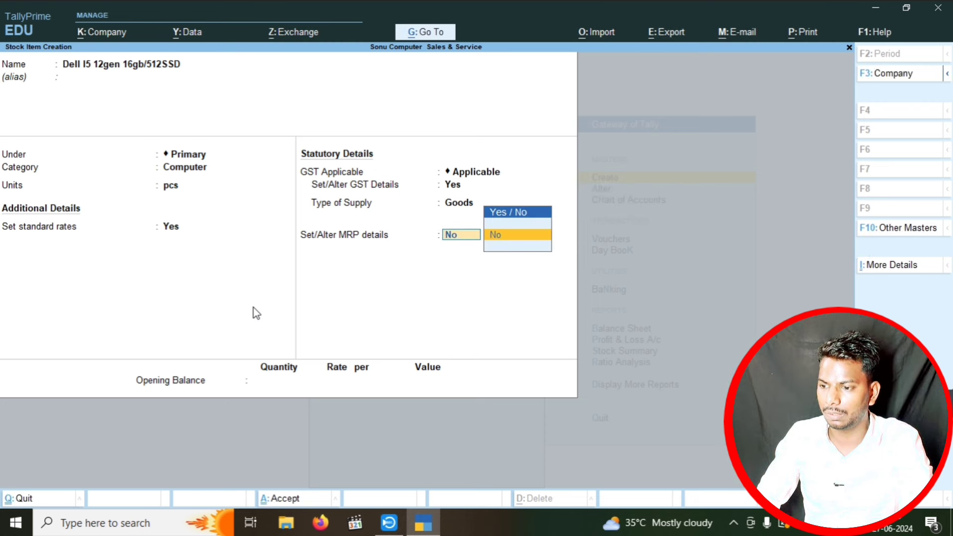
# - Enable MRP details, allowing modification and slab use, with MRP 70,000 per pcs
pyautogui.press('BackSpace')
pyautogui.press('BackSpace')
pyautogui.write('y')
pyautogui.press('Return')
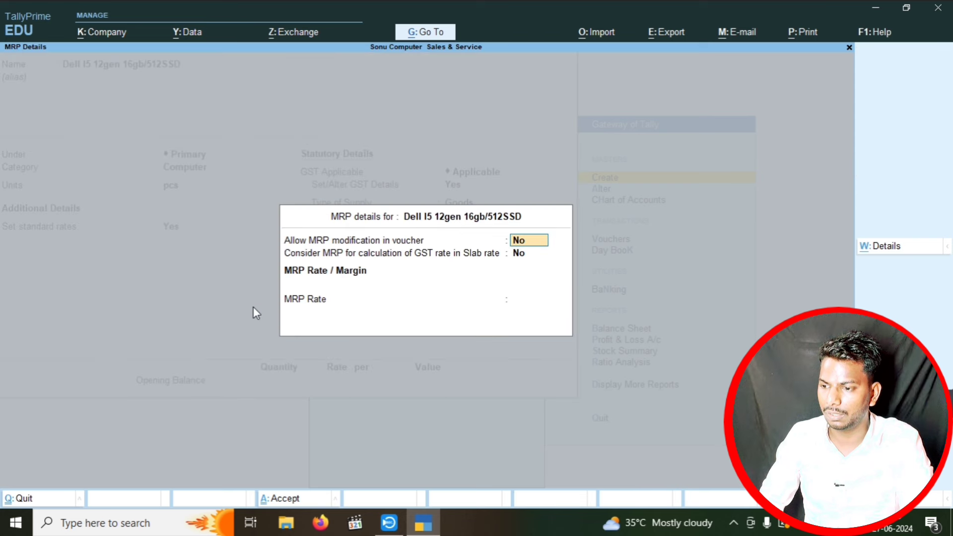
pyautogui.write('y')
pyautogui.press('Return')
pyautogui.write('y')
pyautogui.press('Return')
pyautogui.write('70')
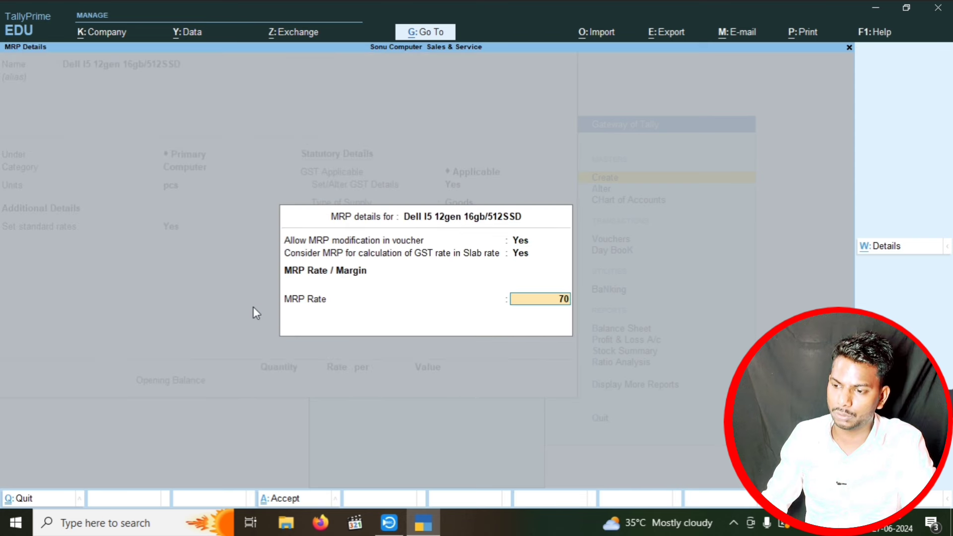
pyautogui.write('000')
pyautogui.press('Return')
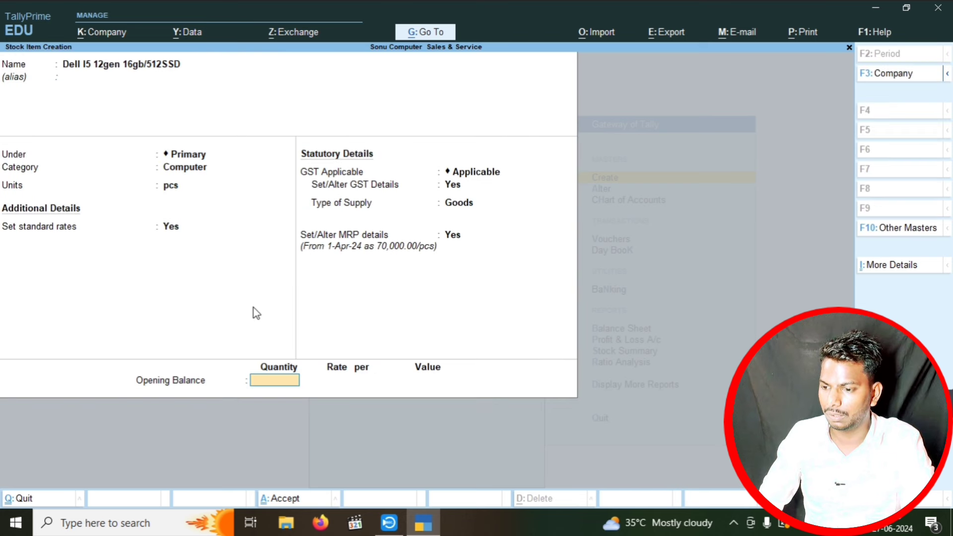
# - Enter opening stock of 5 pcs at 65,000 and save the item
pyautogui.write('5')
pyautogui.press('Return')
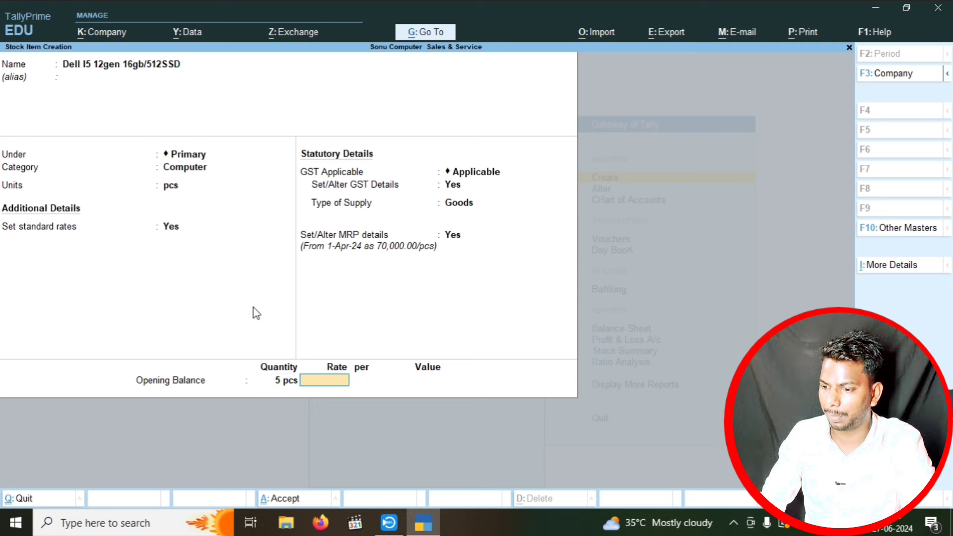
pyautogui.write('65000')
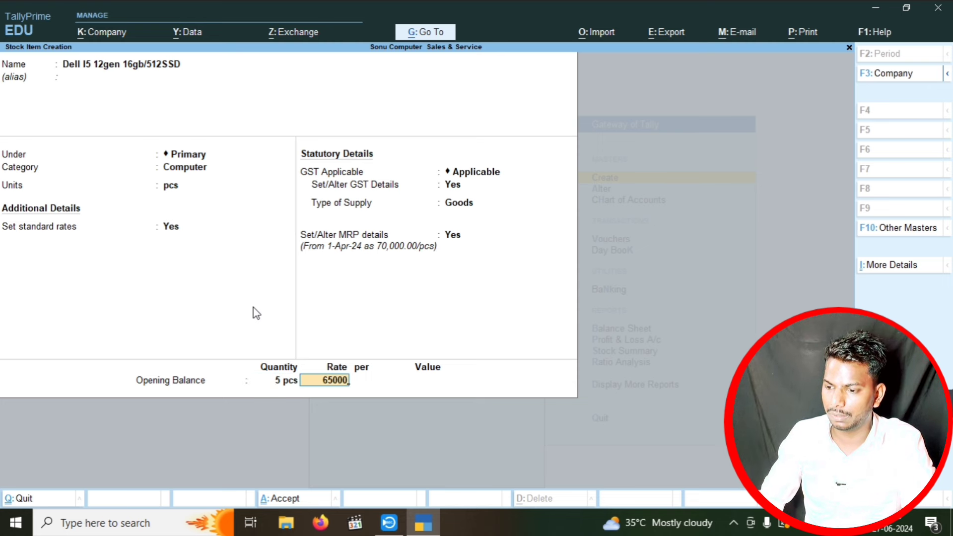
pyautogui.press('Return')
pyautogui.press('Return')
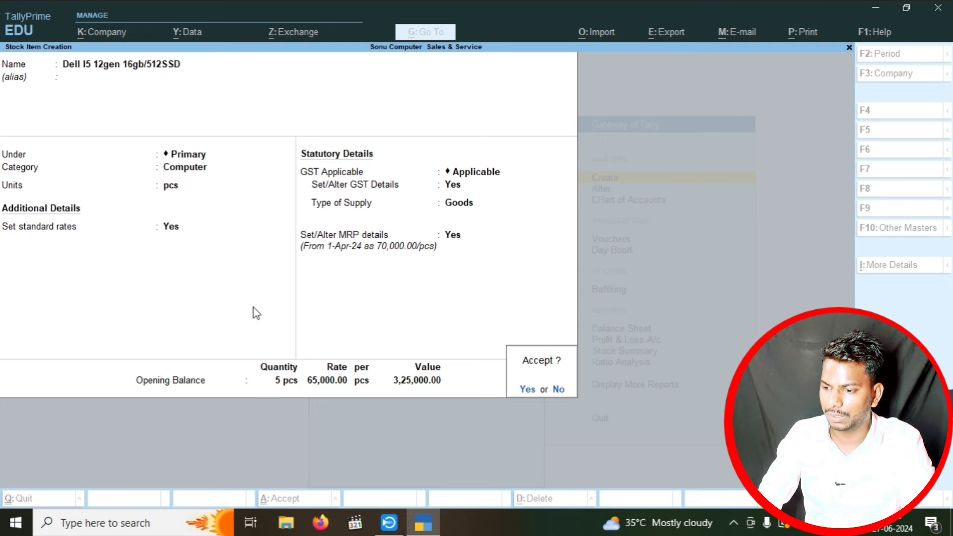
pyautogui.press('Return')
# - Go from the Gateway to voucher entry and switch to a Sales voucher with F8
pyautogui.press('Escape')
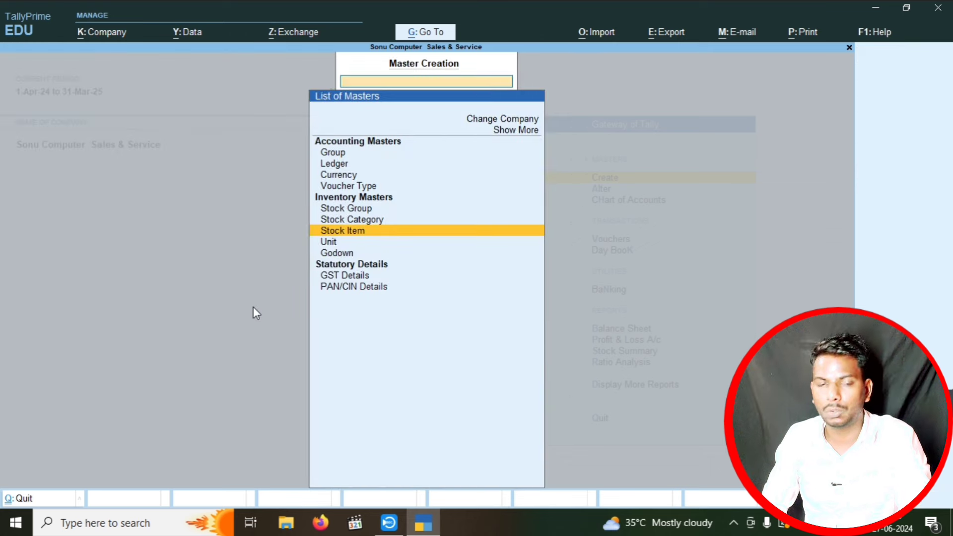
pyautogui.press('Escape')
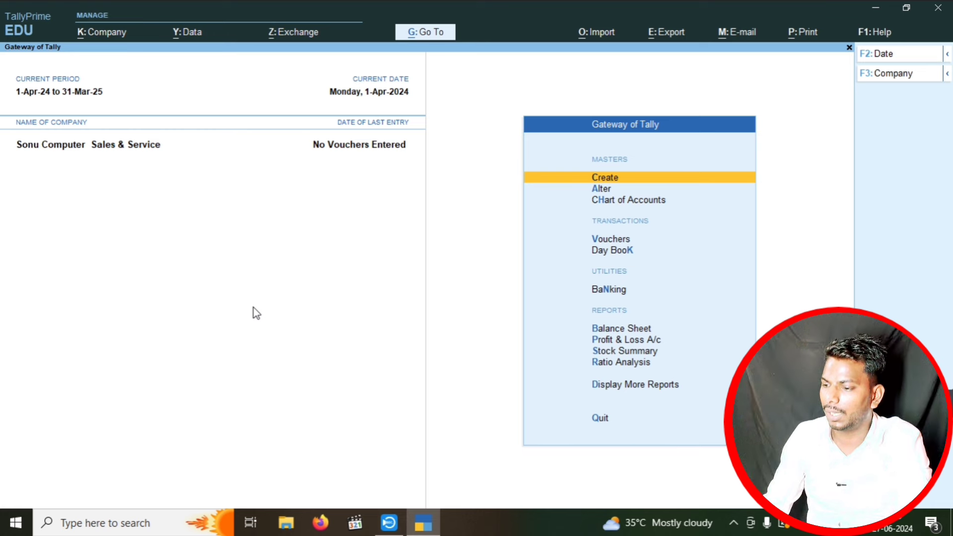
pyautogui.press('Down')
pyautogui.press('Down')
pyautogui.press('Down')
pyautogui.press('Down')
pyautogui.press('Up')
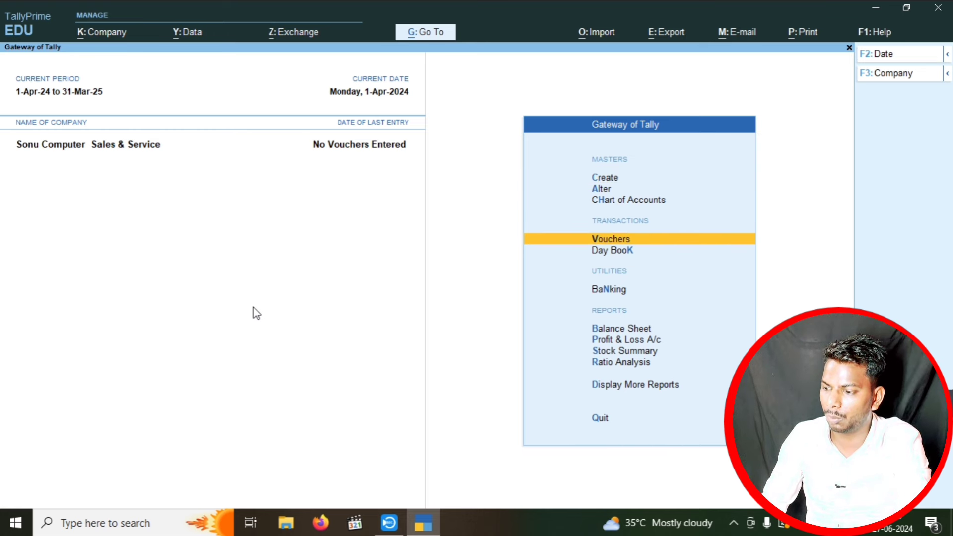
pyautogui.press('Return')
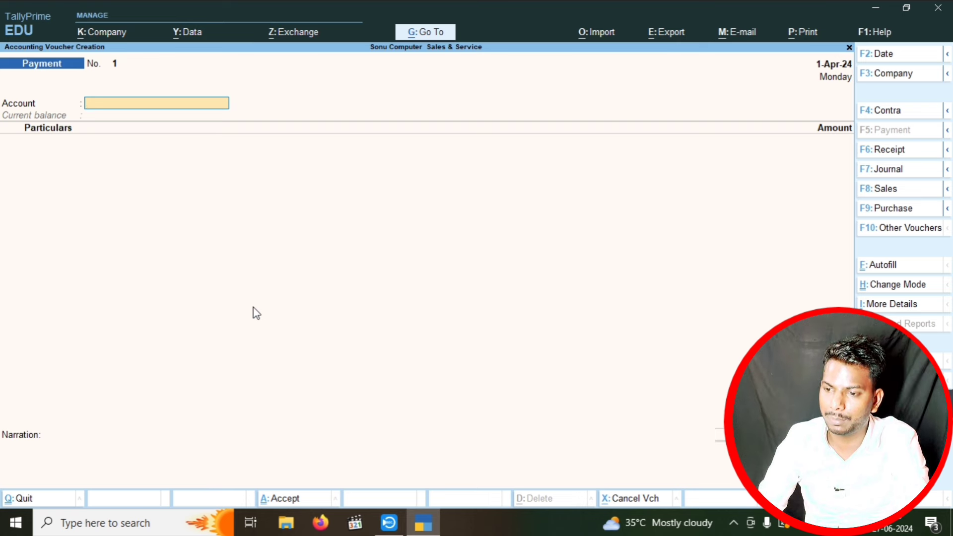
pyautogui.press('F8')
# - Choose the customer as party, skip dispatch and party details, and accept the Sales ledger
pyautogui.press('Down')
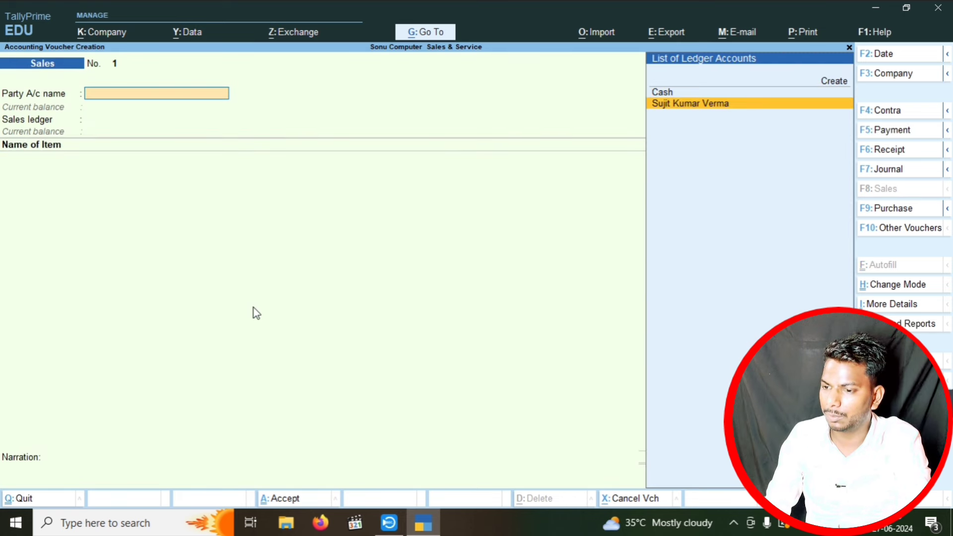
pyautogui.press('Up')
pyautogui.press('Up')
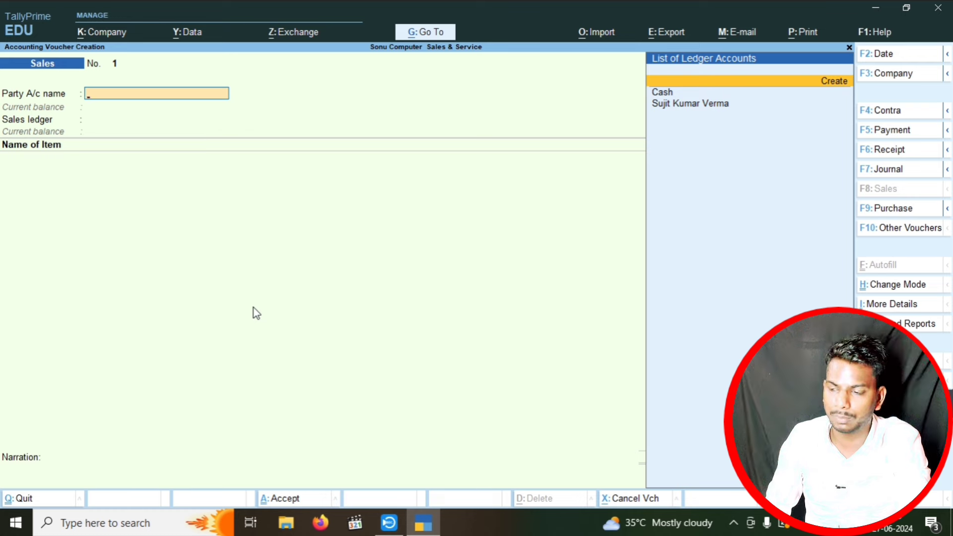
pyautogui.press('Return')
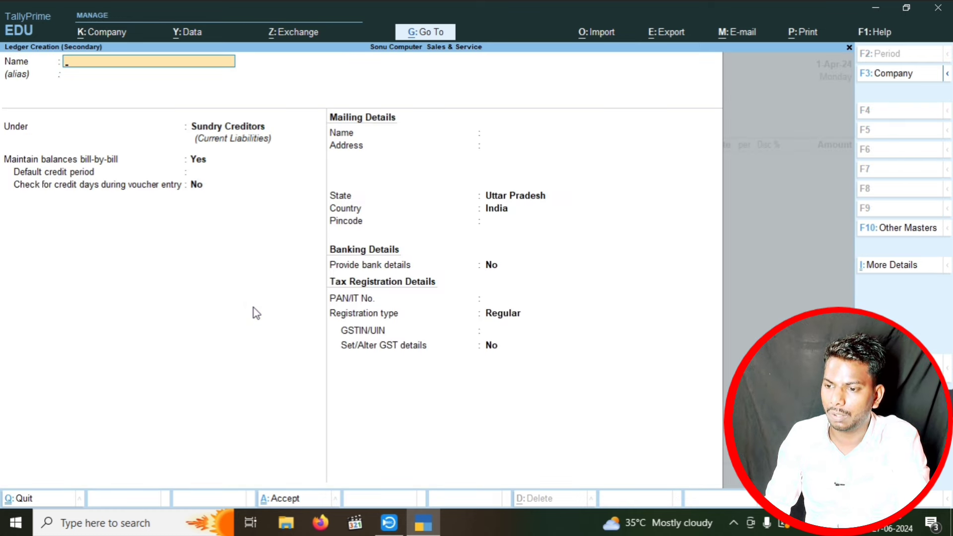
pyautogui.press('Escape')
pyautogui.press('Return')
pyautogui.press('Down')
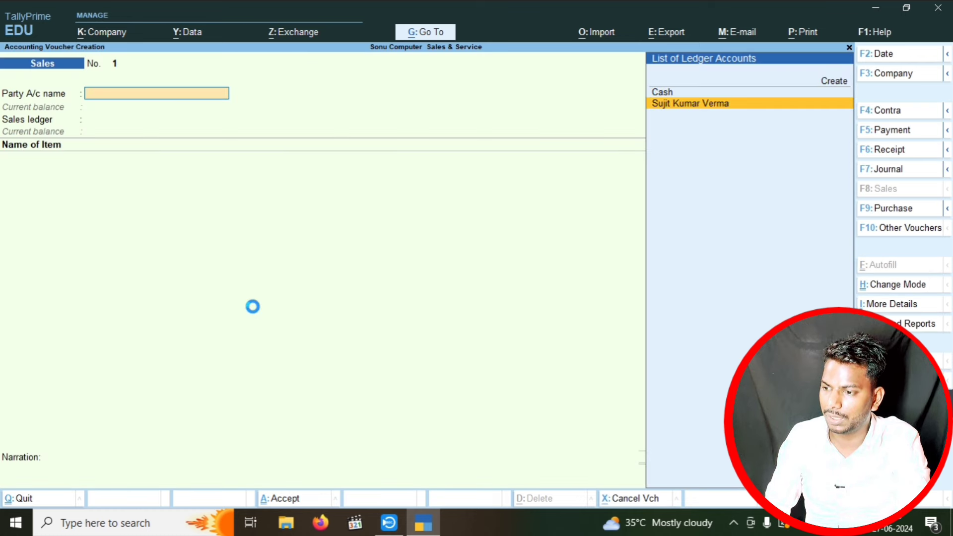
pyautogui.press('Return')
pyautogui.press('Return')
pyautogui.press('Return')
pyautogui.press('Return')
pyautogui.press('Return')
pyautogui.press('Return')
pyautogui.press('Return')
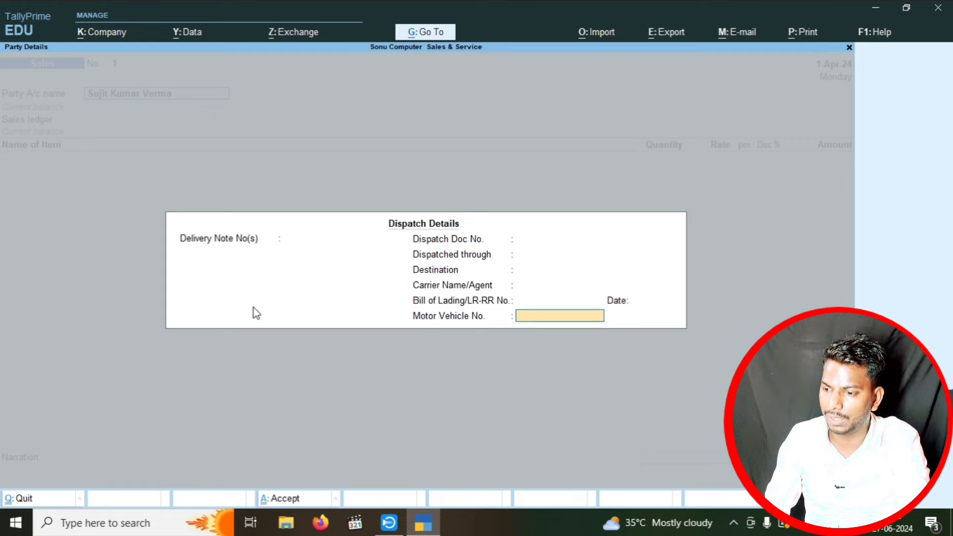
pyautogui.press('Return')
pyautogui.press('Return')
pyautogui.press('Return')
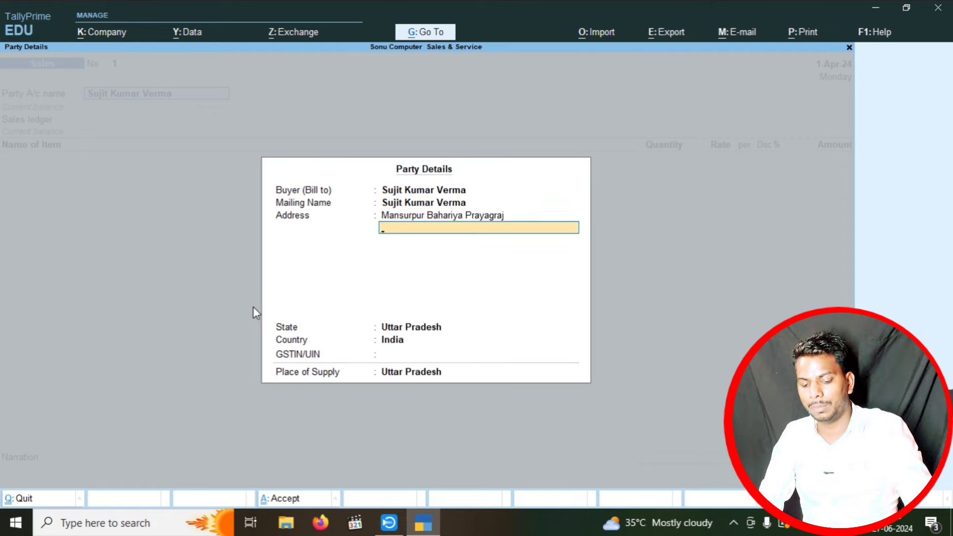
pyautogui.press('Return')
pyautogui.press('Return')
pyautogui.press('Return')
pyautogui.press('Return')
pyautogui.press('Return')
pyautogui.press('Return')
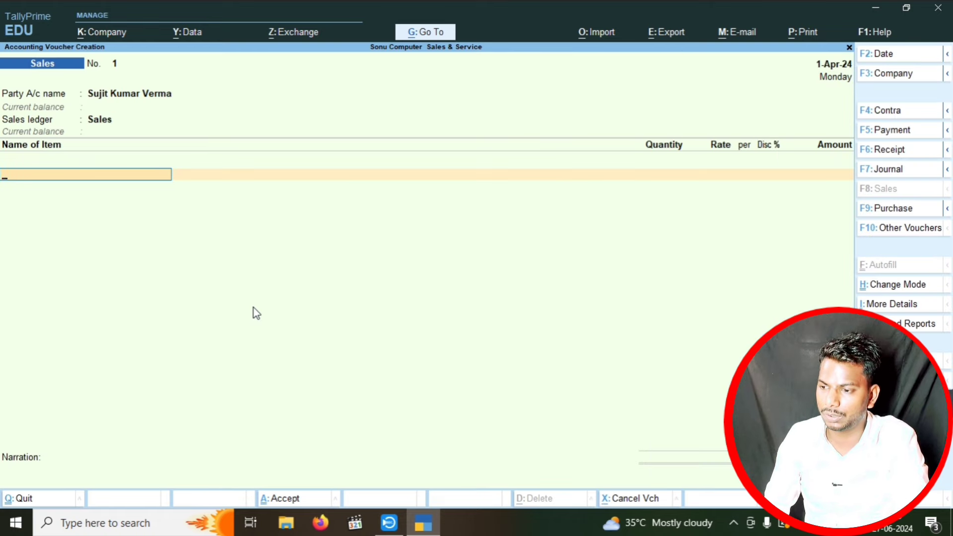
# - Add 1 Dell I5 12gen at MRP 70,000 with 5% discount, giving 61,750.00
pyautogui.press('Down')
pyautogui.press('Return')
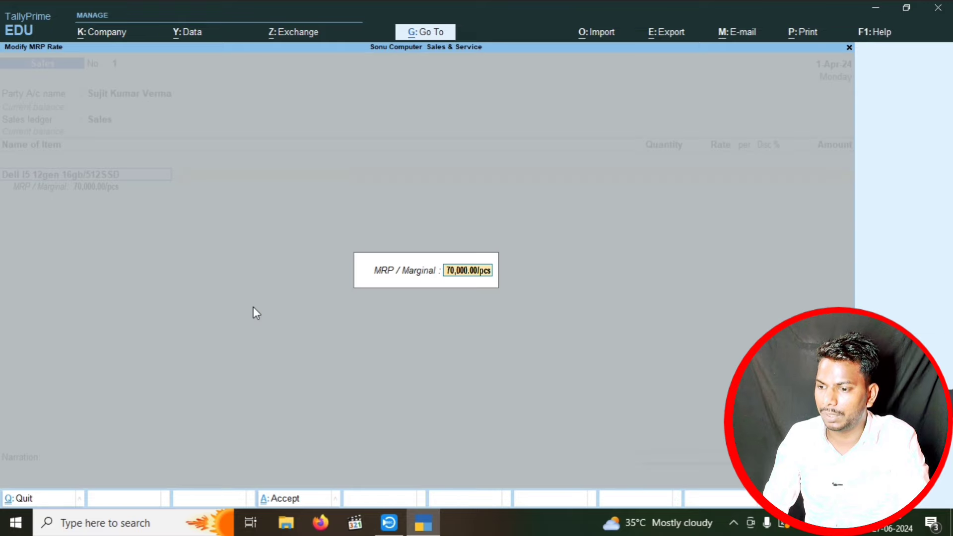
pyautogui.press('Return')
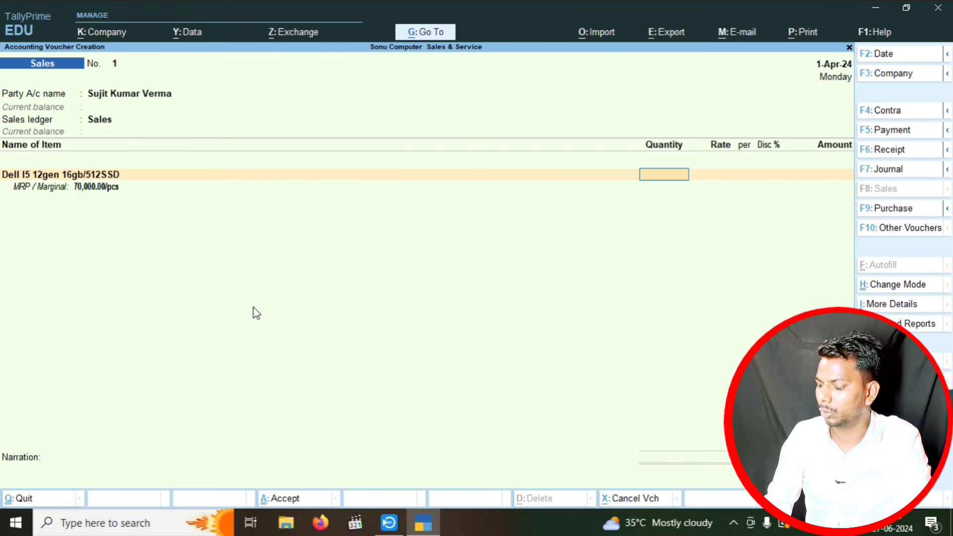
pyautogui.write('1')
pyautogui.press('Return')
pyautogui.press('Return')
pyautogui.press('Return')
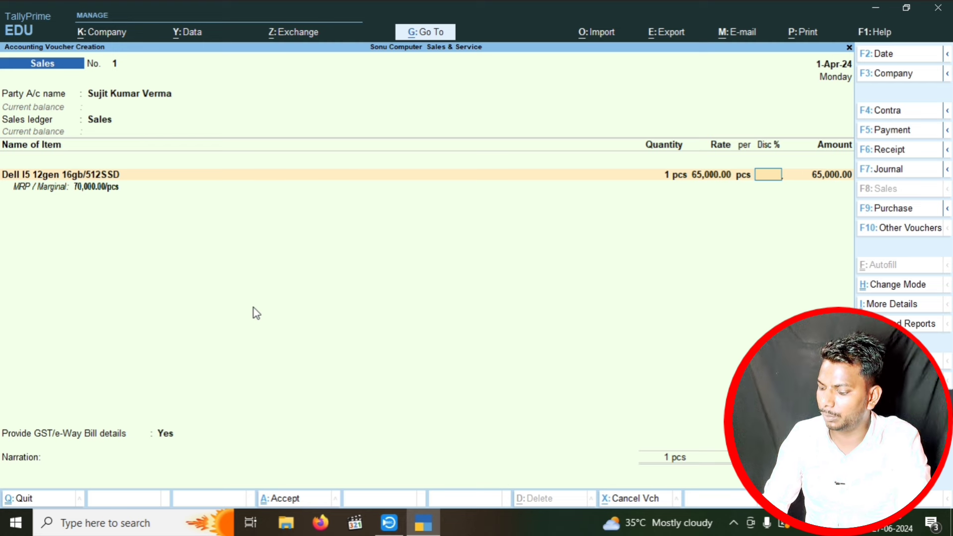
pyautogui.write('5')
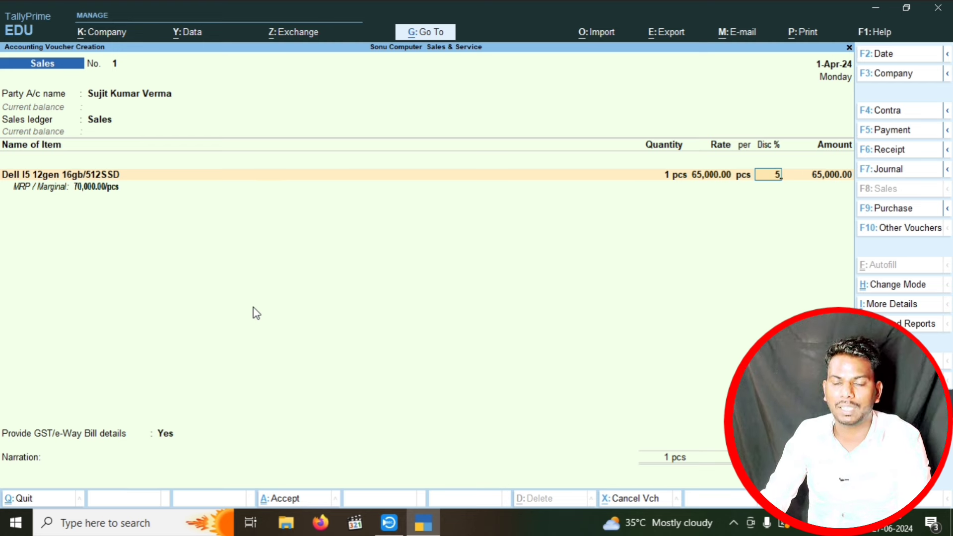
pyautogui.press('Return')
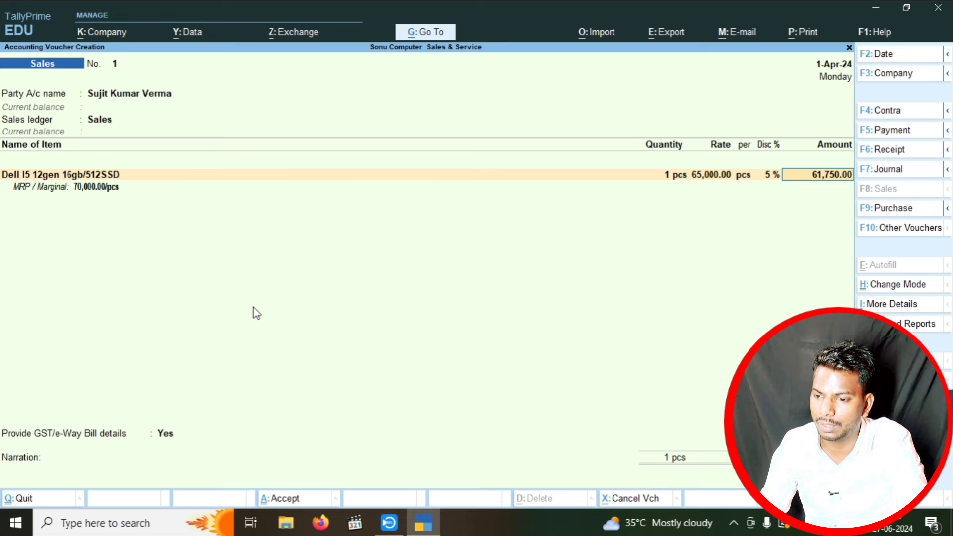
pyautogui.press('Return')
pyautogui.press('Return')
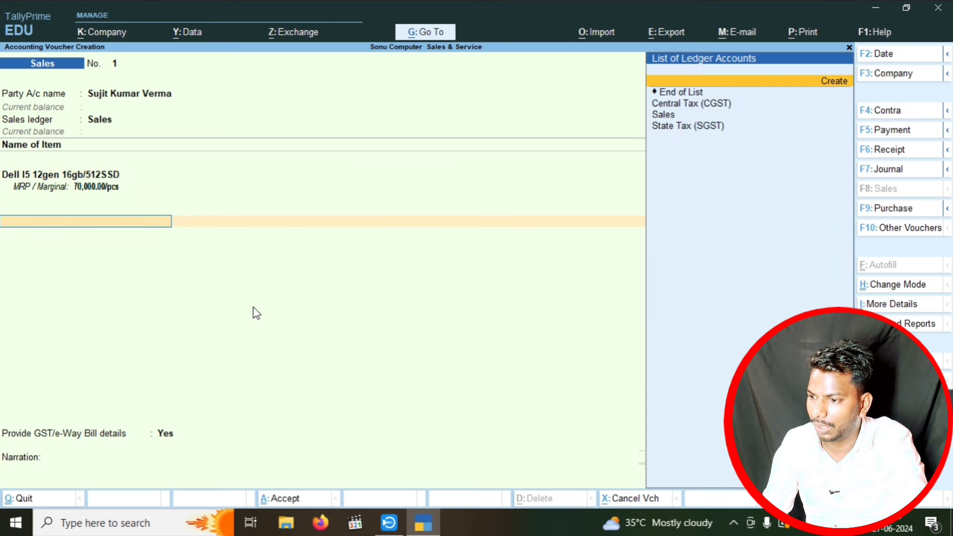
# - Add Central Tax (CGST) and State Tax (SGST) ledgers, then accept the voucher
pyautogui.press('Down')
pyautogui.press('Down')
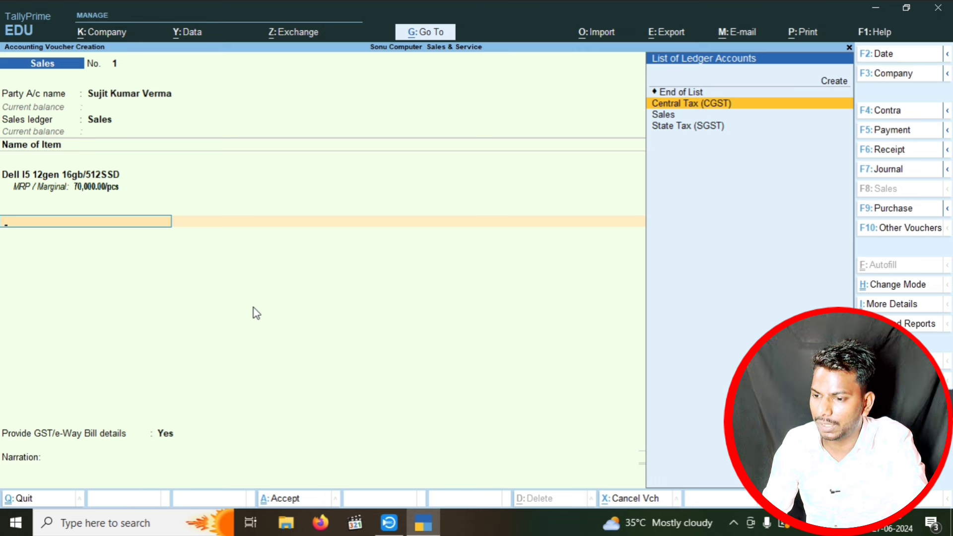
pyautogui.press('Return')
pyautogui.press('Return')
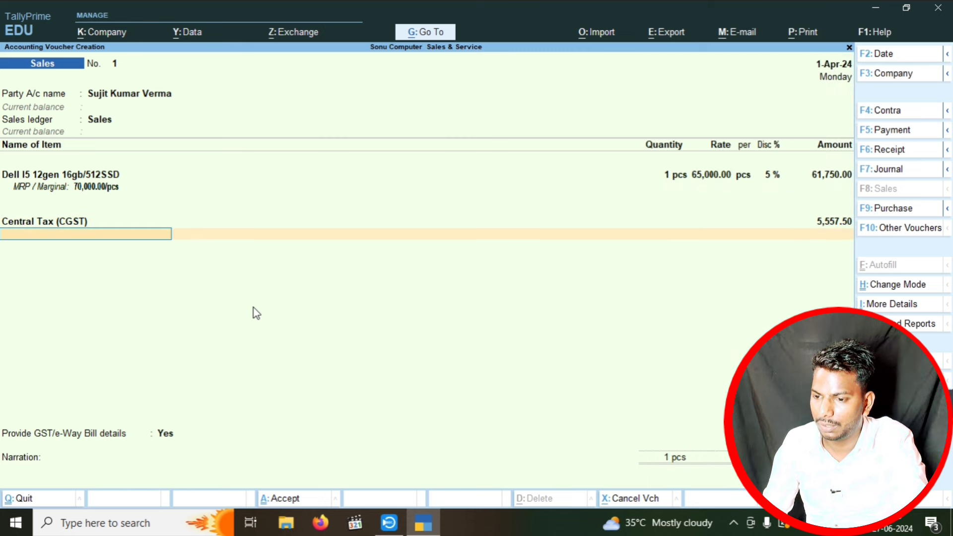
pyautogui.press('Down')
pyautogui.press('Down')
pyautogui.press('Down')
pyautogui.press('Down')
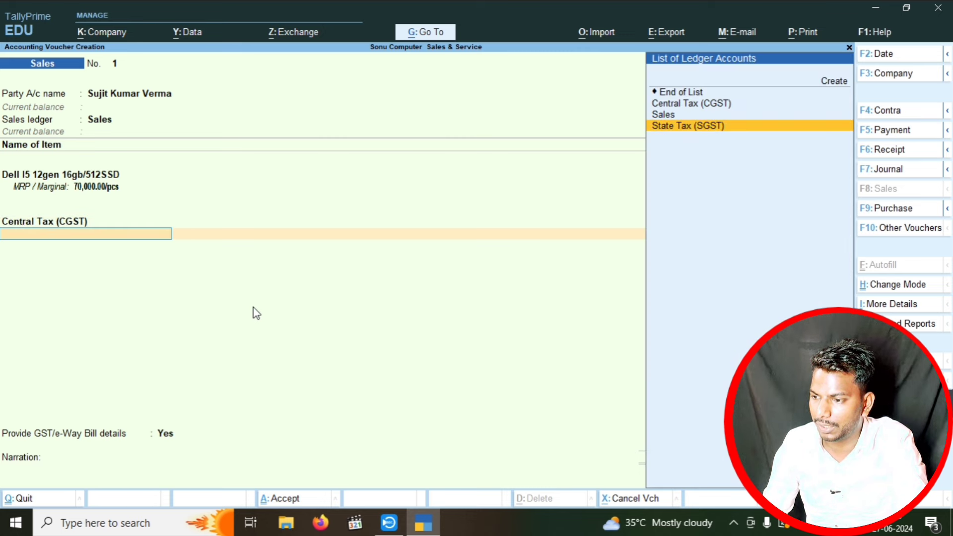
pyautogui.press('Return')
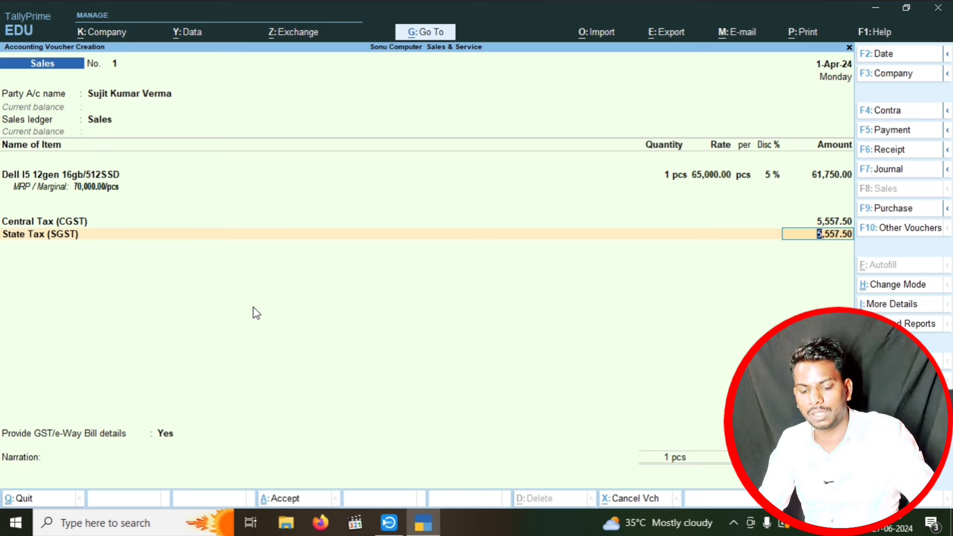
pyautogui.hotkey('ctrl', 'a')
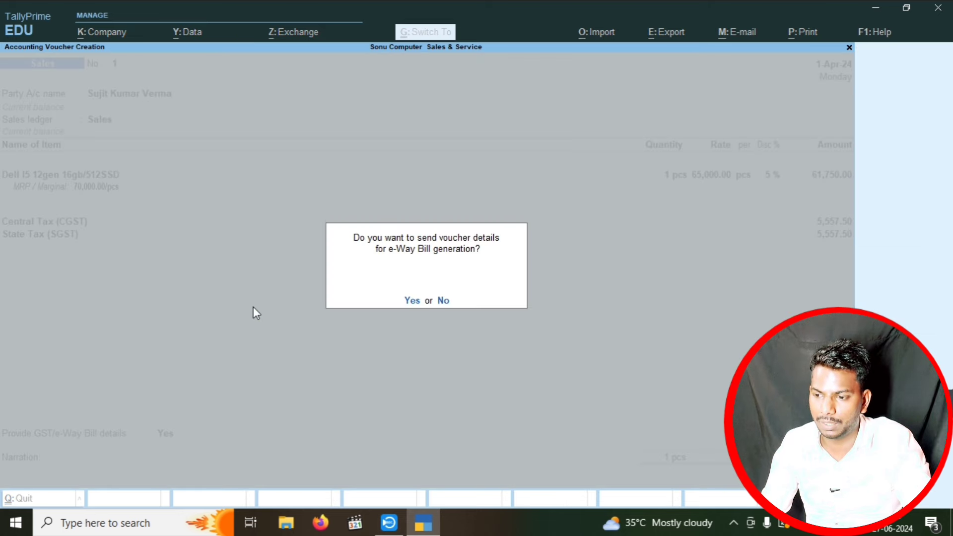
# - Decline the e-Way Bill, reopen voucher No. 1 from Day Book, and preview its Tax Invoice
pyautogui.press('n')
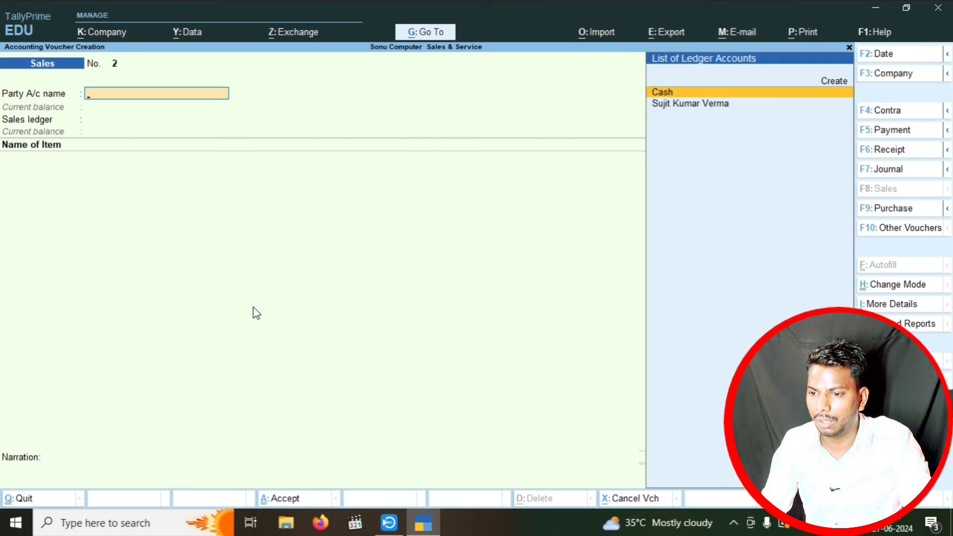
pyautogui.press('Escape')
pyautogui.press('Down')
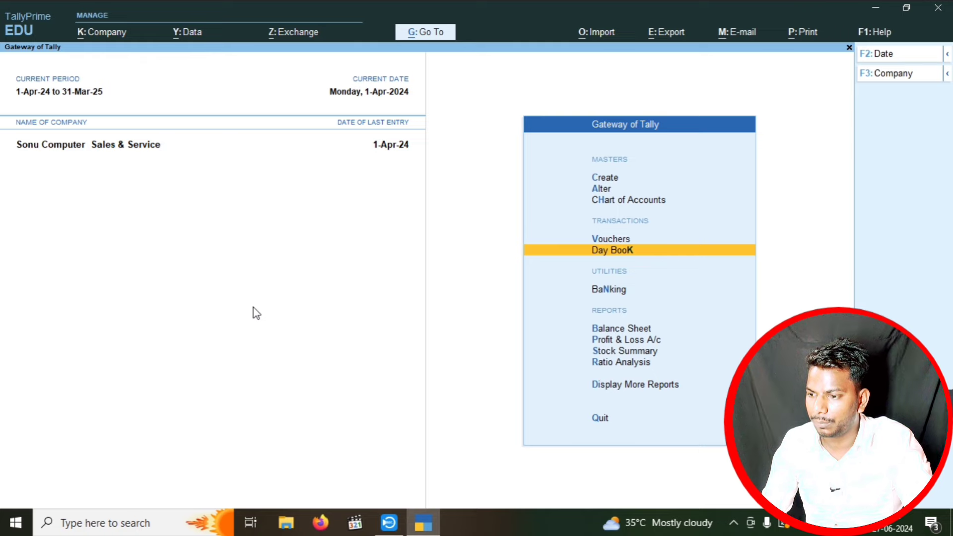
pyautogui.press('Return')
pyautogui.press('Return')
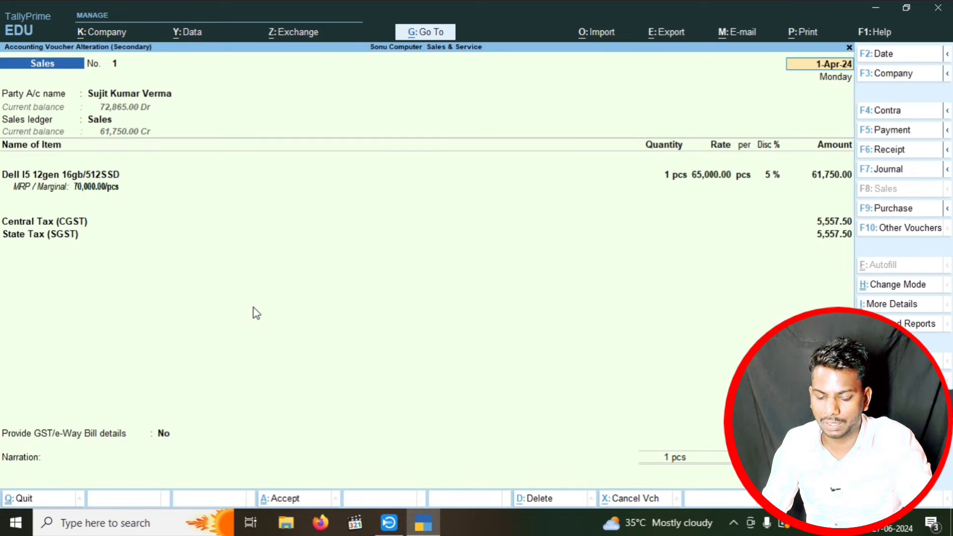
pyautogui.hotkey('alt', 'p')
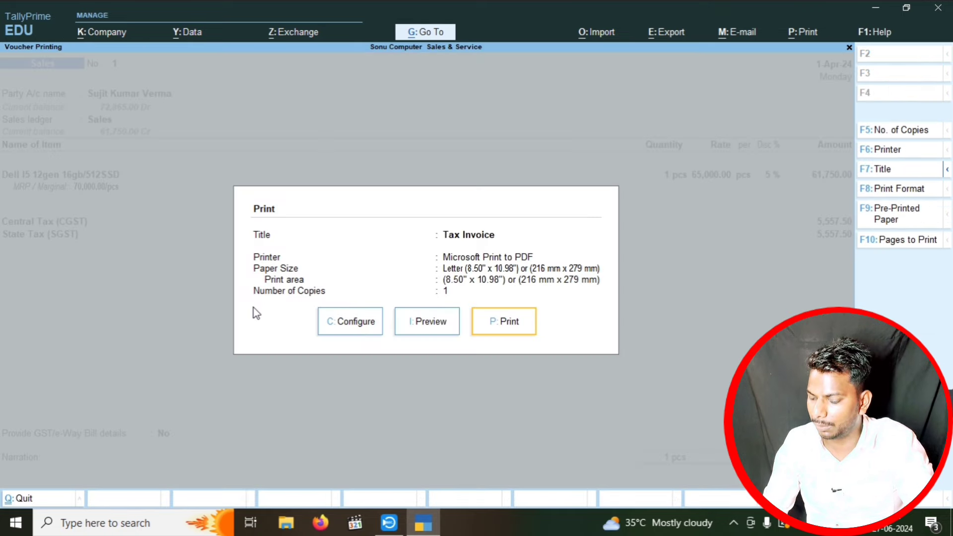
pyautogui.press('i')
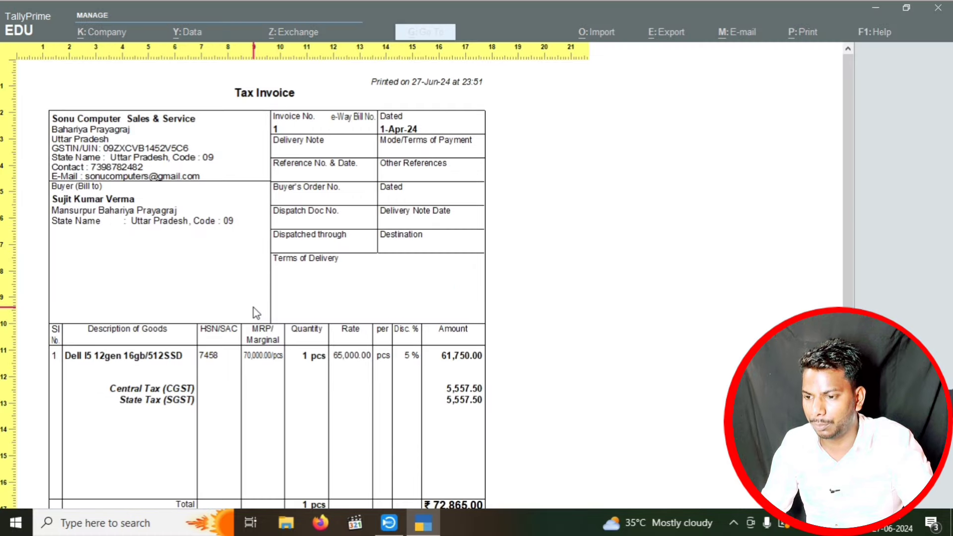
pyautogui.scroll(-6, 256, 312)
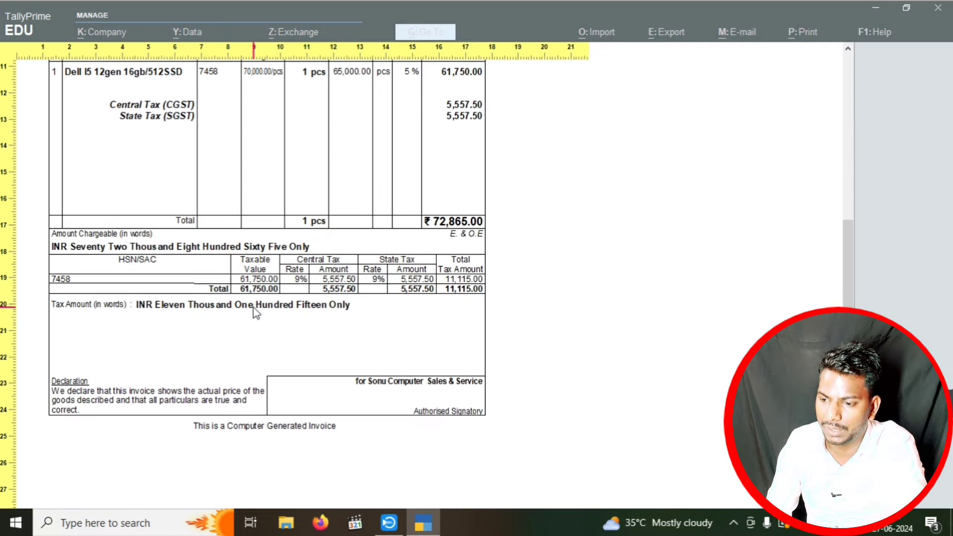
pyautogui.scroll(5, 256, 313)
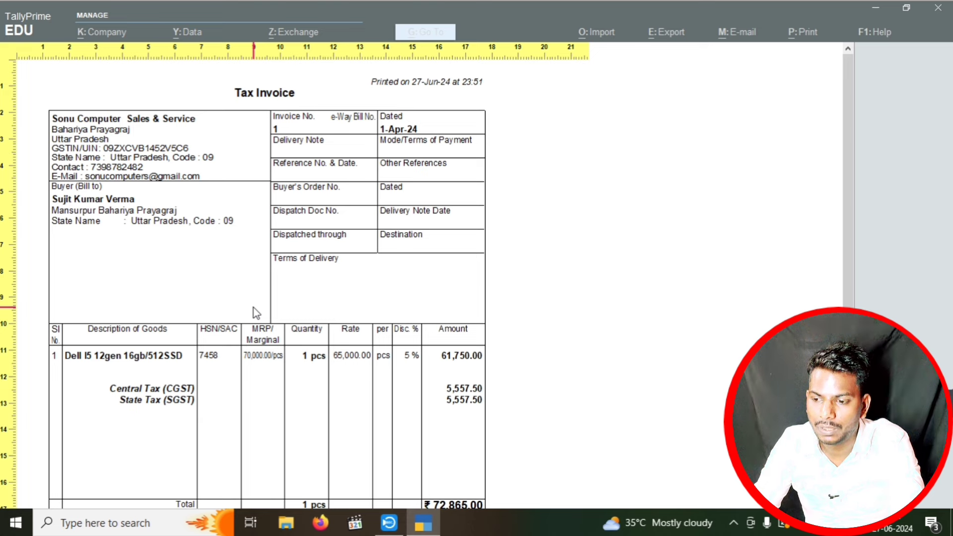
pyautogui.press('Escape')
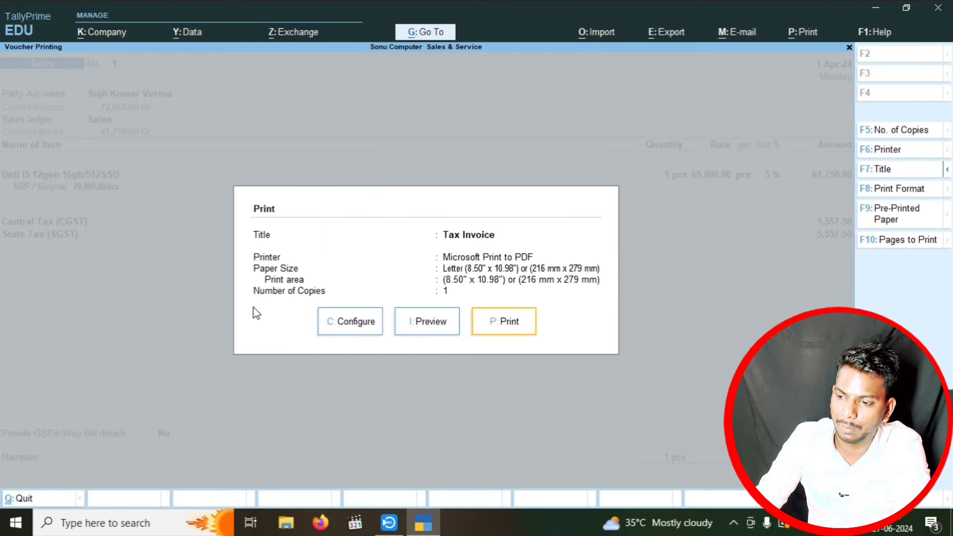
# - Browse all Tax Invoice print configuration options, then close without changes
pyautogui.press('Left')
pyautogui.press('Left')
pyautogui.press('Return')
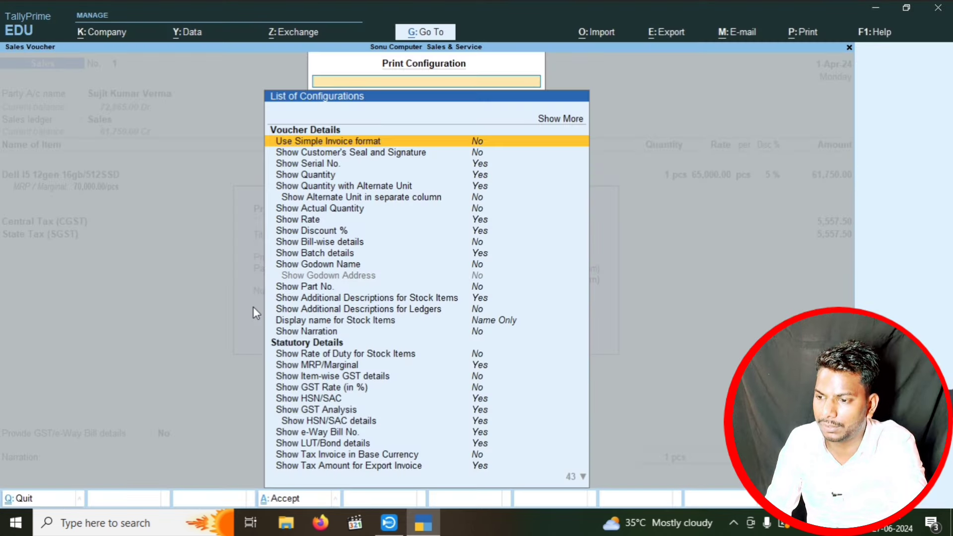
pyautogui.press('Up')
pyautogui.press('Return')
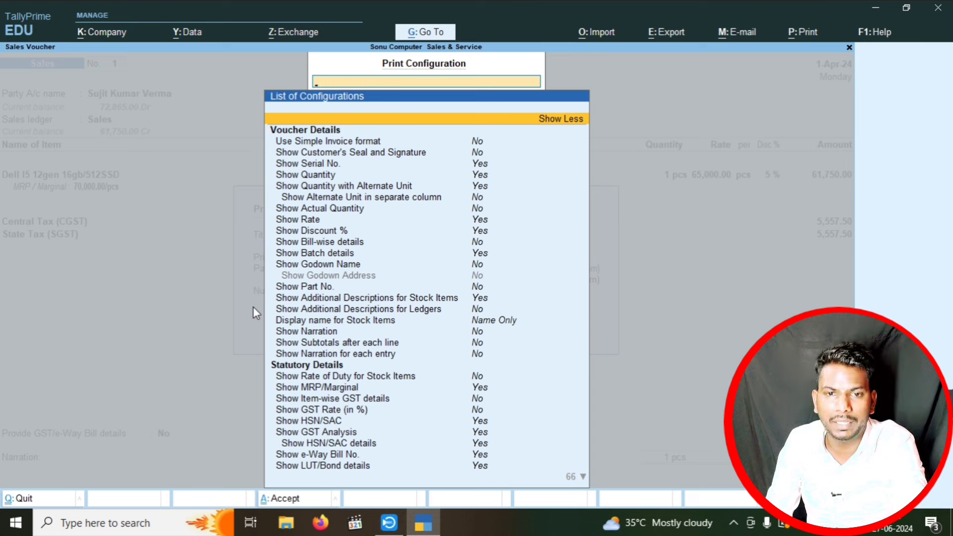
pyautogui.press('Down')
pyautogui.press('Down')
pyautogui.press('Down')
pyautogui.press('Down')
pyautogui.press('Down')
pyautogui.press('Down')
pyautogui.press('Down')
pyautogui.press('Down')
pyautogui.press('Down')
pyautogui.press('Down')
pyautogui.press('Down')
pyautogui.press('Down')
pyautogui.press('Down')
pyautogui.press('Down')
pyautogui.press('Down')
pyautogui.press('Down')
pyautogui.press('Down')
pyautogui.press('Down')
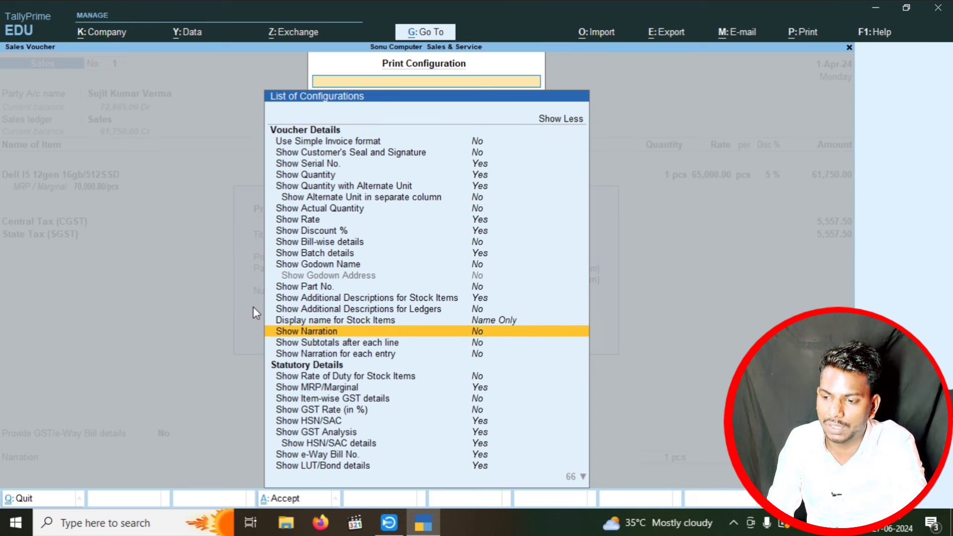
pyautogui.press('Down')
pyautogui.press('Down')
pyautogui.press('Down')
pyautogui.press('Down')
pyautogui.press('Down')
pyautogui.press('Down')
pyautogui.press('Down')
pyautogui.press('Down')
pyautogui.press('Down')
pyautogui.press('Down')
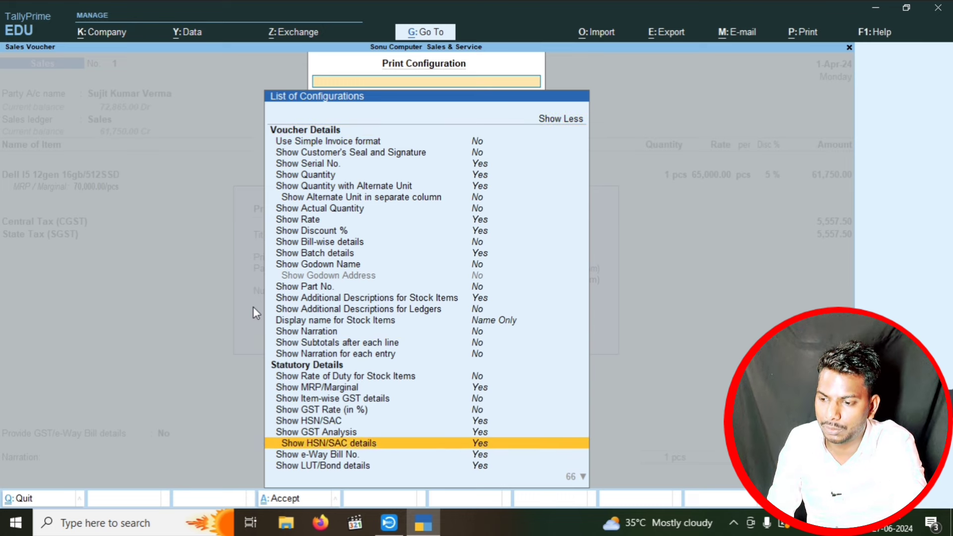
pyautogui.press('Down')
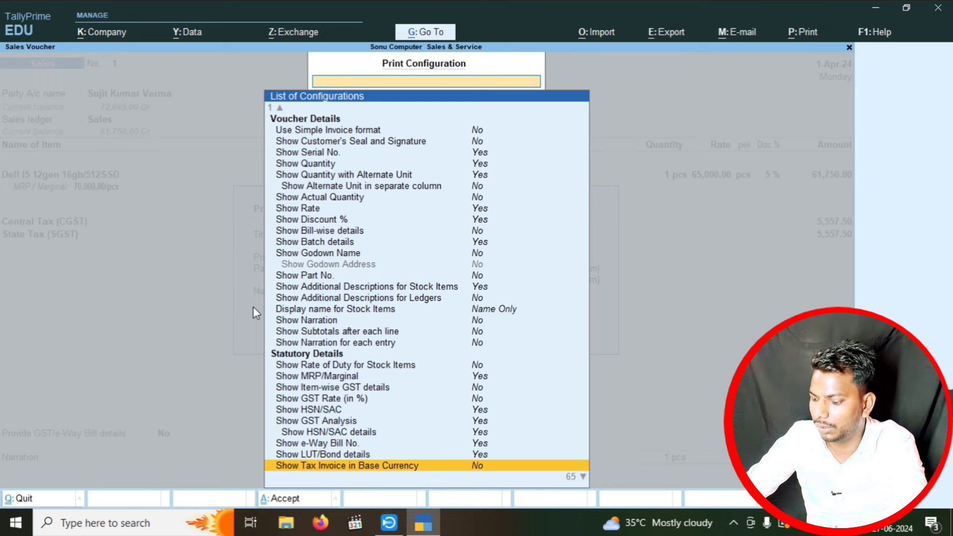
pyautogui.press('Down')
pyautogui.press('Down')
pyautogui.press('Down')
pyautogui.press('Down')
pyautogui.press('Down')
pyautogui.press('Down')
pyautogui.press('Down')
pyautogui.press('Down')
pyautogui.press('Down')
pyautogui.press('Down')
pyautogui.press('Down')
pyautogui.press('Down')
pyautogui.press('Down')
pyautogui.press('Down')
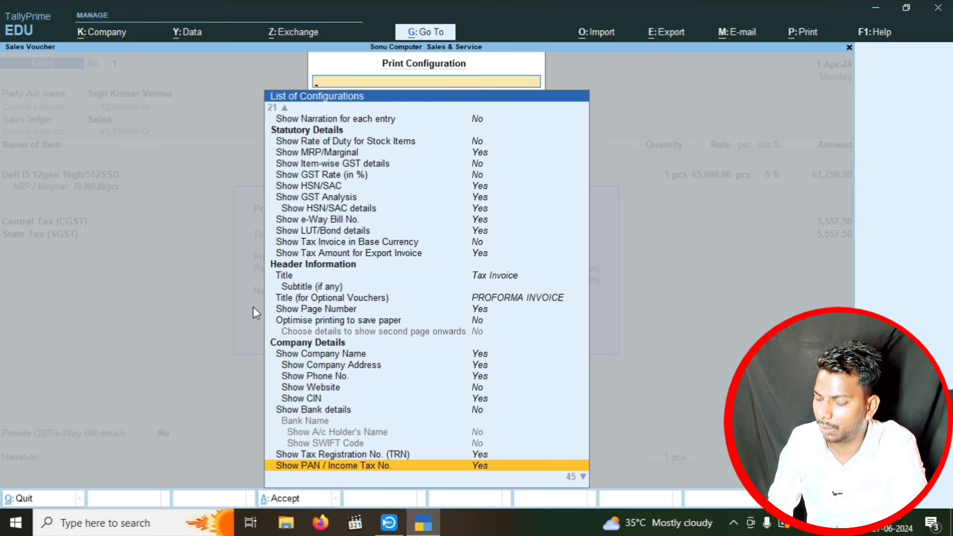
pyautogui.press('Down')
pyautogui.press('Down')
pyautogui.press('Down')
pyautogui.press('Down')
pyautogui.press('Down')
pyautogui.press('Down')
pyautogui.press('Down')
pyautogui.press('Down')
pyautogui.press('Down')
pyautogui.press('Down')
pyautogui.press('Down')
pyautogui.press('Down')
pyautogui.press('Down')
pyautogui.press('Down')
pyautogui.press('Down')
pyautogui.press('Down')
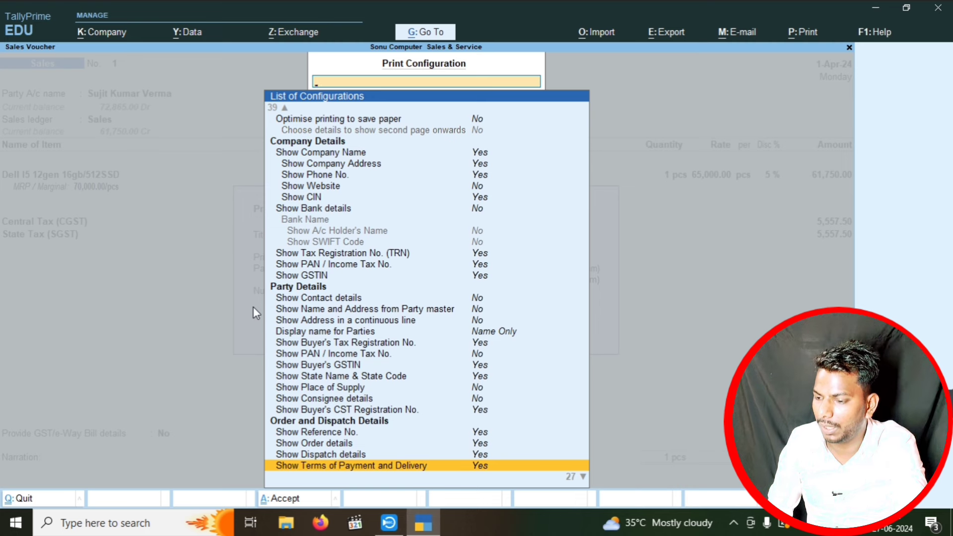
pyautogui.press('Down')
pyautogui.press('Down')
pyautogui.press('Down')
pyautogui.press('Down')
pyautogui.press('Down')
pyautogui.press('Down')
pyautogui.press('Down')
pyautogui.press('Down')
pyautogui.press('Down')
pyautogui.press('Down')
pyautogui.press('Down')
pyautogui.press('Down')
pyautogui.press('Down')
pyautogui.press('Down')
pyautogui.press('Down')
pyautogui.press('Down')
pyautogui.press('Down')
pyautogui.press('Down')
pyautogui.press('Down')
pyautogui.press('Down')
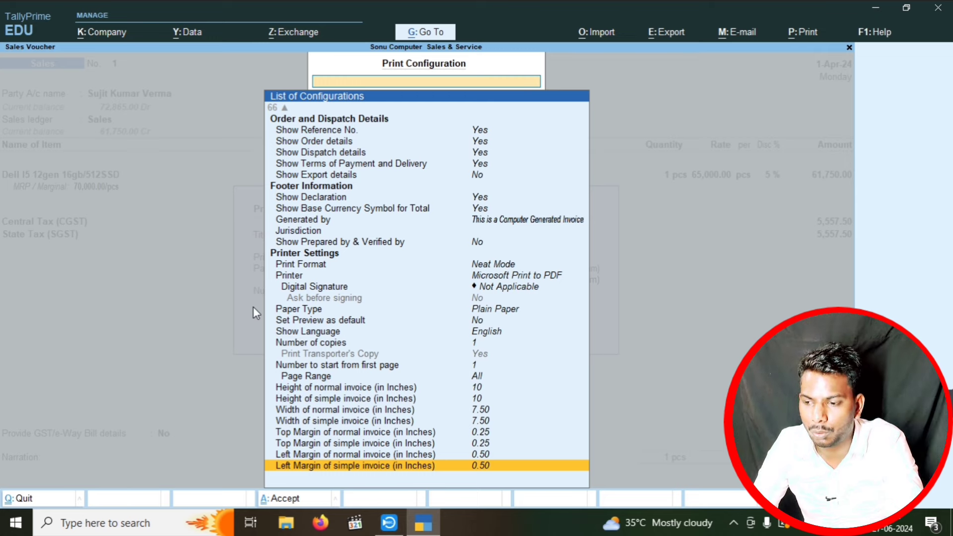
pyautogui.press('Escape')
pyautogui.press('Escape')
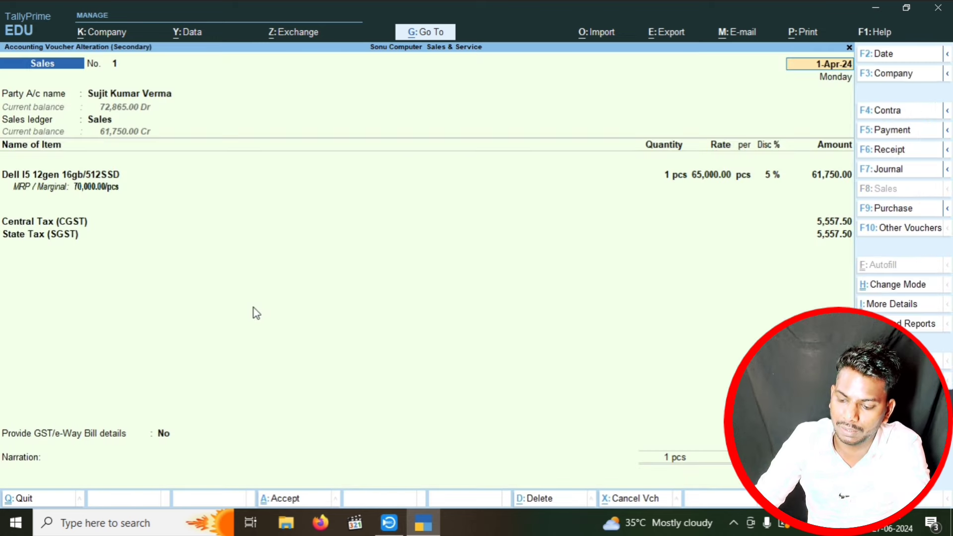
# - Preview voucher No. 1's Tax Invoice zoomed in, scroll through it, and close it
pyautogui.hotkey('alt', 'p')
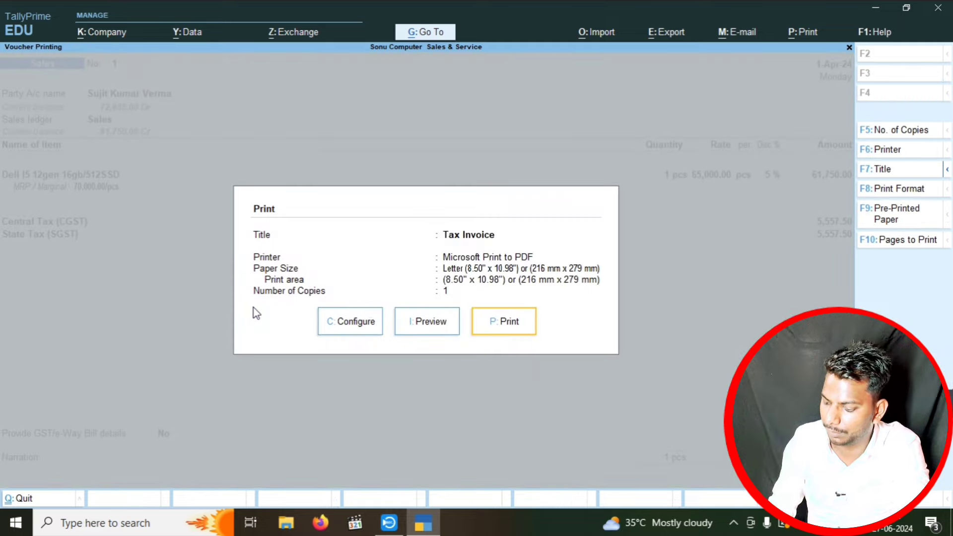
pyautogui.press('Left')
pyautogui.press('Return')
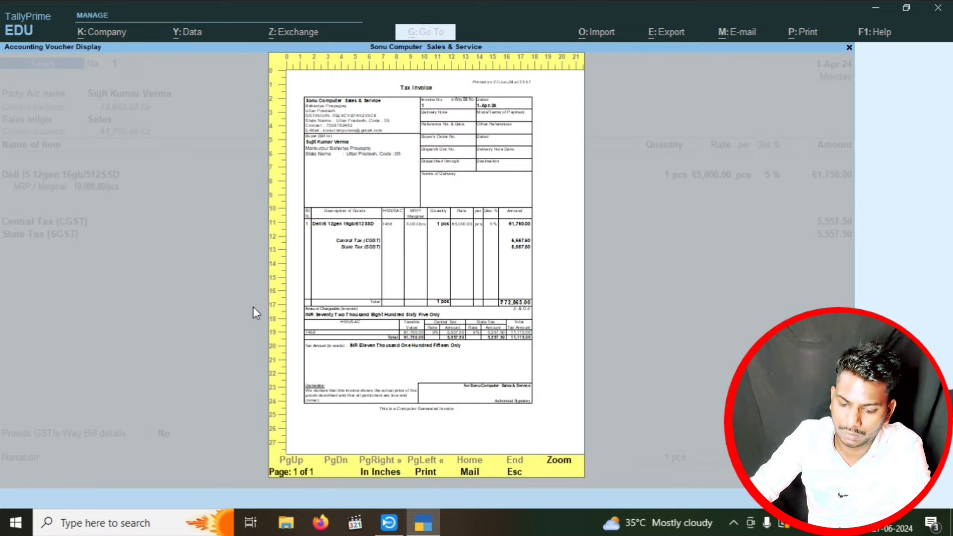
pyautogui.press('Return')
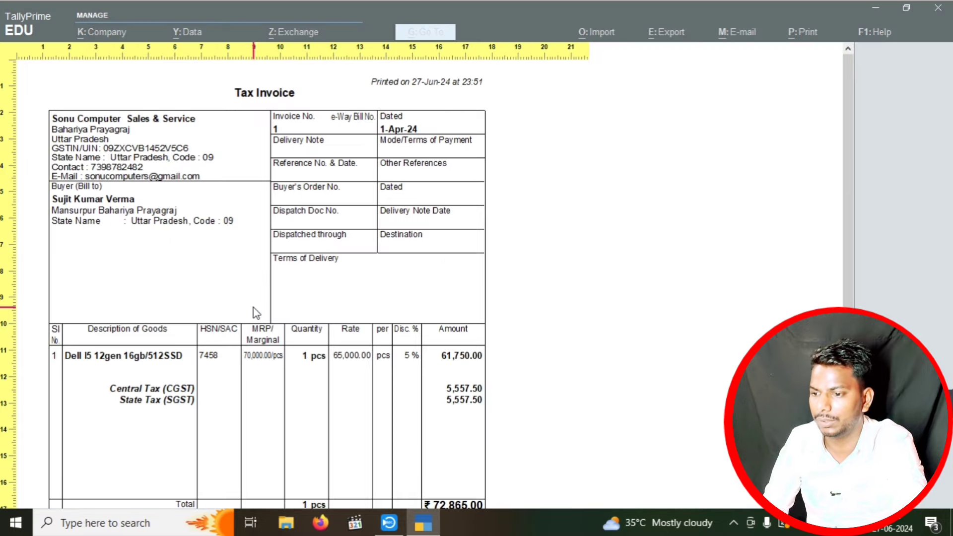
pyautogui.scroll(-5, 256, 312)
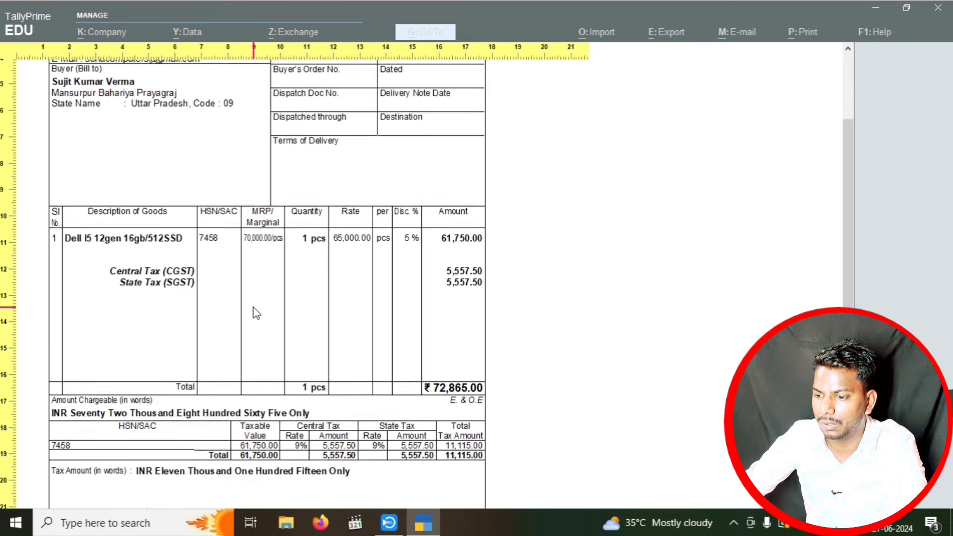
pyautogui.scroll(5, 256, 312)
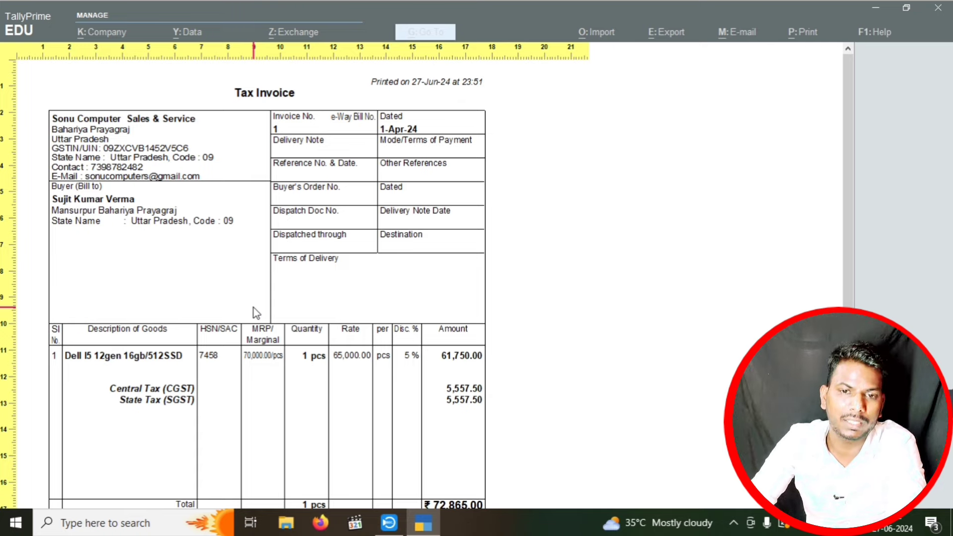
pyautogui.press('Escape')
pyautogui.press('Escape')
pyautogui.press('Escape')
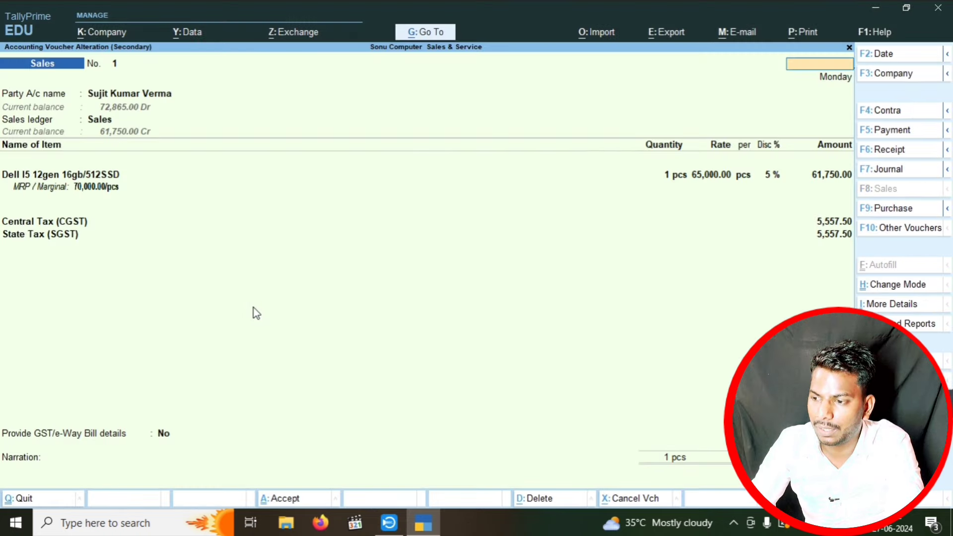
# - Start a new sales voucher and begin creating a new party ledger
pyautogui.press('Escape')
pyautogui.press('Escape')
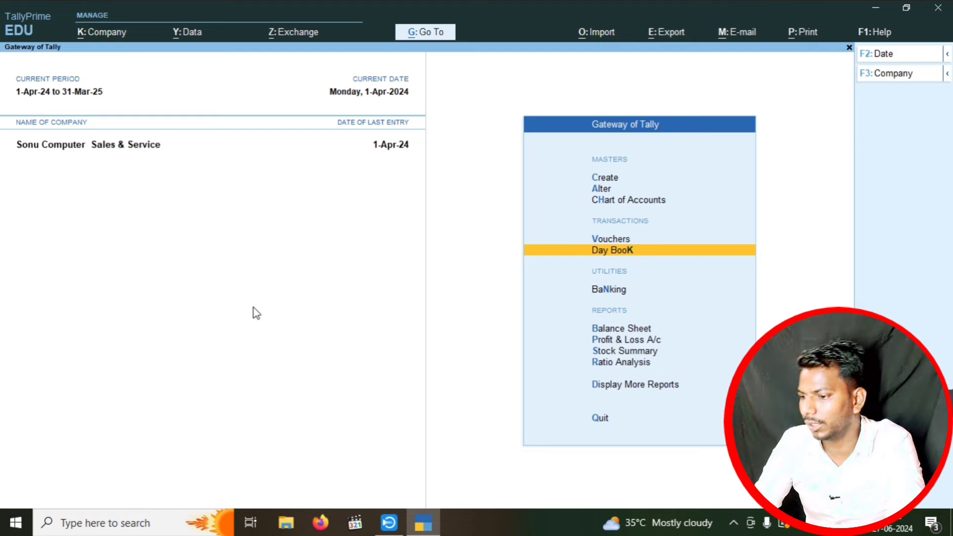
pyautogui.press('Up')
pyautogui.press('Return')
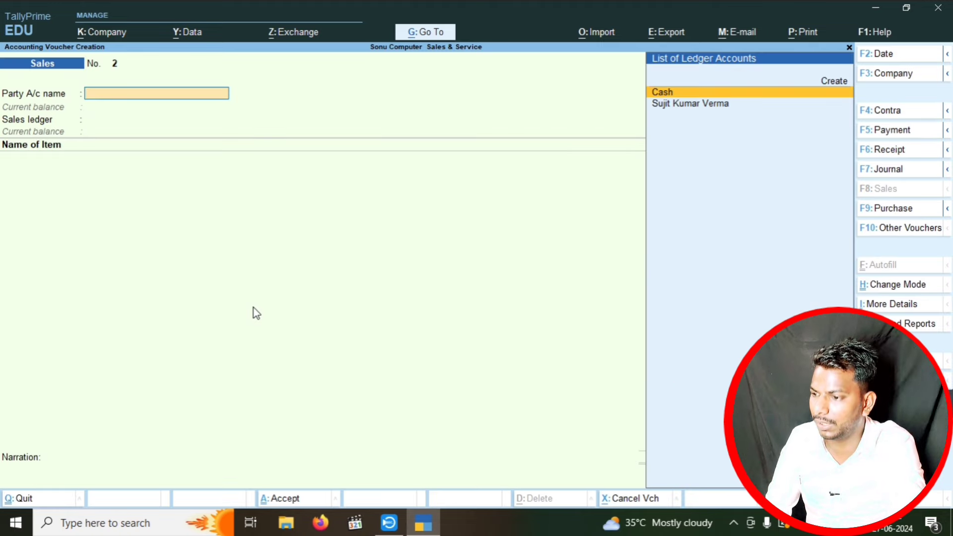
pyautogui.press('Up')
pyautogui.press('Return')
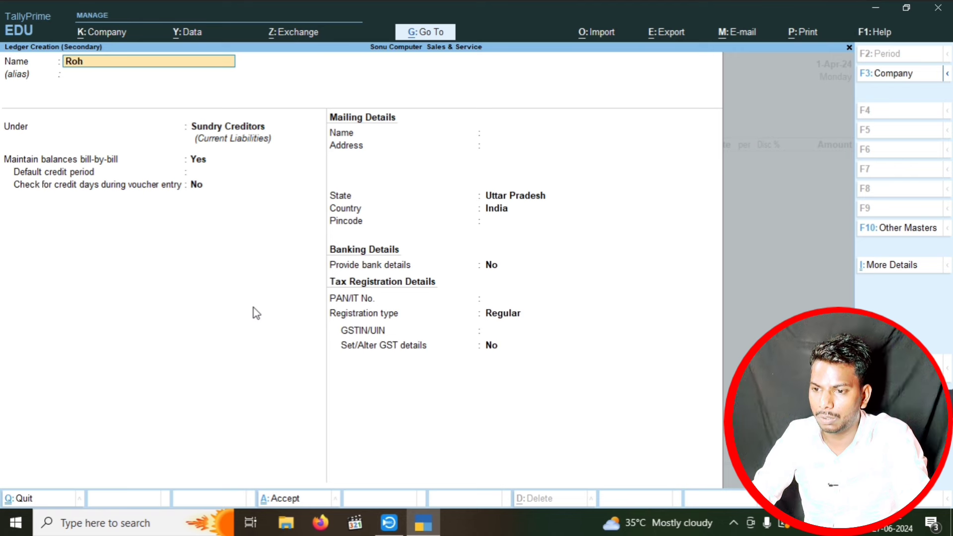
# - Enter the new customer's name as the ledger name and type their mailing address
pyautogui.press('Return')
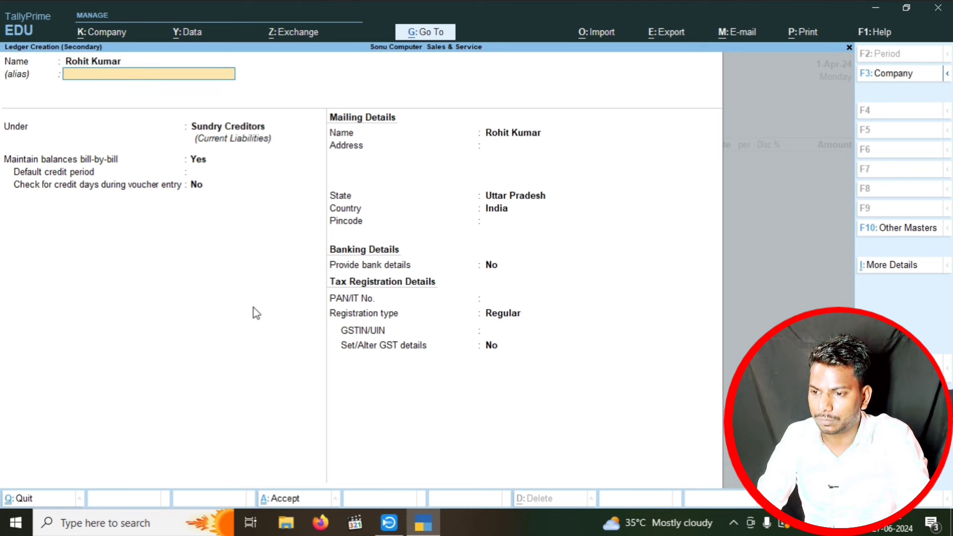
pyautogui.press('Return')
pyautogui.press('Return')
pyautogui.press('Return')
pyautogui.press('Return')
pyautogui.press('Return')
pyautogui.press('Return')
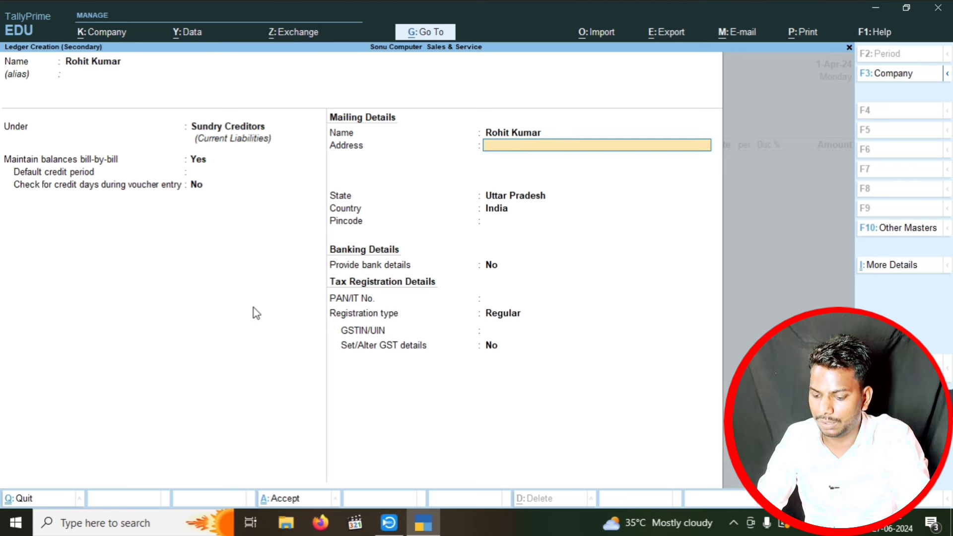
pyautogui.write('Mahpu')
pyautogui.press('BackSpace')
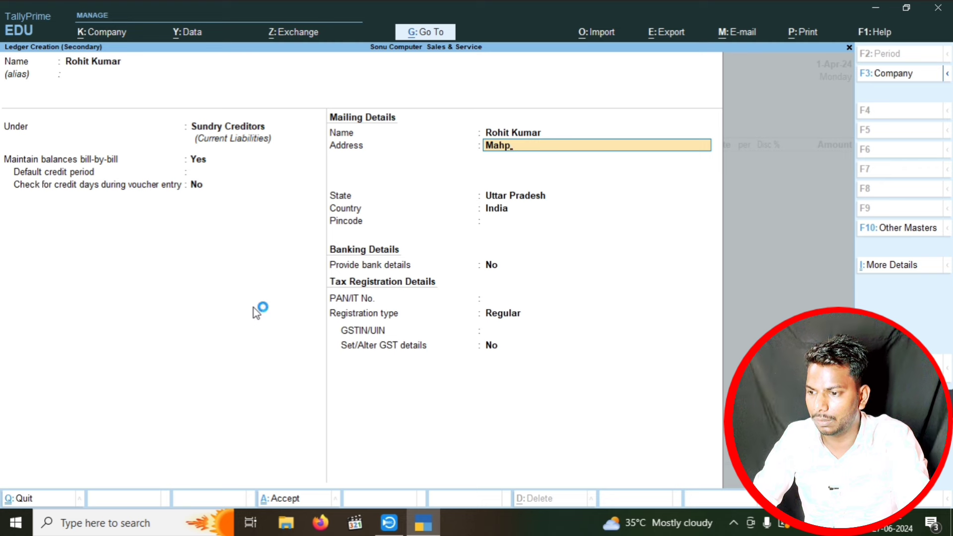
pyautogui.write('ura Bahariya P')
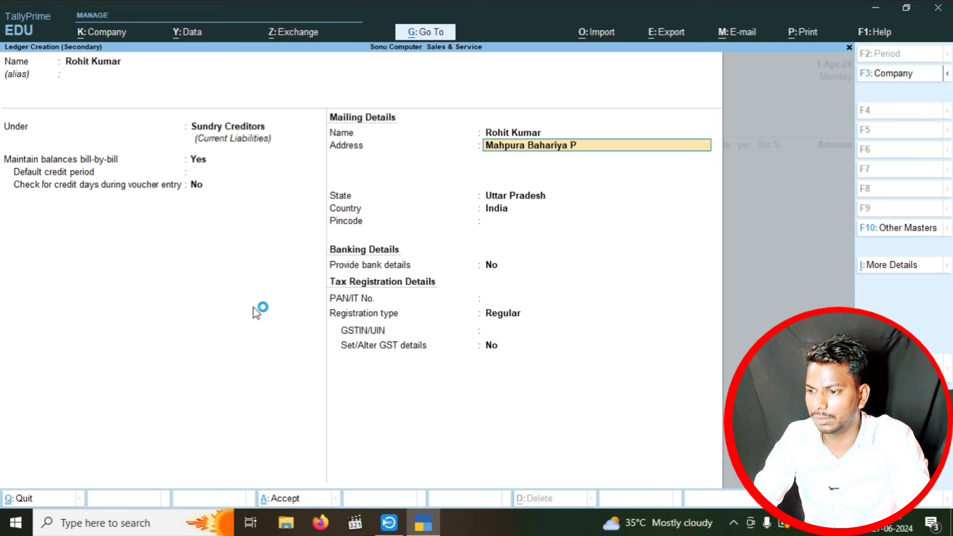
pyautogui.write('rayagraj')
pyautogui.press('Return')
pyautogui.press('Return')
pyautogui.press('Return')
pyautogui.press('Return')
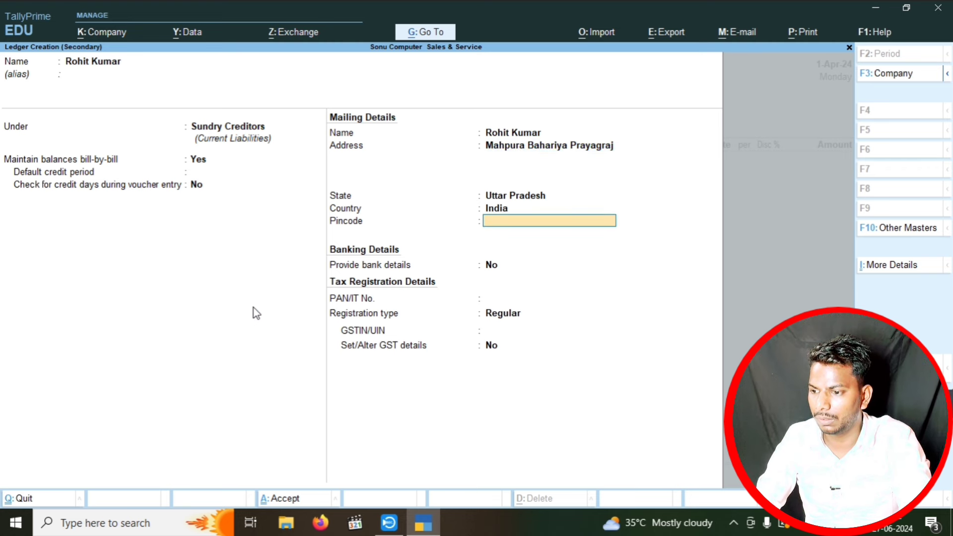
# - Save the party ledger, accept dispatch and party details, and choose the Sales ledger
pyautogui.hotkey('ctrl', 'a')
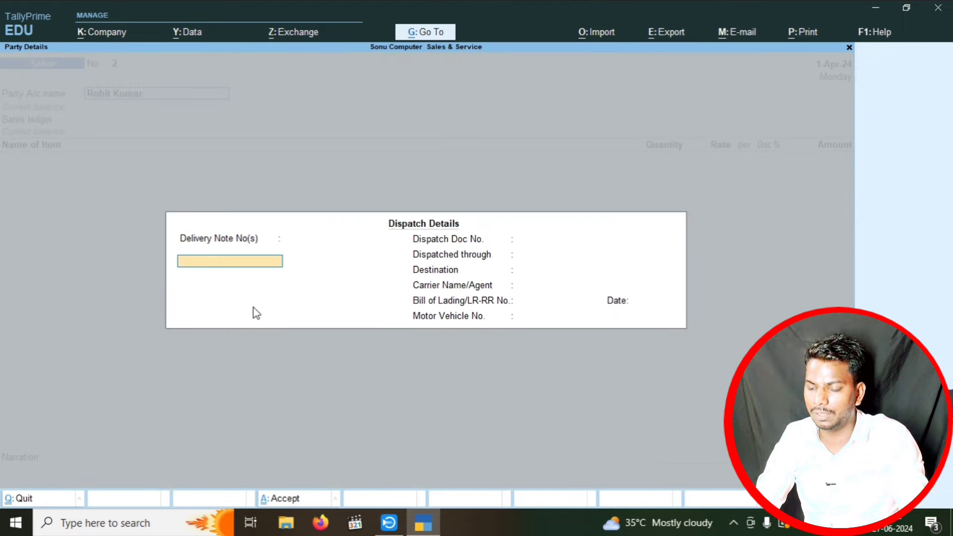
pyautogui.hotkey('ctrl', 'a')
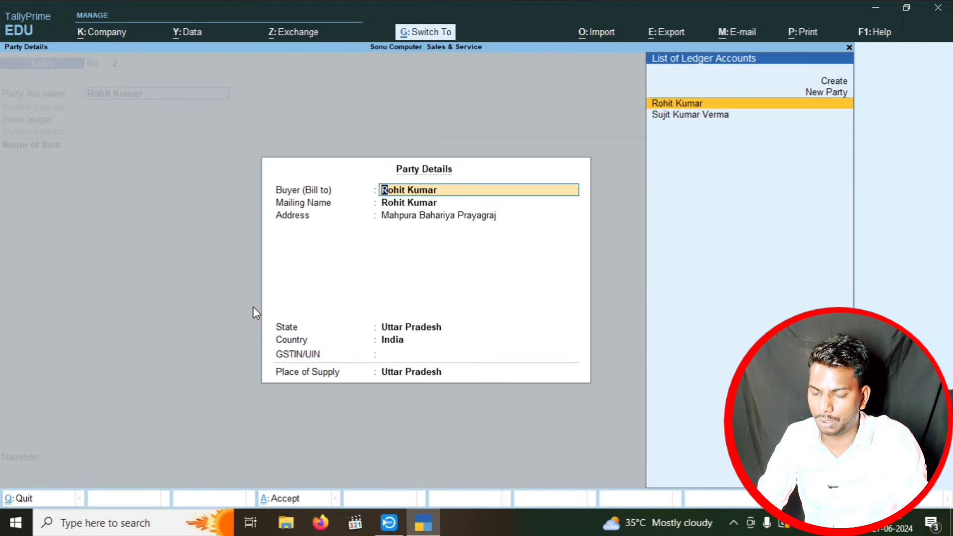
pyautogui.hotkey('ctrl', 'a')
pyautogui.press('Return')
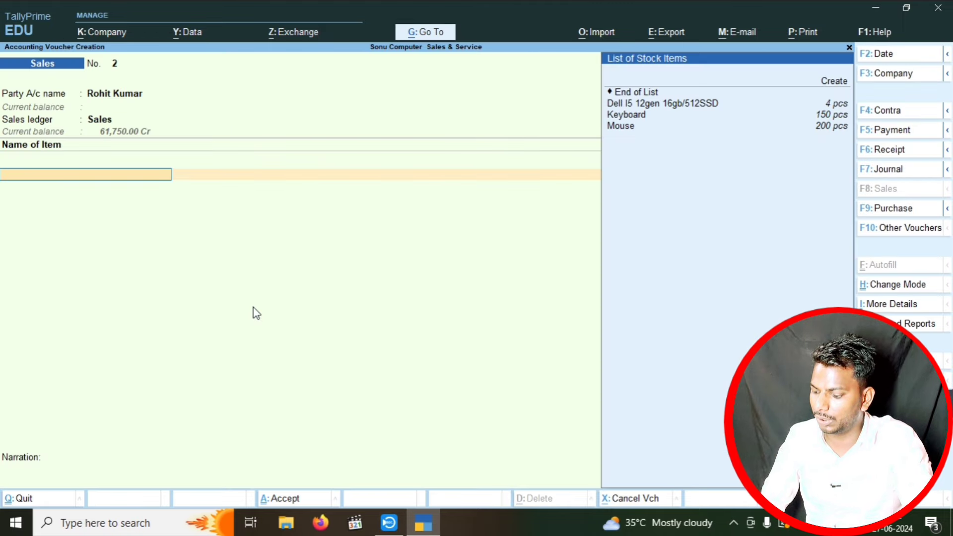
# - Add Keyboard: 5 pcs at 500.00 (MRP 600.00), no discount
pyautogui.press('Down')
pyautogui.press('Down')
pyautogui.press('Return')
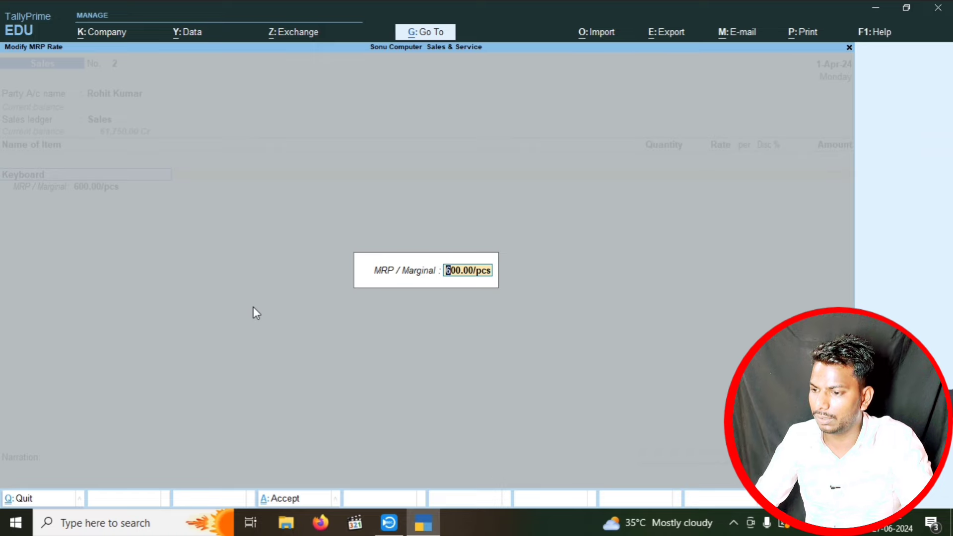
pyautogui.press('Return')
pyautogui.write('5')
pyautogui.press('Return')
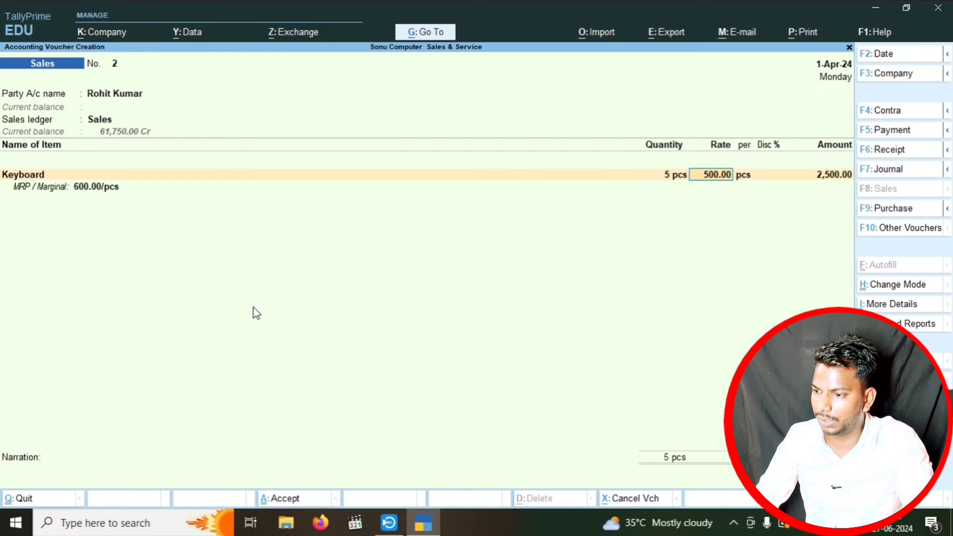
pyautogui.press('Return')
pyautogui.press('Return')
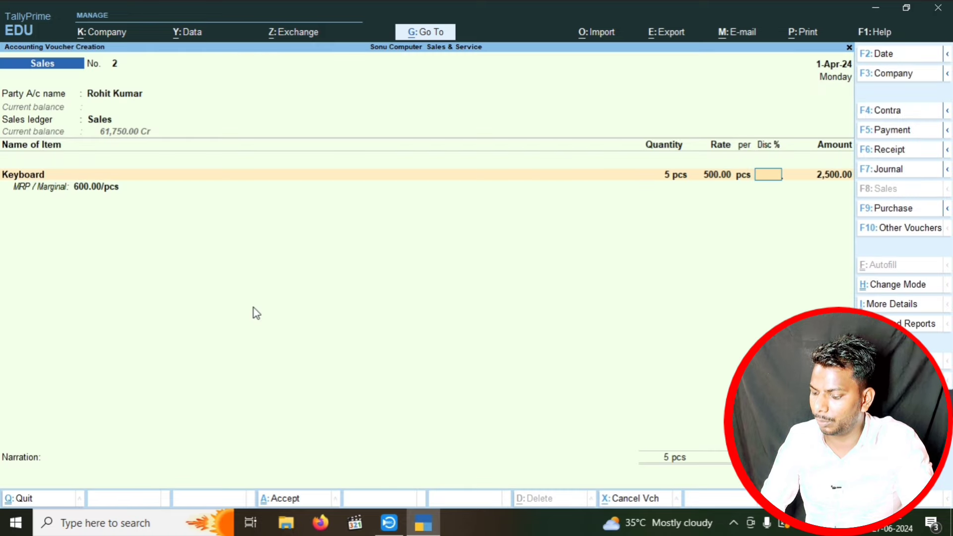
pyautogui.press('Return')
# - Add Mouse: 35 pcs at 250.00 with a 7% discount
pyautogui.press('Return')
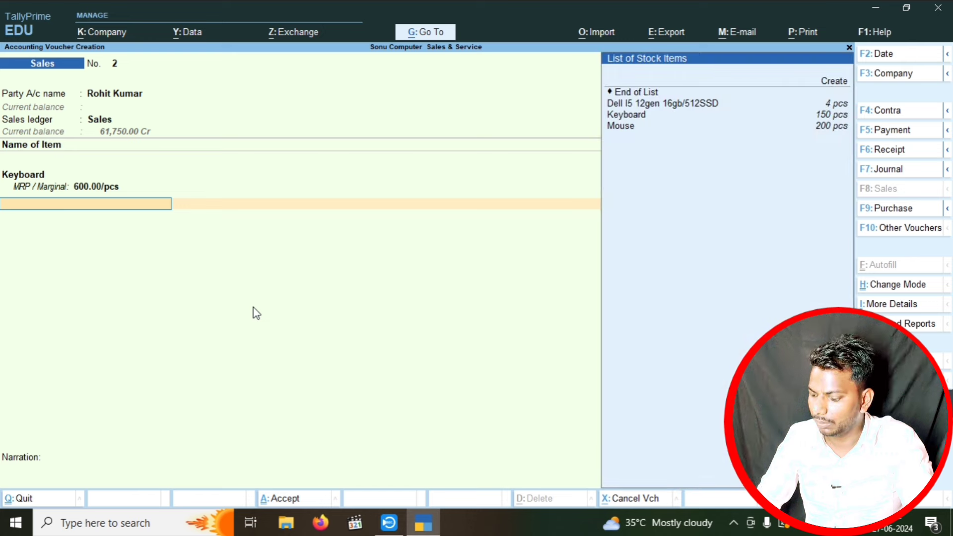
pyautogui.press('Down')
pyautogui.press('Down')
pyautogui.press('Down')
pyautogui.press('Down')
pyautogui.press('Return')
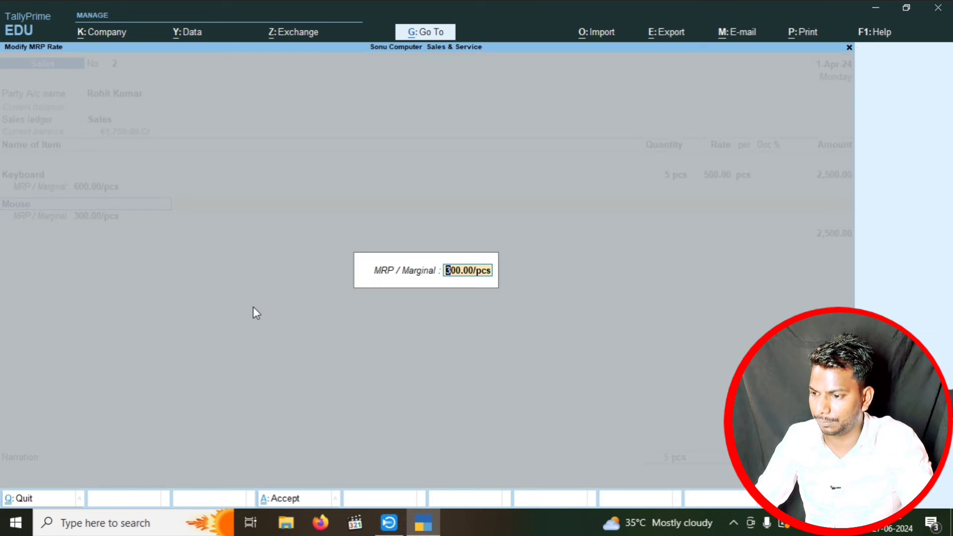
pyautogui.press('Return')
pyautogui.write('35')
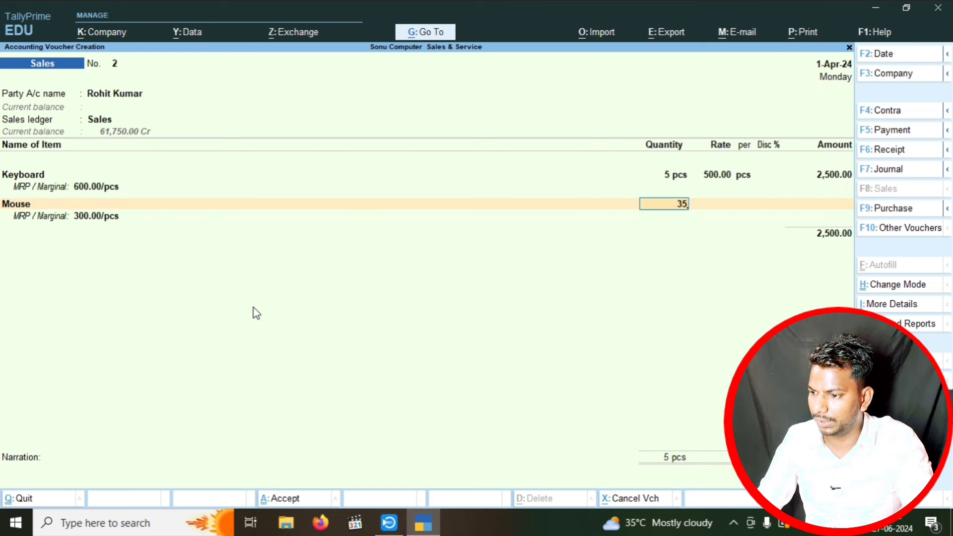
pyautogui.press('Return')
pyautogui.press('Return')
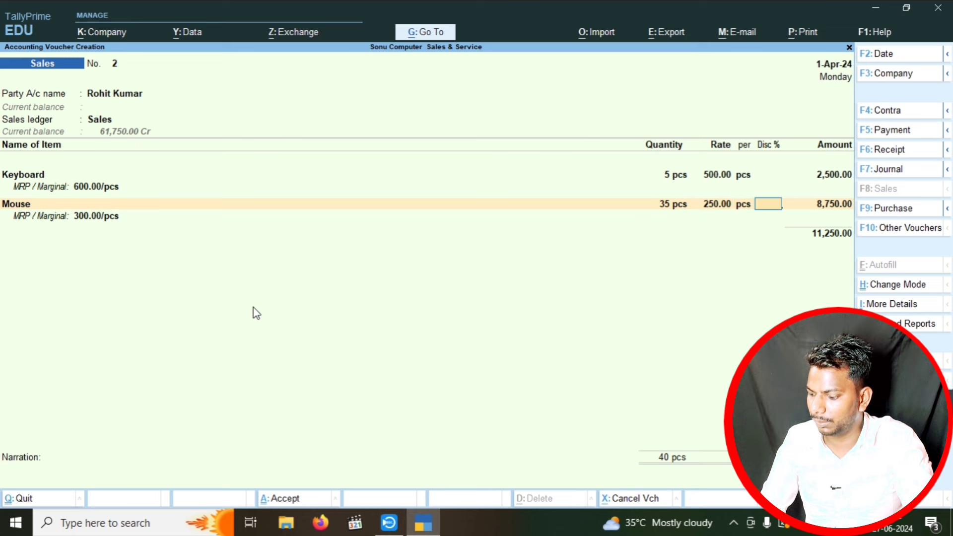
pyautogui.write('7')
pyautogui.press('Return')
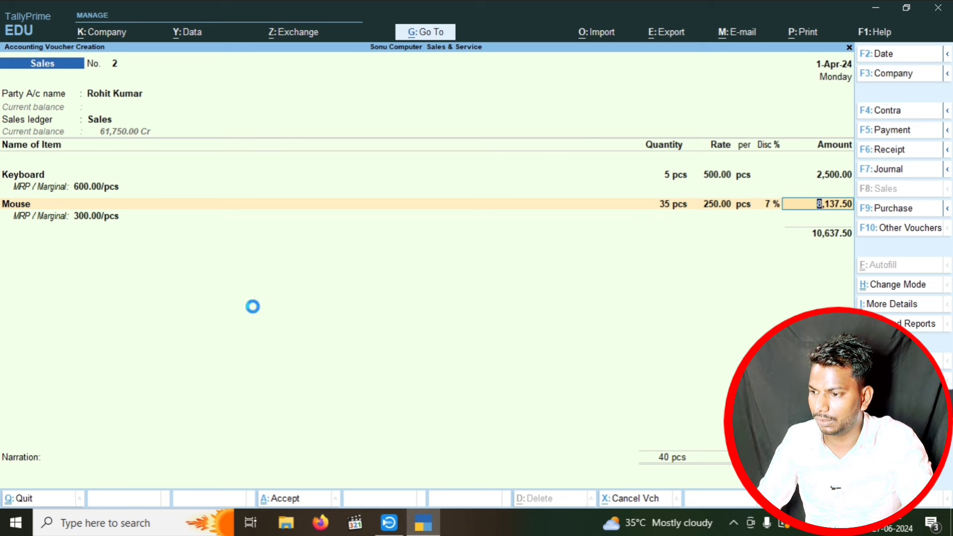
pyautogui.press('Return')
# - Add CGST and SGST ledgers of 957.38 each and save the voucher
pyautogui.press('Return')
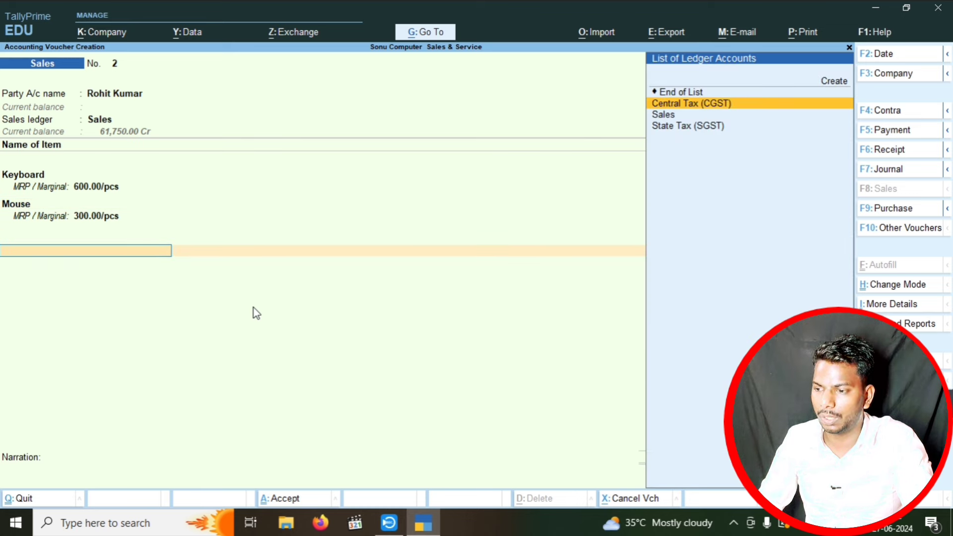
pyautogui.press('Return')
pyautogui.press('Return')
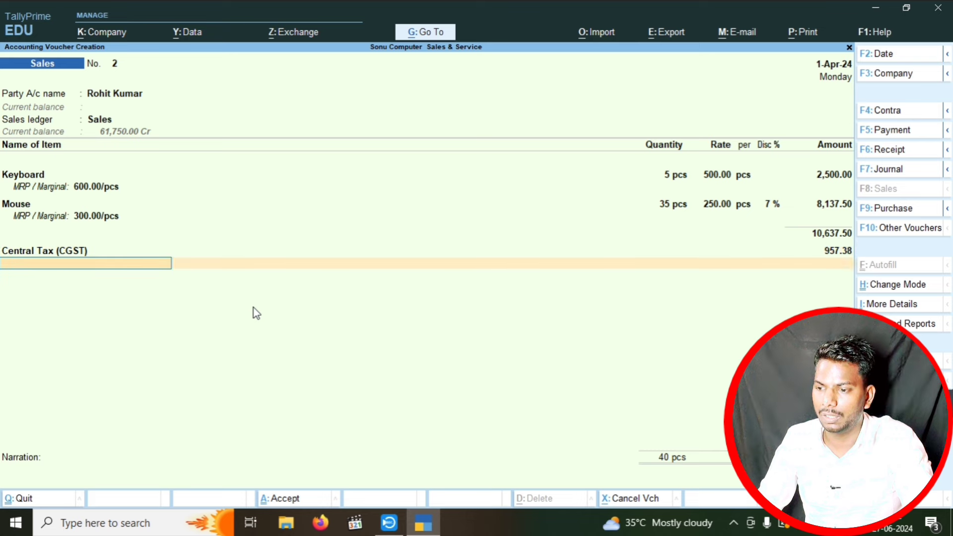
pyautogui.press('Down')
pyautogui.press('Down')
pyautogui.press('Down')
pyautogui.press('Down')
pyautogui.press('Return')
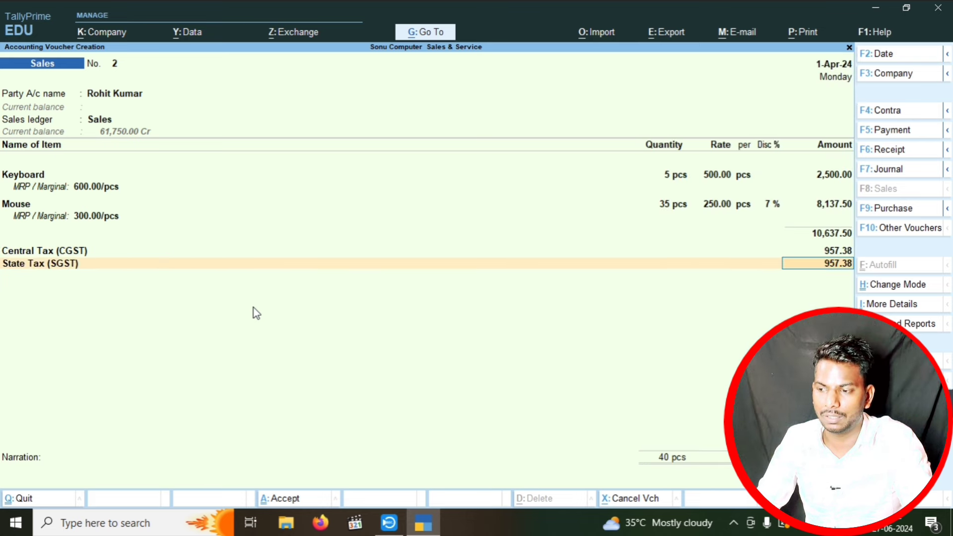
pyautogui.hotkey('ctrl', 'a')
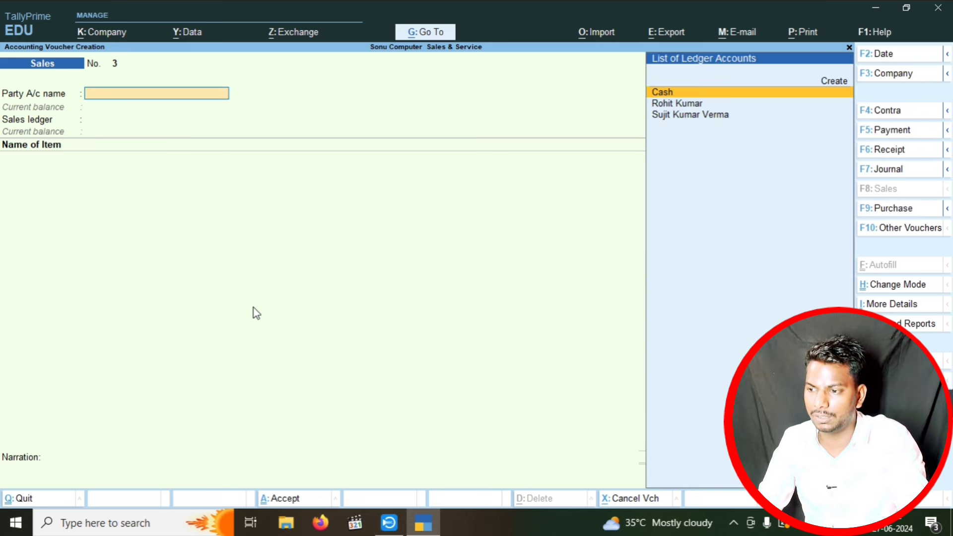
# - Open sales voucher No. 2 for the second customer from the Day Book
pyautogui.press('Escape')
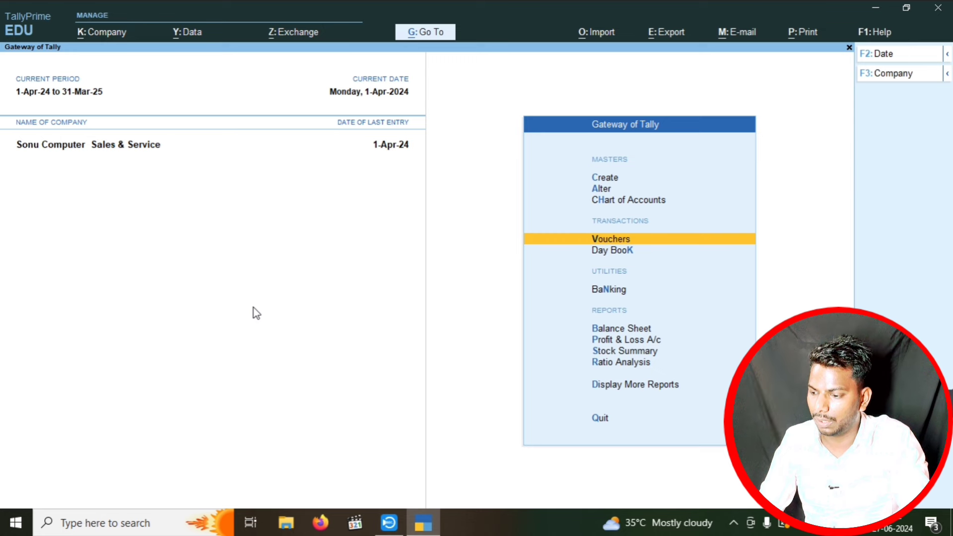
pyautogui.press('Down')
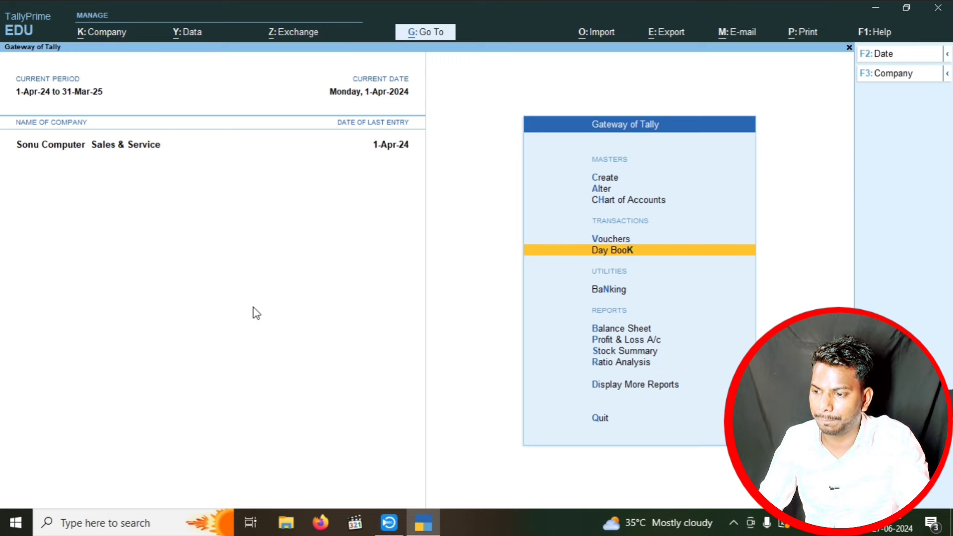
pyautogui.press('Return')
pyautogui.press('Down')
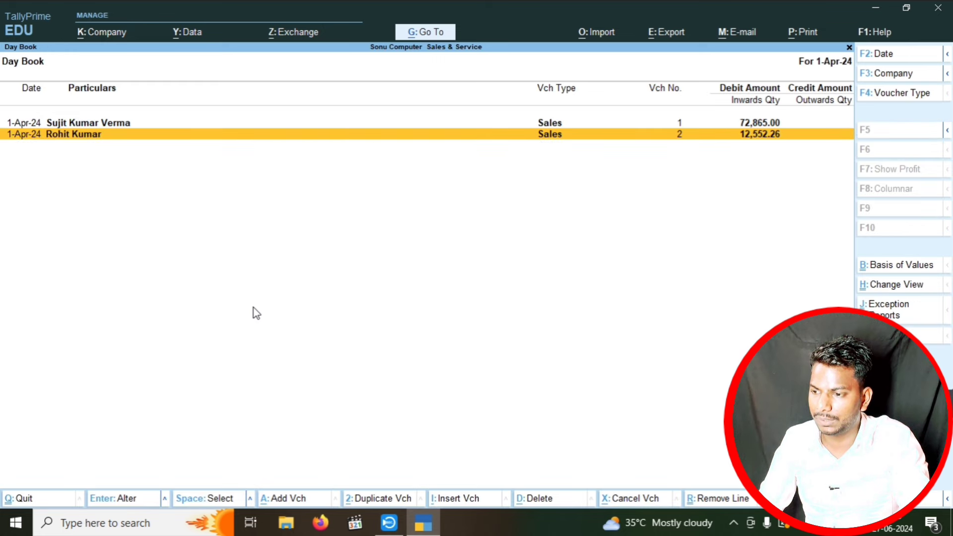
pyautogui.press('Return')
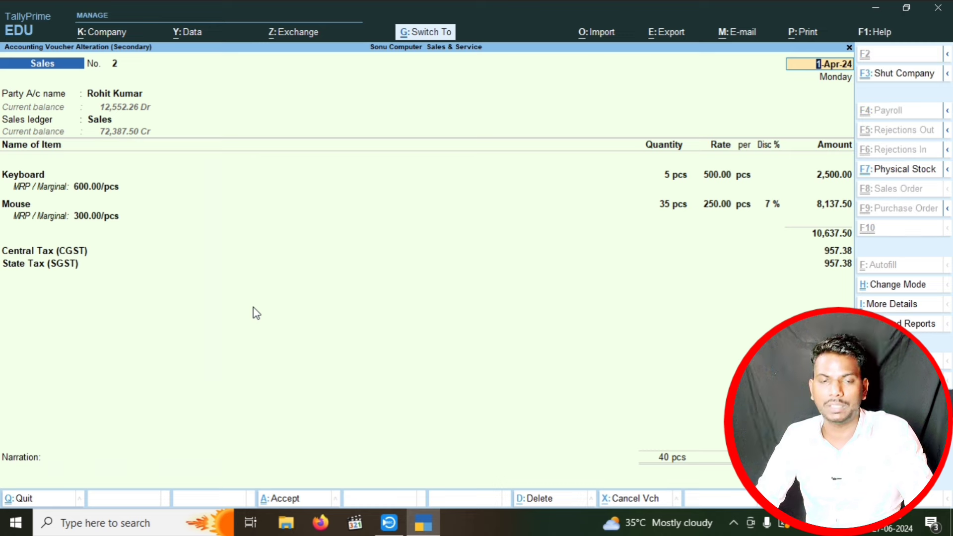
# - Preview the voucher as a zoomed Tax Invoice showing tax 1,914.76 and total ₹12,552.26
pyautogui.hotkey('ctrl', 'p')
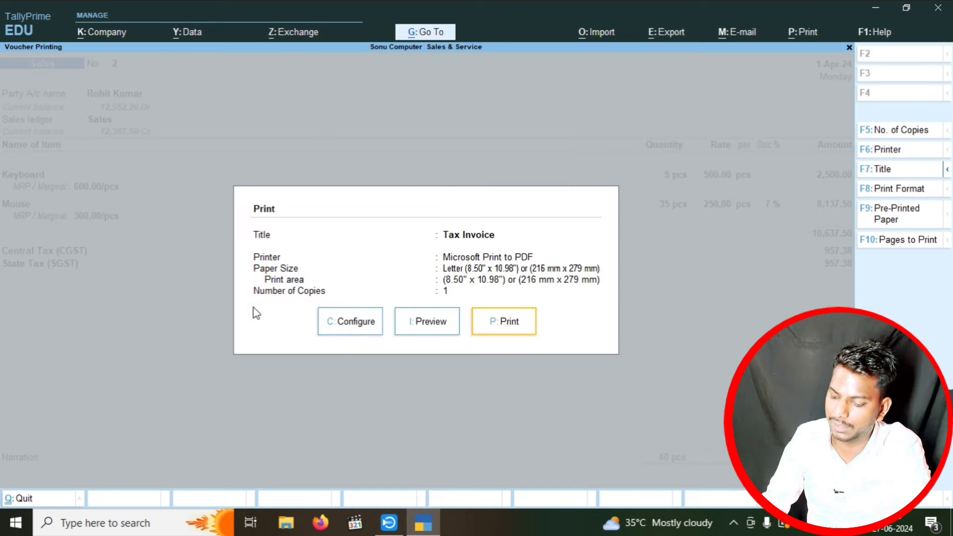
pyautogui.press('Left')
pyautogui.press('Return')
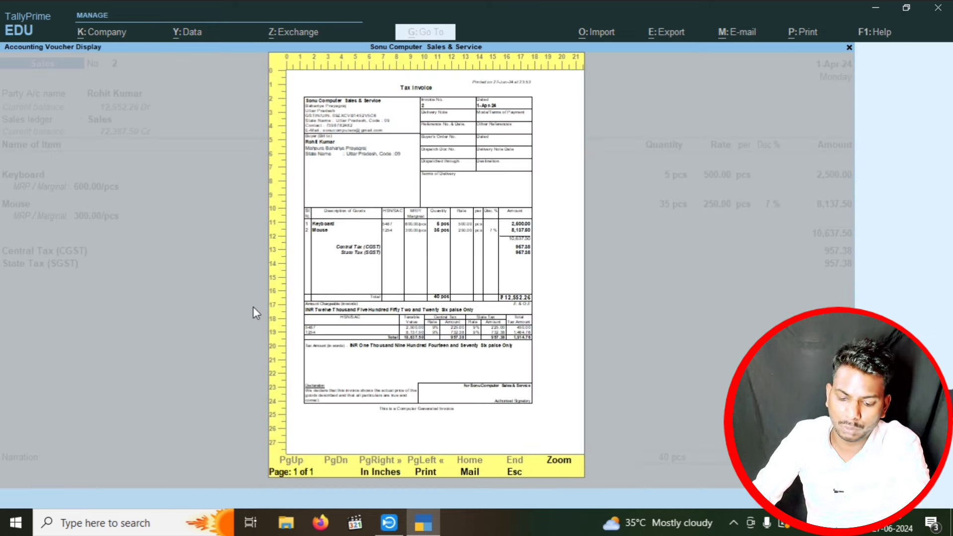
pyautogui.press('Return')
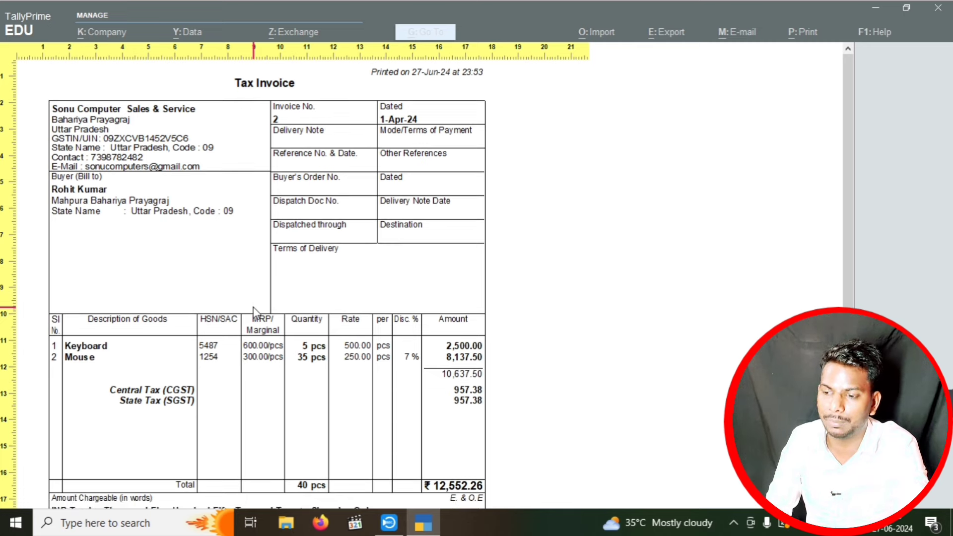
pyautogui.scroll(-5, 255, 313)
pyautogui.scroll(5, 256, 313)
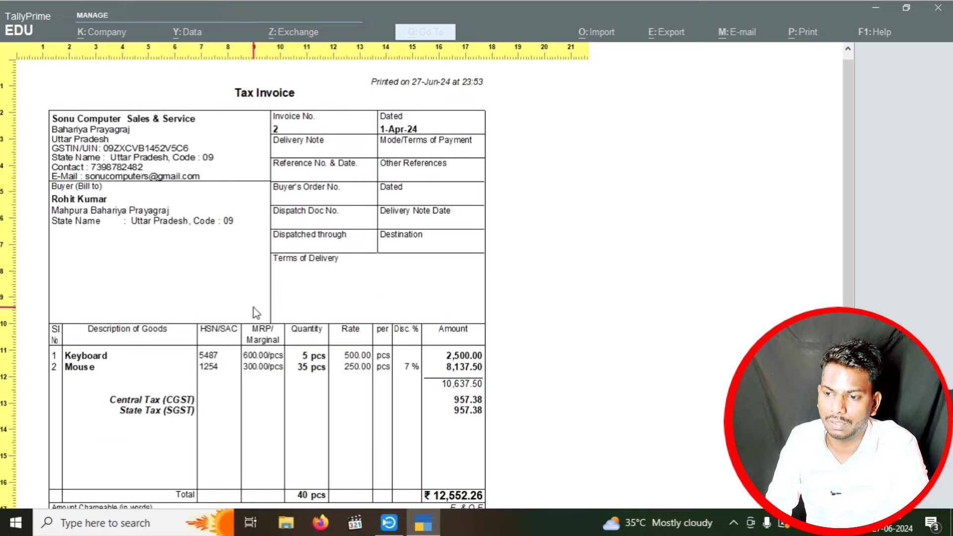
pyautogui.scroll(-4, 256, 312)
pyautogui.scroll(4, 256, 313)
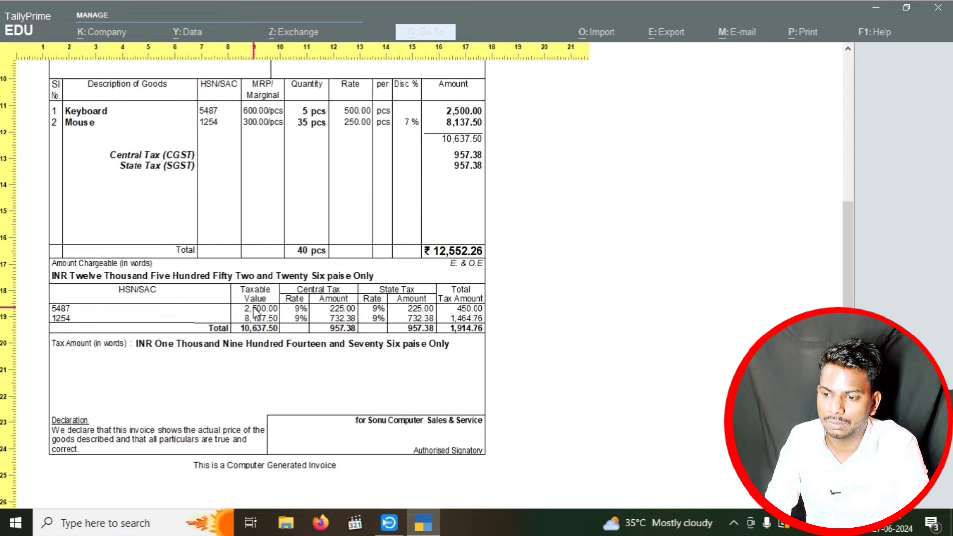